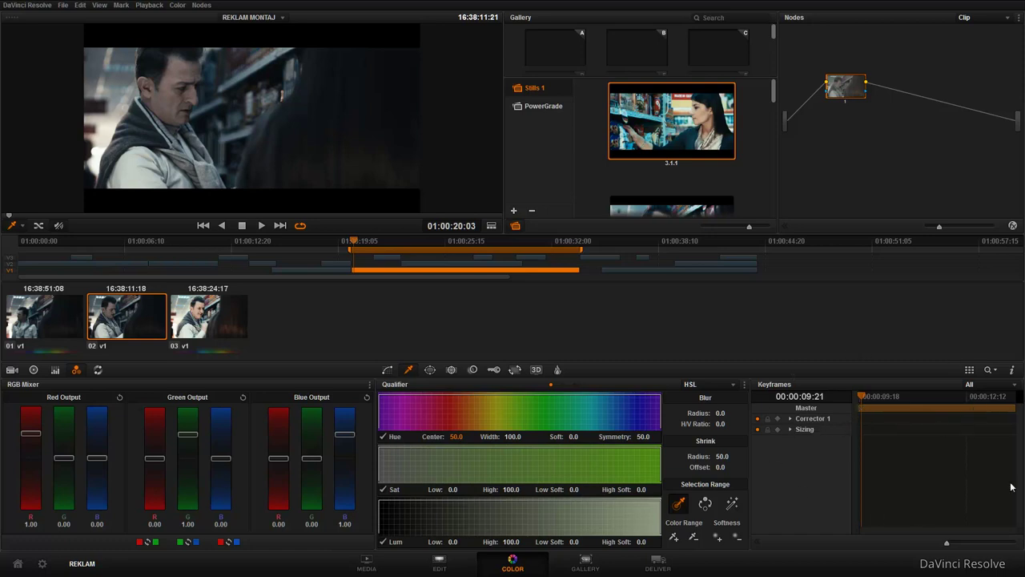
Step: Scrub clip 02, then show the Lift, Gamma, Gain and Offset wheels instead of the RGB Mixer
{"action": "mouse_move", "coordinate": [867, 398]}
{"action": "left_mouse_down"}
{"action": "mouse_move", "coordinate": [915, 398]}
{"action": "mouse_move", "coordinate": [870, 407]}
{"action": "mouse_move", "coordinate": [1000, 407]}
{"action": "mouse_move", "coordinate": [857, 404]}
{"action": "left_mouse_up"}
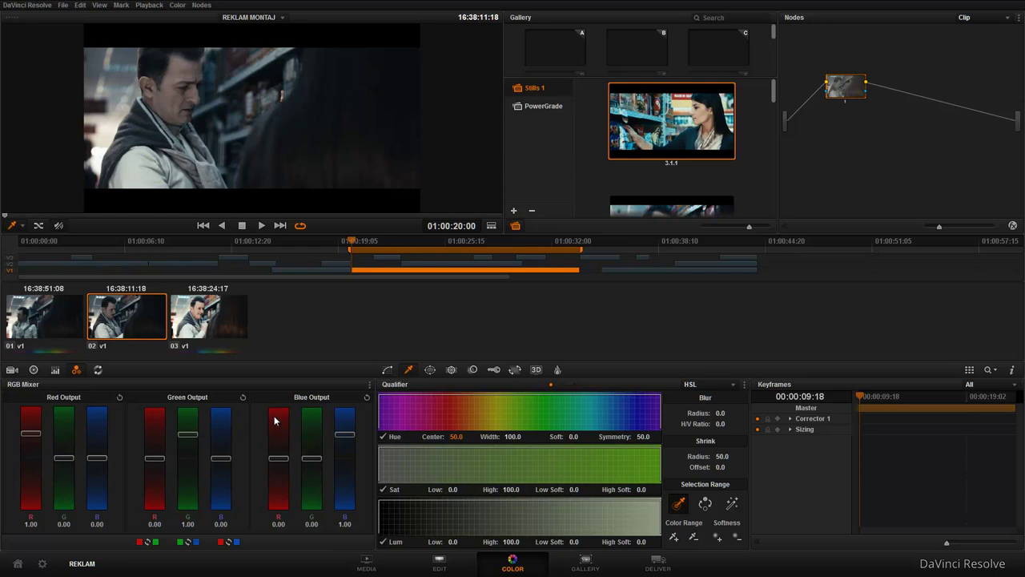
{"action": "left_click", "coordinate": [55, 369]}
{"action": "left_click", "coordinate": [33, 369]}
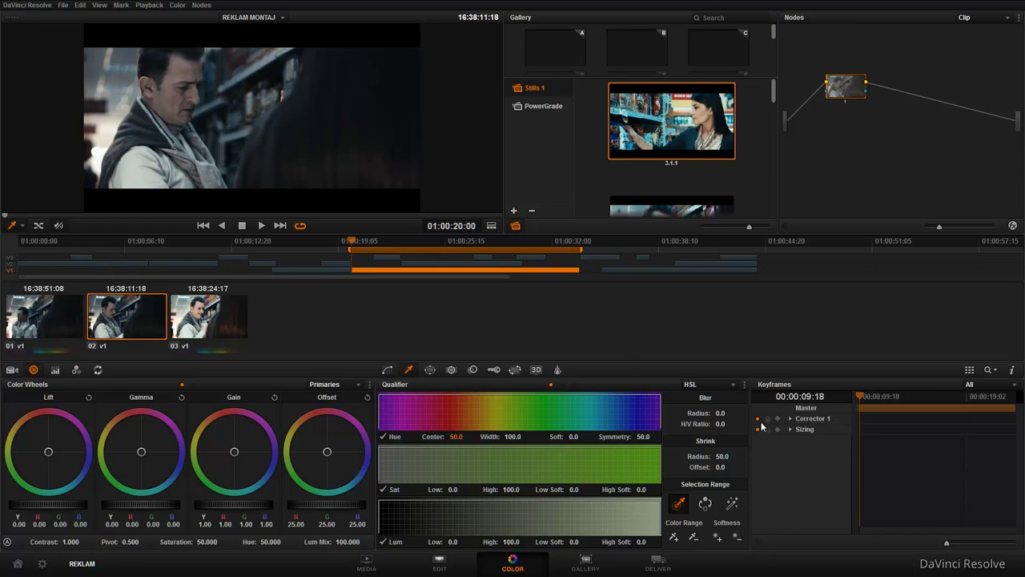
Step: Widen the Keyframes panel, add dynamic keyframes at 00:00:11:09 and 00:00:15:06, and scrub between them
{"action": "left_click", "coordinate": [758, 544]}
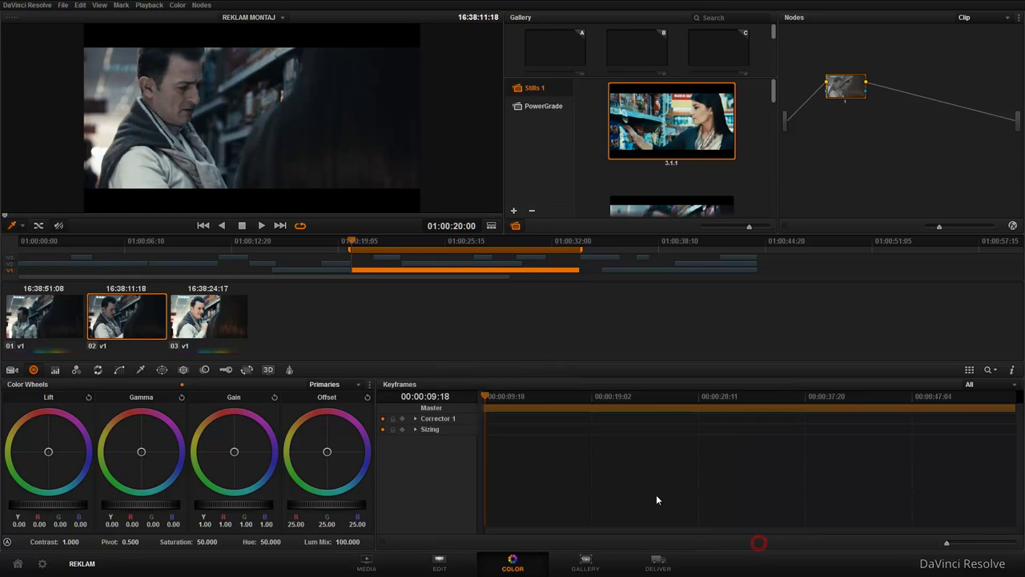
{"action": "mouse_move", "coordinate": [498, 400]}
{"action": "left_mouse_down"}
{"action": "mouse_move", "coordinate": [662, 402]}
{"action": "mouse_move", "coordinate": [476, 403]}
{"action": "left_mouse_up"}
{"action": "left_click", "coordinate": [121, 6]}
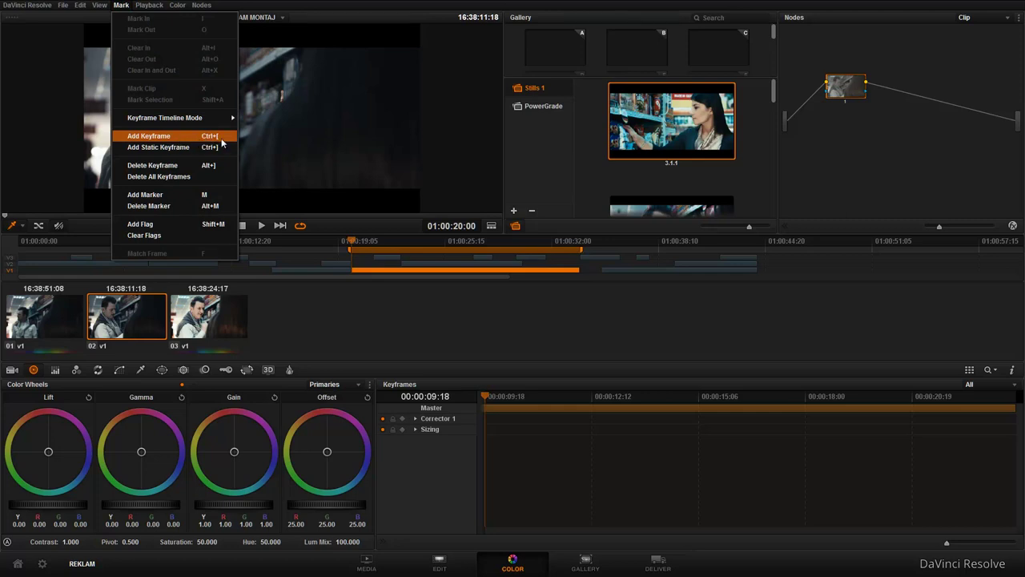
{"action": "left_click", "coordinate": [548, 398]}
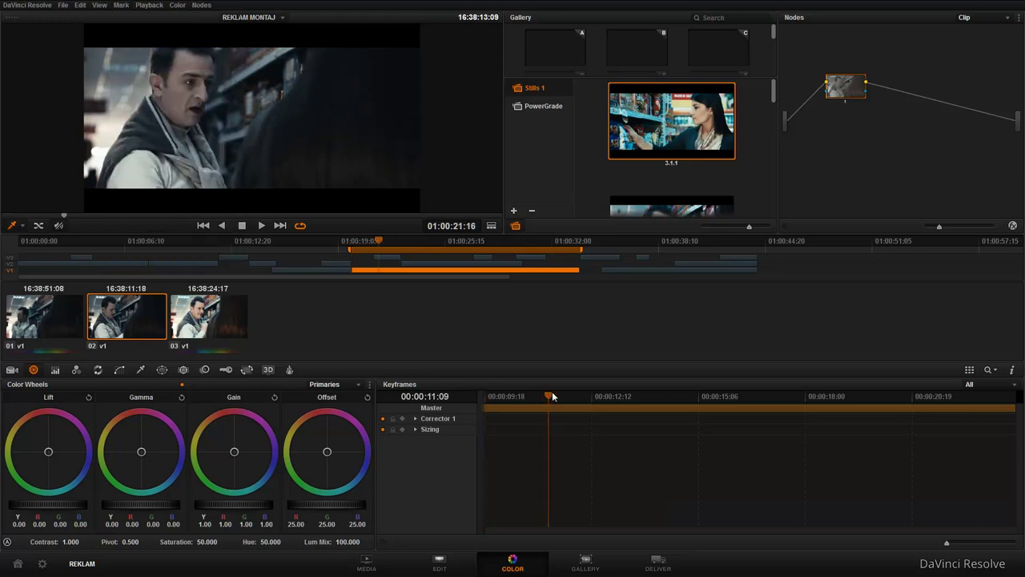
{"action": "left_click", "coordinate": [699, 395]}
{"action": "key", "text": "ctrl+bracketleft"}
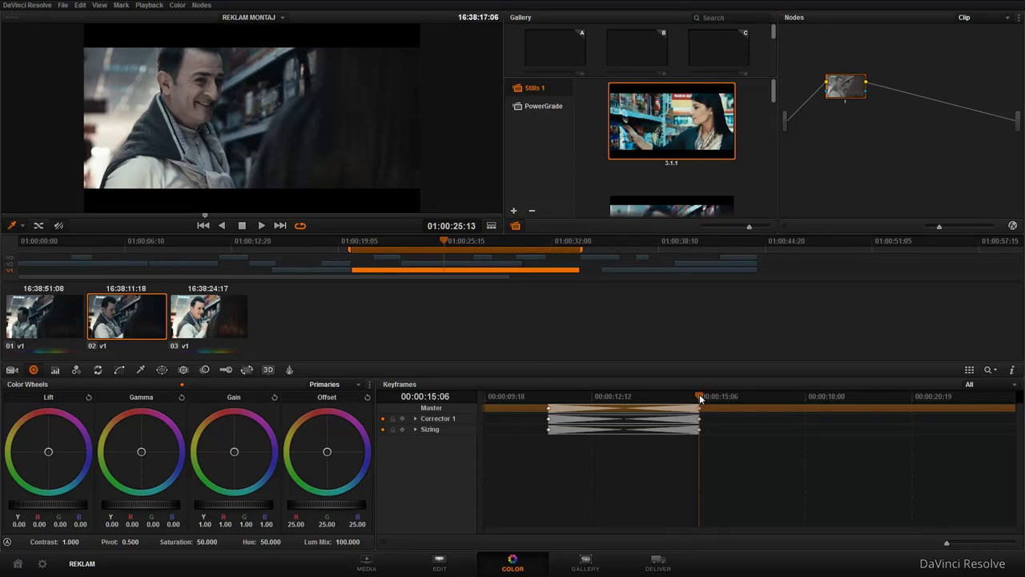
{"action": "left_click", "coordinate": [677, 398]}
{"action": "left_click_drag", "start_coordinate": [677, 398], "coordinate": [550, 403]}
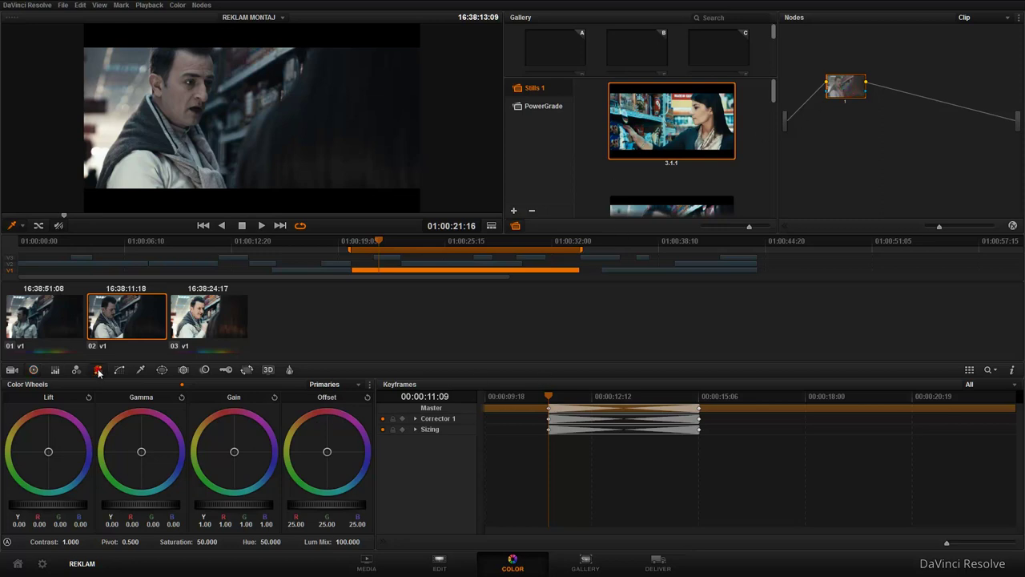
Step: In the RGB Mixer, drag Red Output's red level to -2.00 at the first keyframe
{"action": "left_click", "coordinate": [98, 370]}
{"action": "left_click", "coordinate": [76, 369]}
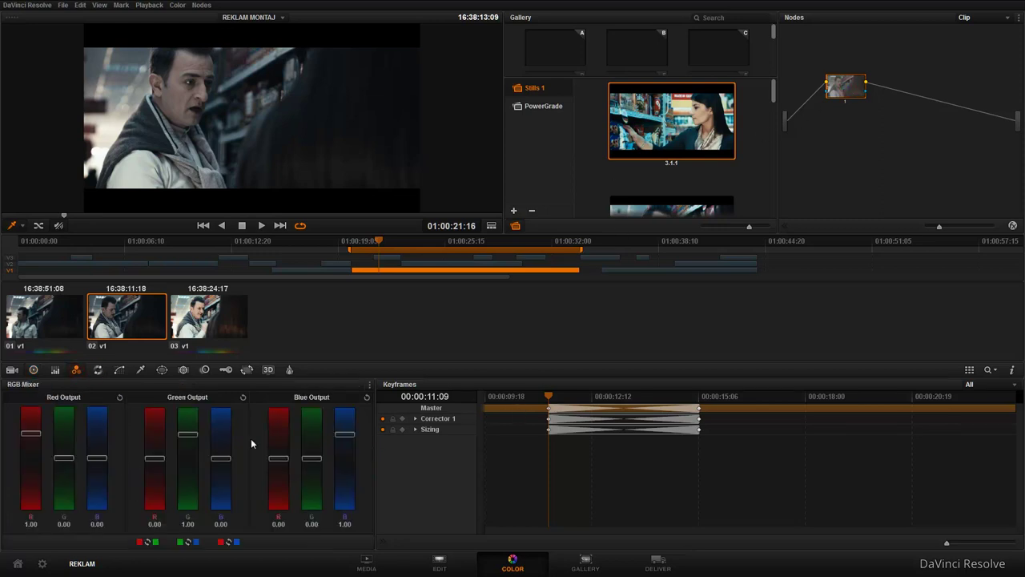
{"action": "left_click_drag", "start_coordinate": [31, 433], "coordinate": [30, 506]}
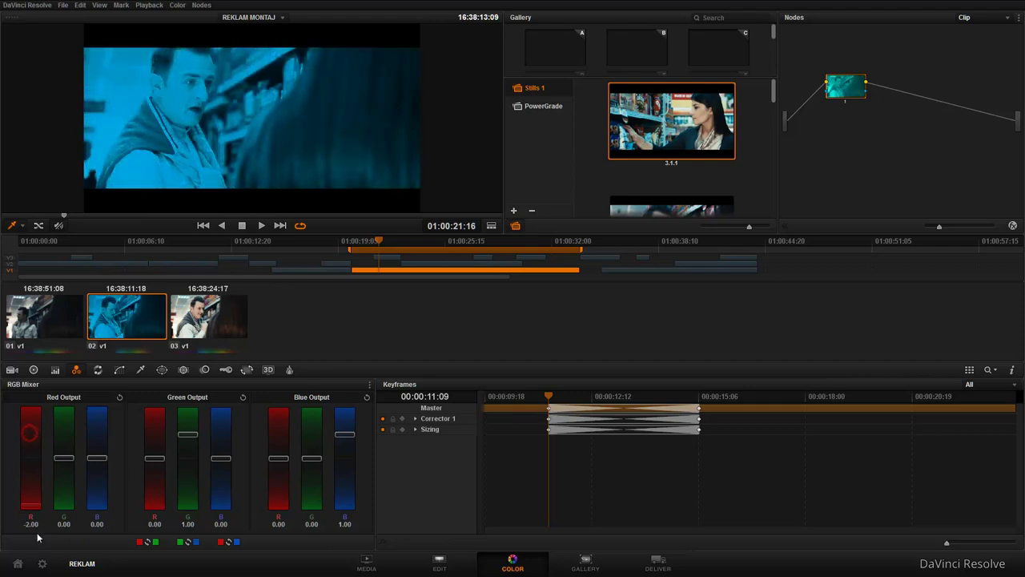
{"action": "left_click", "coordinate": [699, 395]}
Step: Raise Green Output's green level to 2.00 at 00:00:15:06 and play back the cyan-to-green fade
{"action": "left_click", "coordinate": [701, 398]}
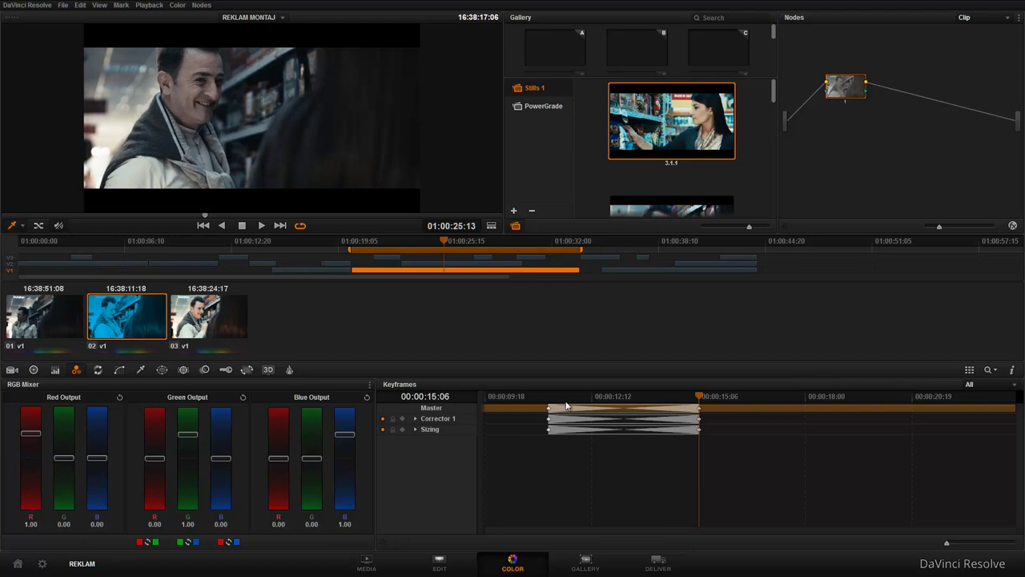
{"action": "left_click_drag", "start_coordinate": [189, 435], "coordinate": [189, 411]}
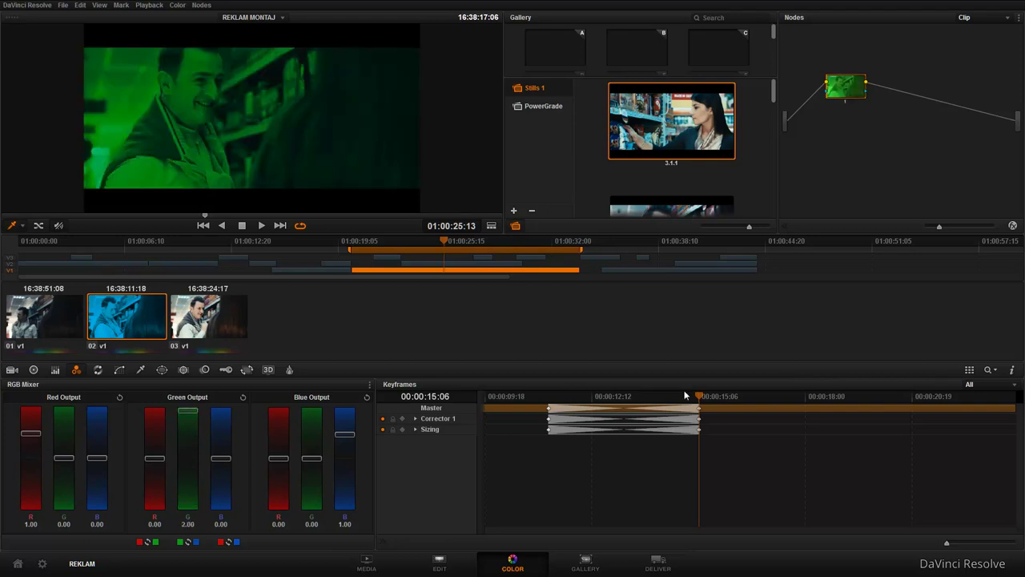
{"action": "left_click_drag", "start_coordinate": [699, 395], "coordinate": [554, 396]}
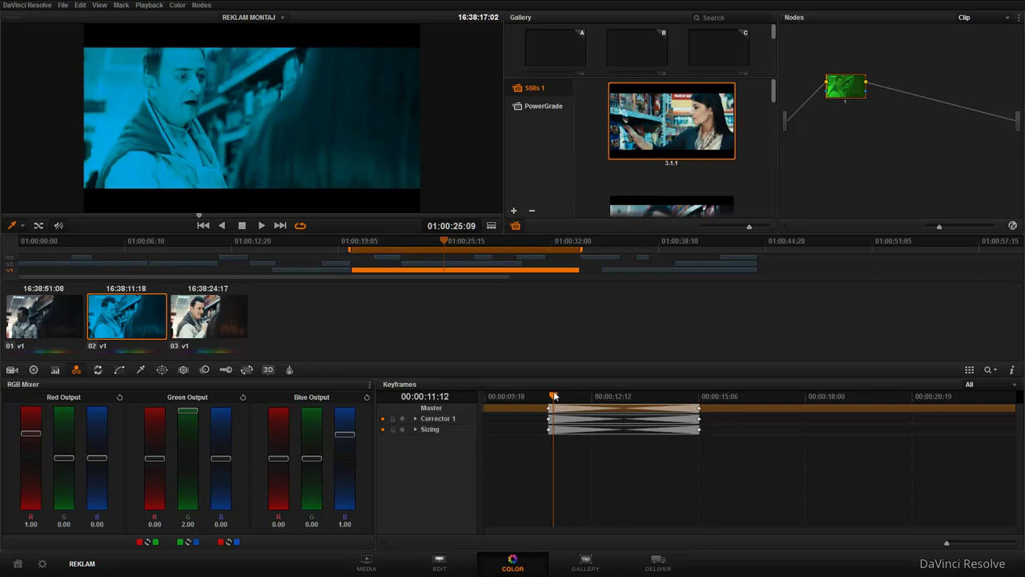
{"action": "key", "text": "space"}
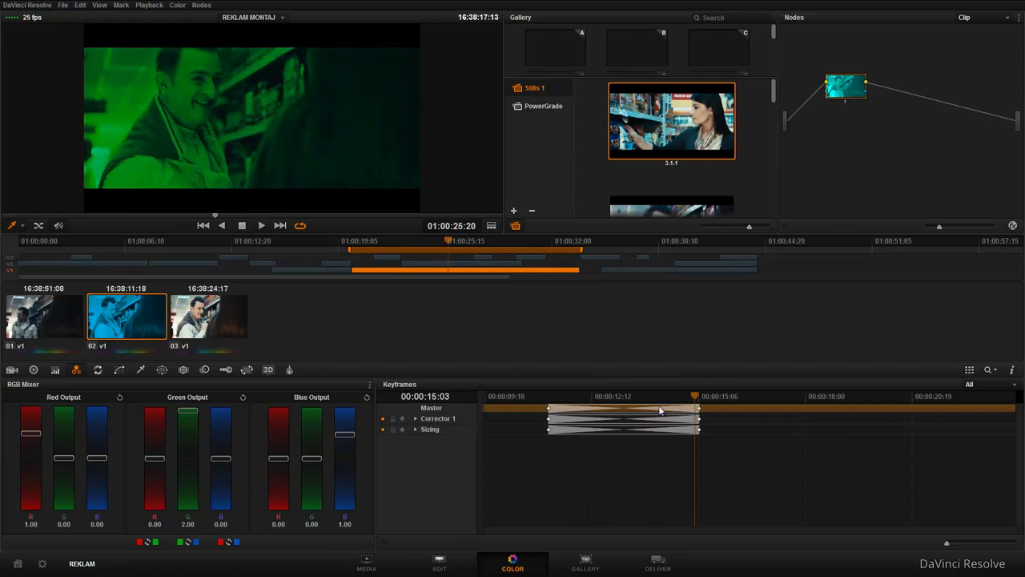
{"action": "key", "text": "space"}
{"action": "left_click_drag", "start_coordinate": [665, 398], "coordinate": [550, 398]}
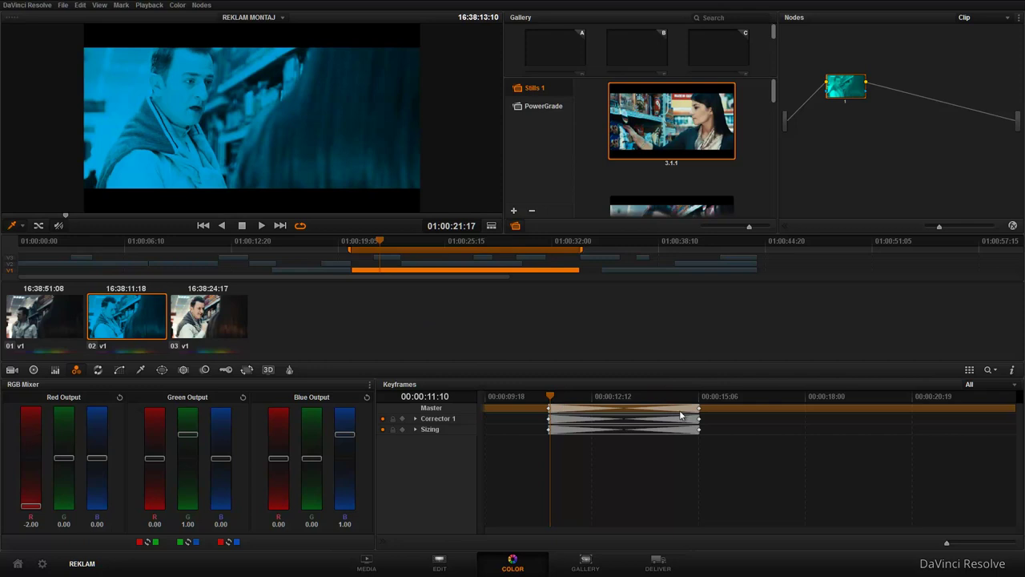
Step: Add a keyframe at 00:00:16:06, then delete all keyframes from the clip via Mark
{"action": "left_click", "coordinate": [122, 7]}
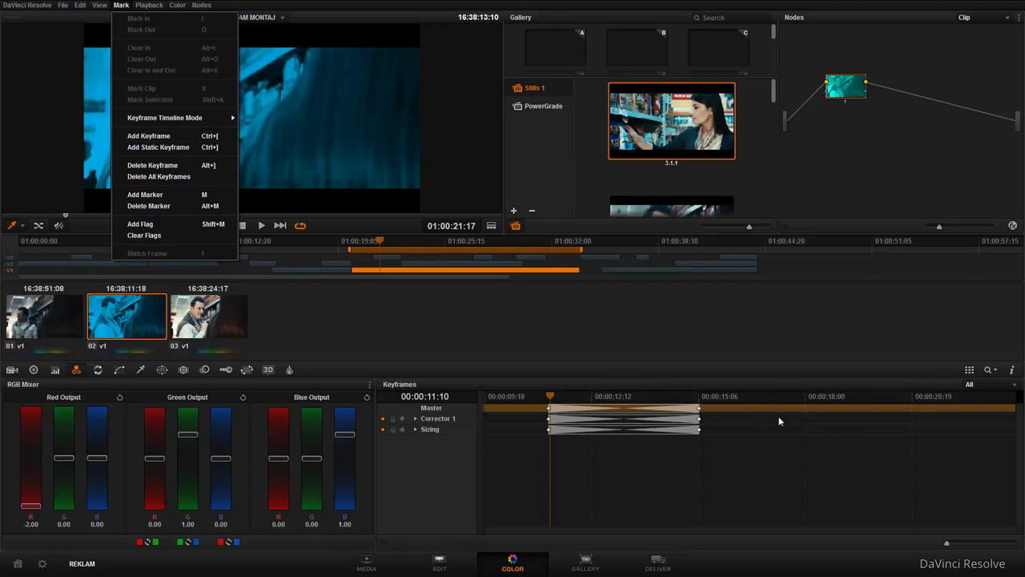
{"action": "left_click", "coordinate": [739, 410]}
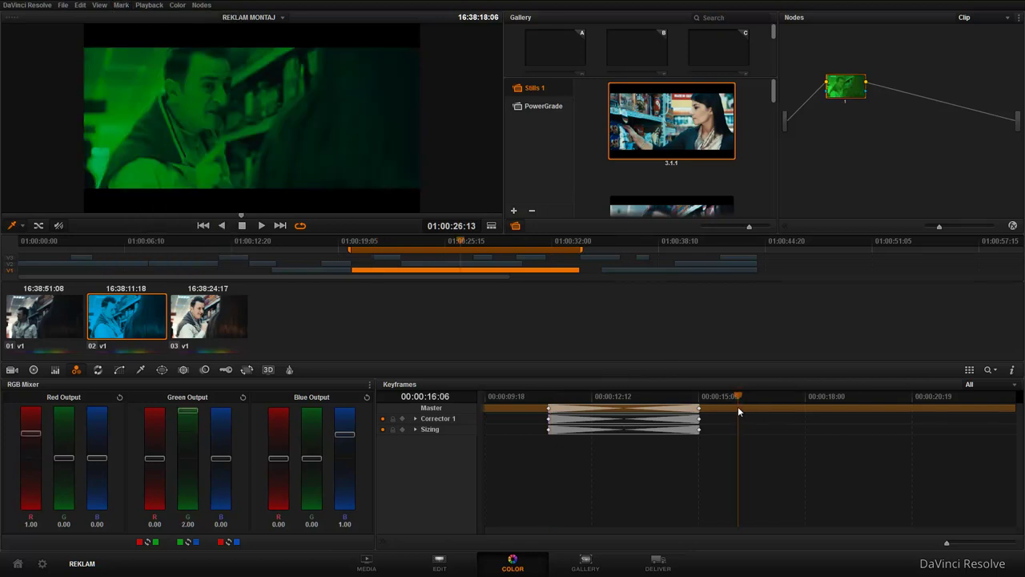
{"action": "right_click", "coordinate": [739, 410]}
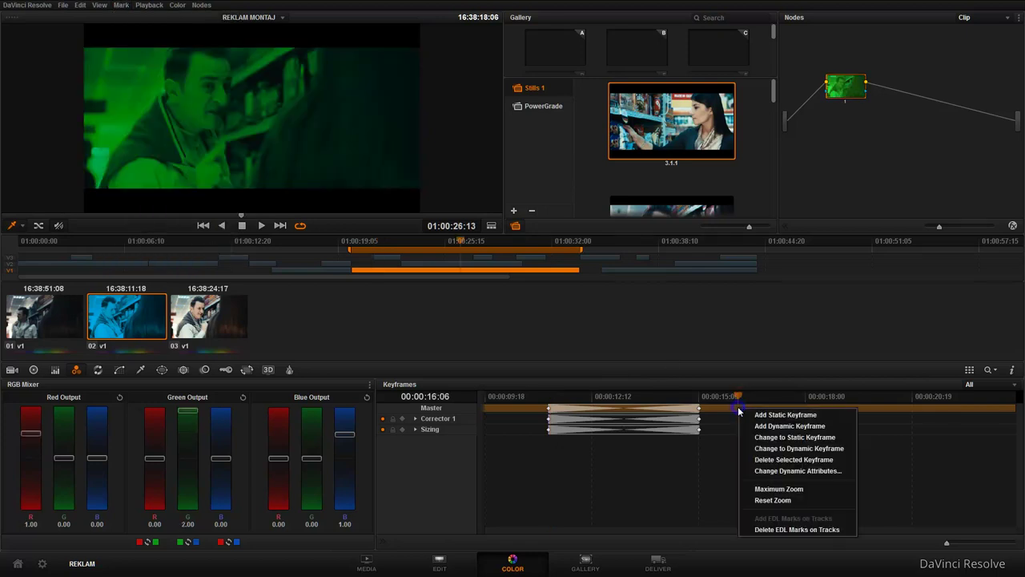
{"action": "left_click", "coordinate": [809, 425]}
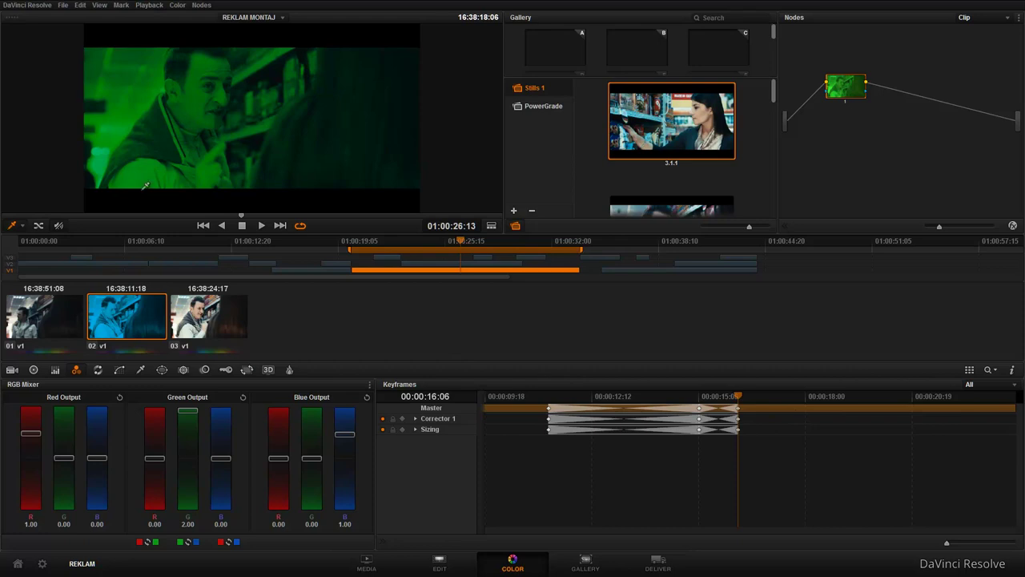
{"action": "left_click", "coordinate": [121, 6]}
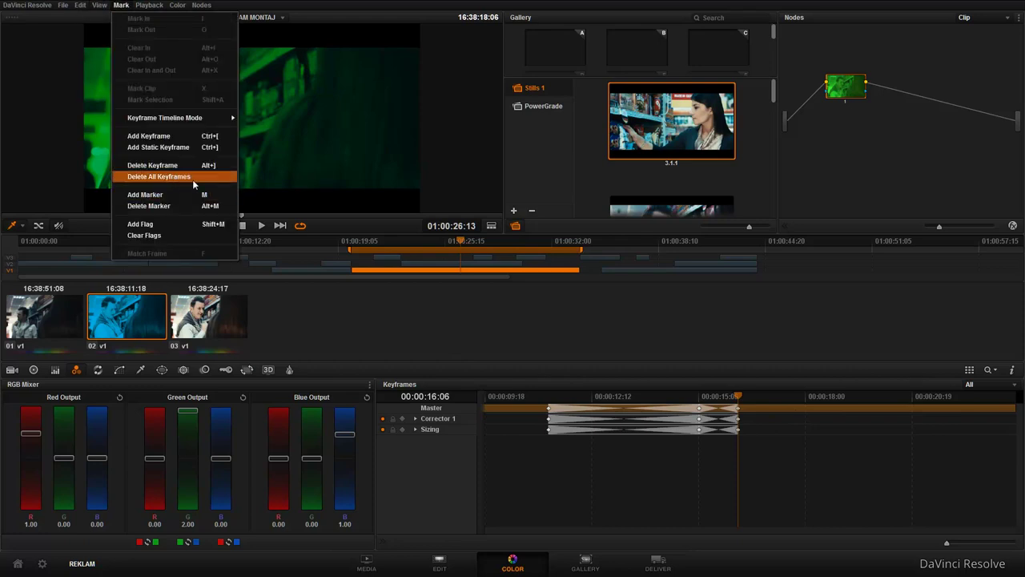
{"action": "left_click", "coordinate": [193, 185]}
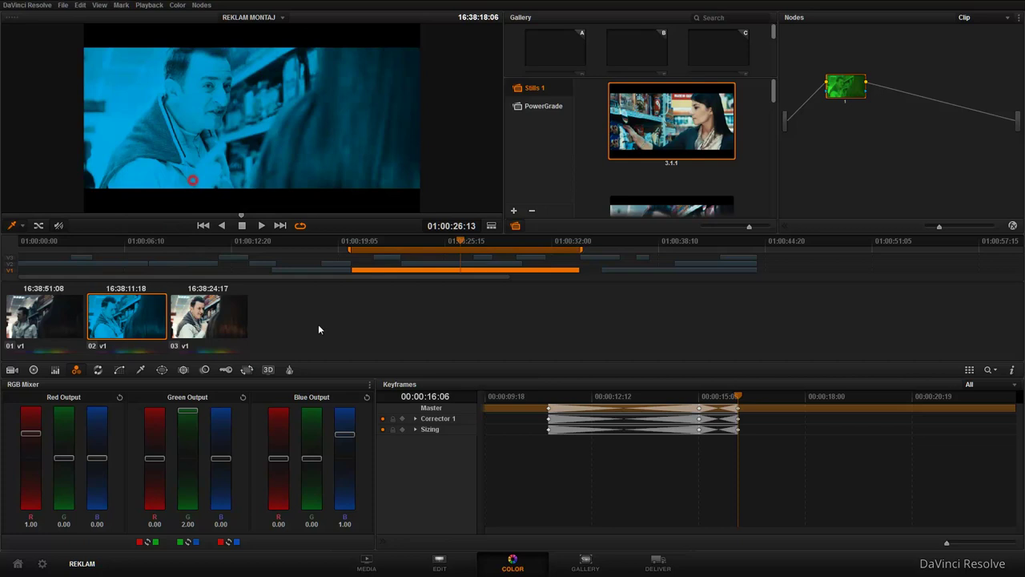
{"action": "left_click", "coordinate": [590, 397]}
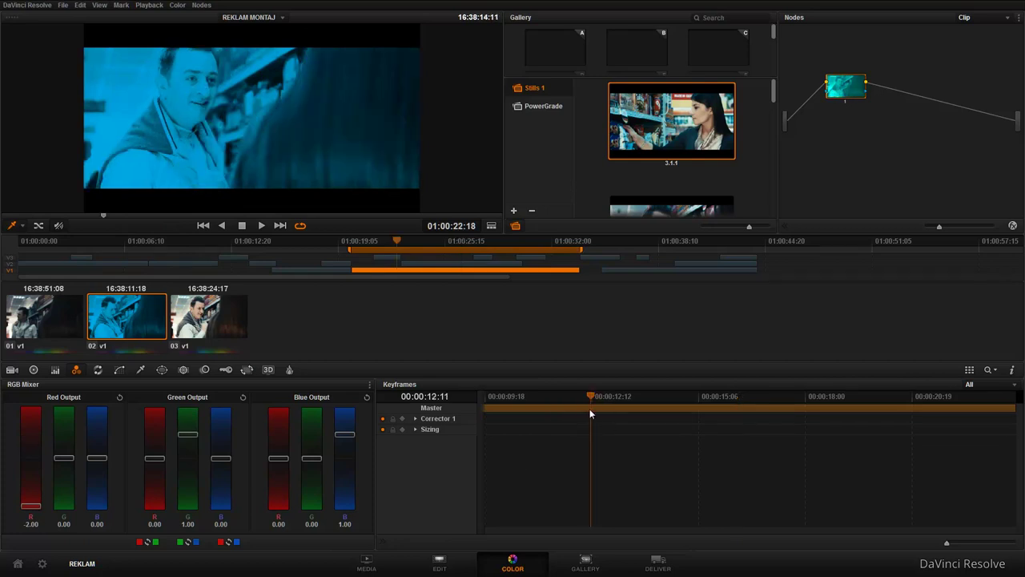
Step: Add dynamic keyframes at 00:00:12:12 and 00:00:20:22 on the keyframe track
{"action": "right_click", "coordinate": [590, 408]}
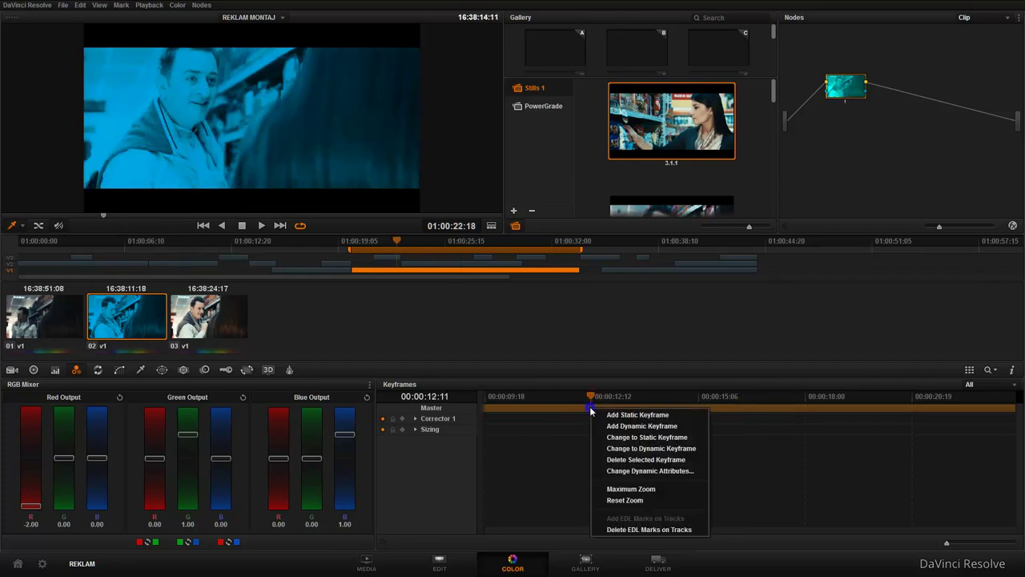
{"action": "left_click", "coordinate": [674, 427]}
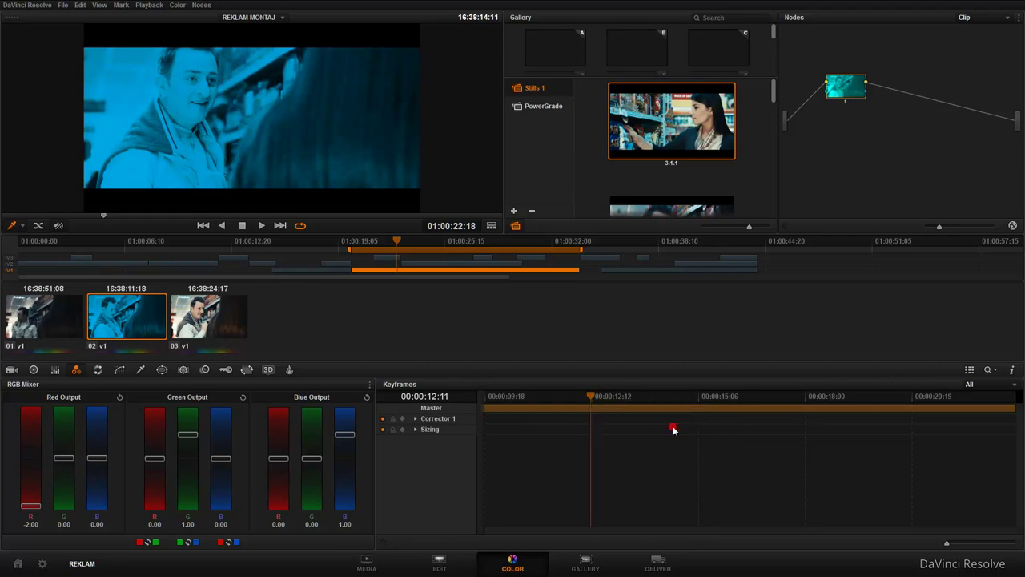
{"action": "left_click", "coordinate": [924, 396]}
{"action": "right_click", "coordinate": [919, 406]}
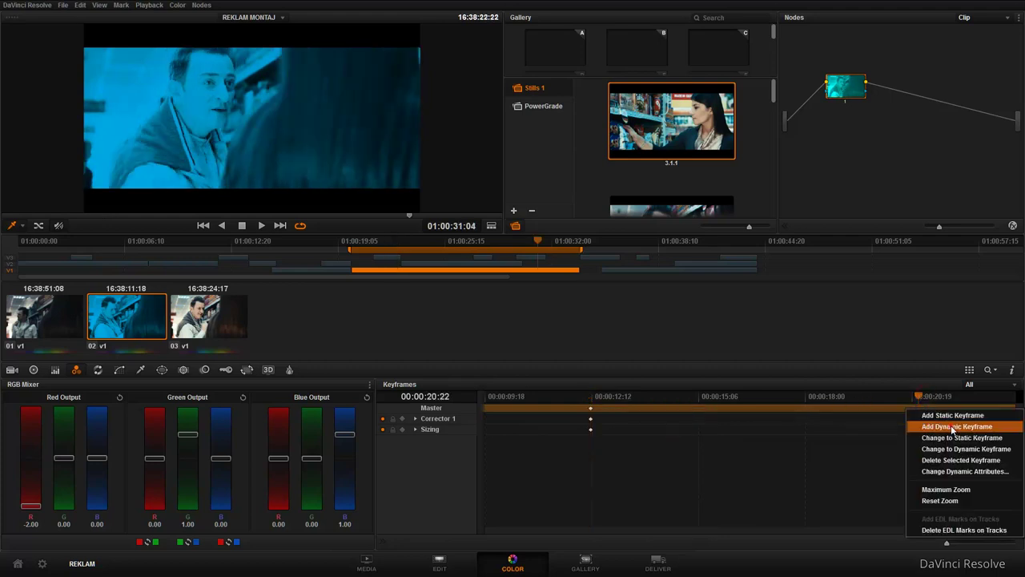
{"action": "left_click", "coordinate": [954, 427]}
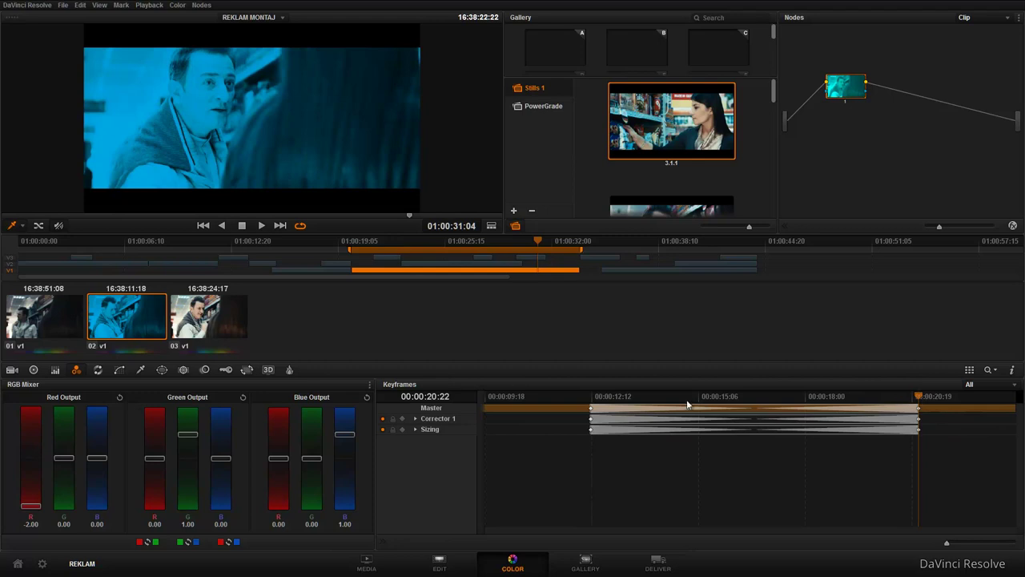
{"action": "left_click", "coordinate": [120, 5]}
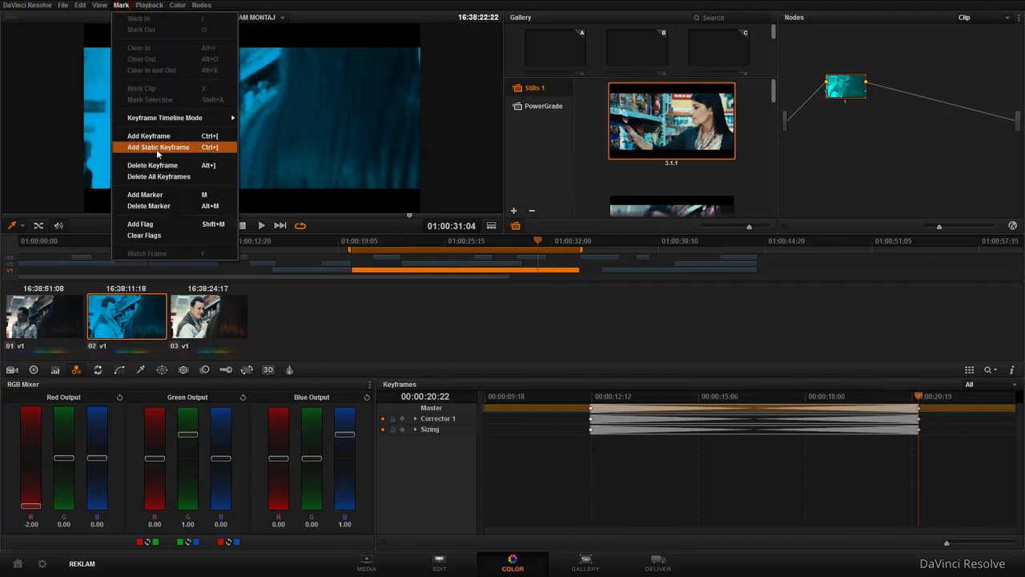
Step: Delete the keyframes at 00:00:12:12 and 00:00:20:19 individually with Delete Selected Keyframe
{"action": "left_click", "coordinate": [593, 401]}
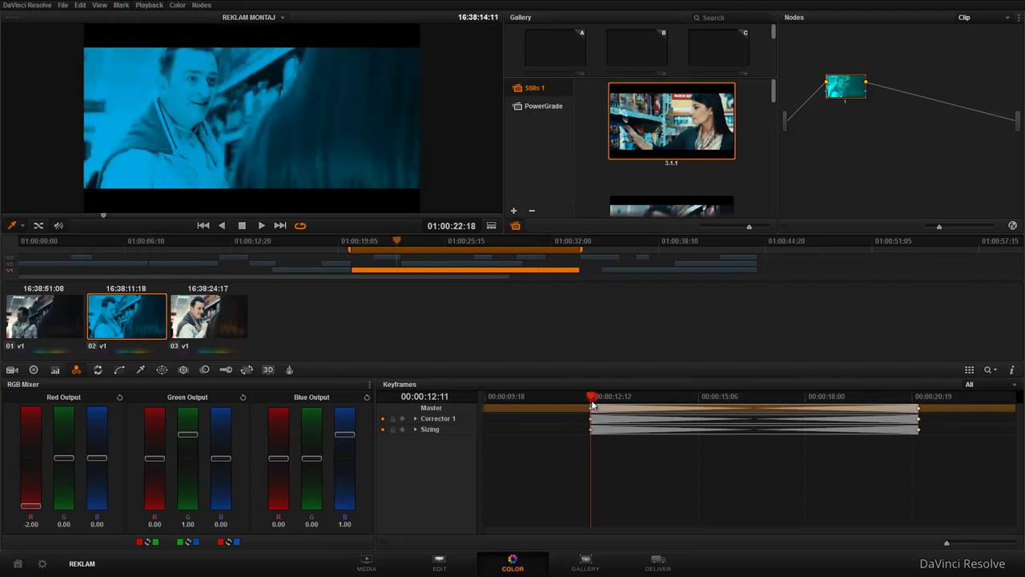
{"action": "right_click", "coordinate": [596, 411]}
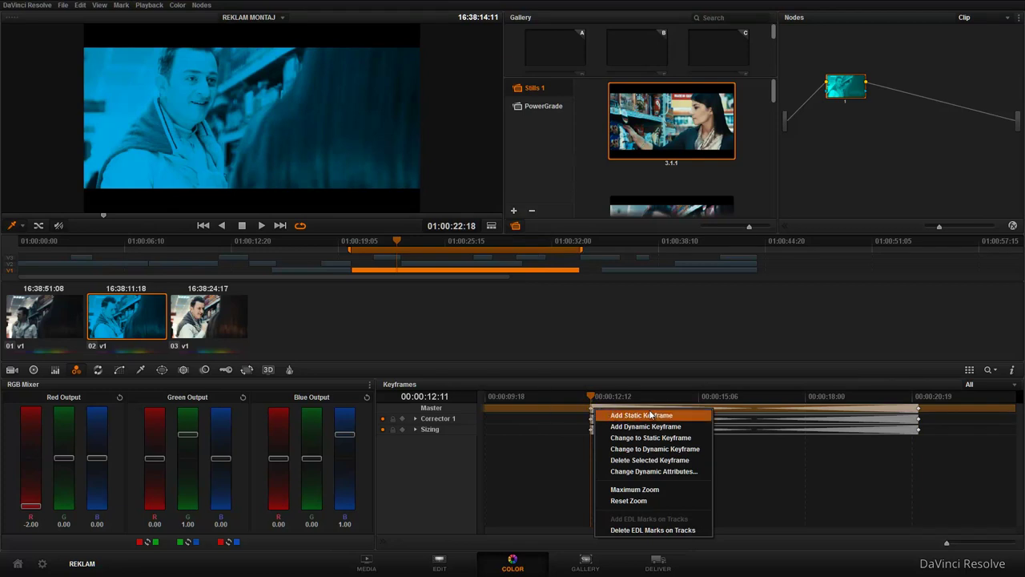
{"action": "left_click", "coordinate": [580, 448]}
{"action": "left_click", "coordinate": [592, 409]}
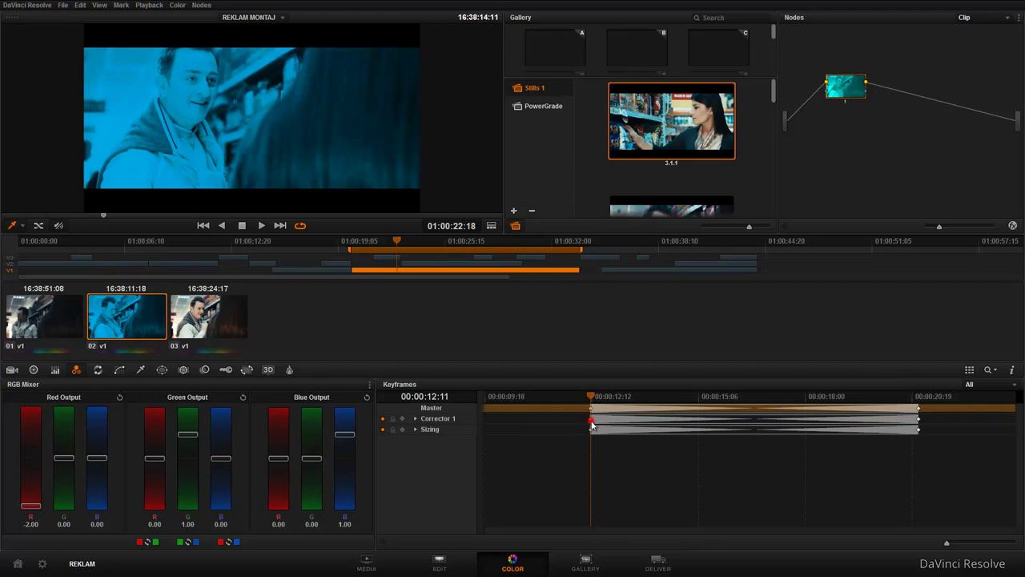
{"action": "right_click", "coordinate": [592, 412]}
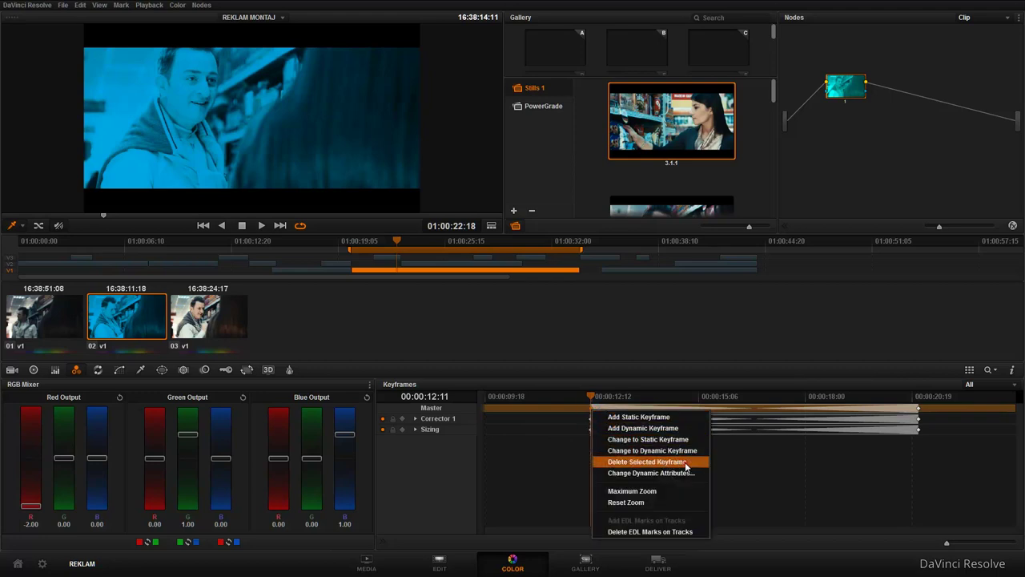
{"action": "left_click", "coordinate": [685, 462]}
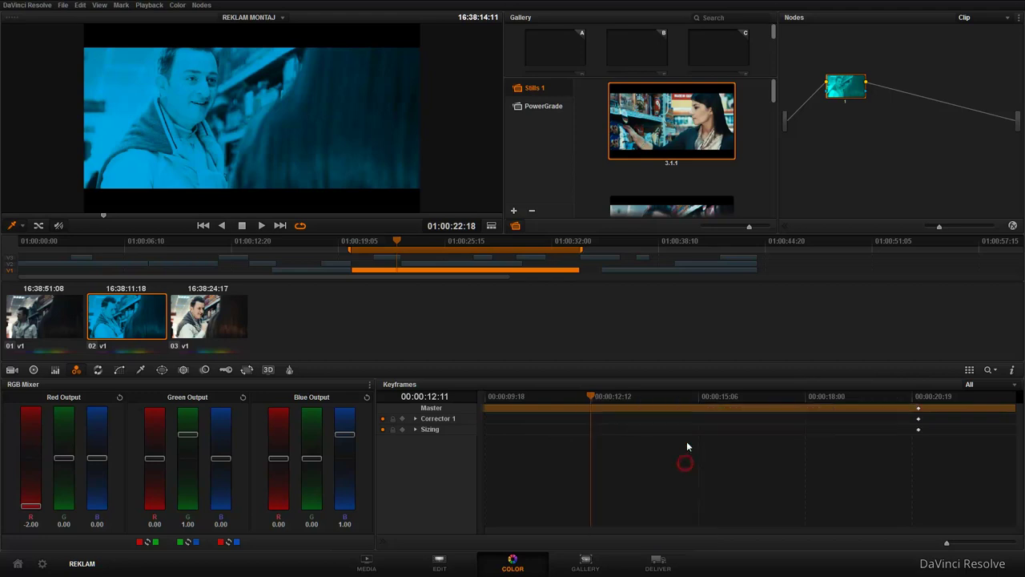
{"action": "right_click", "coordinate": [919, 411]}
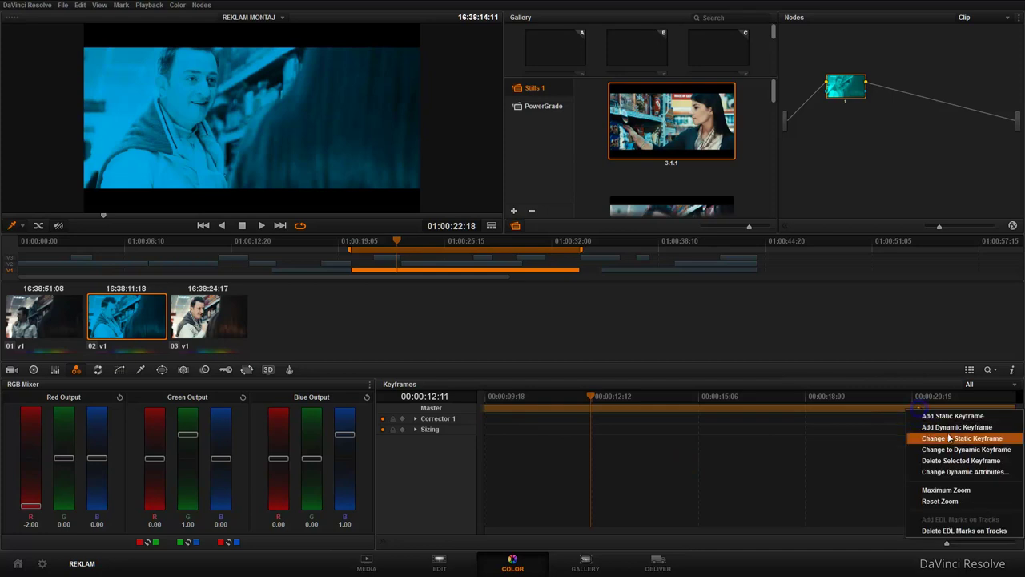
{"action": "left_click", "coordinate": [982, 462]}
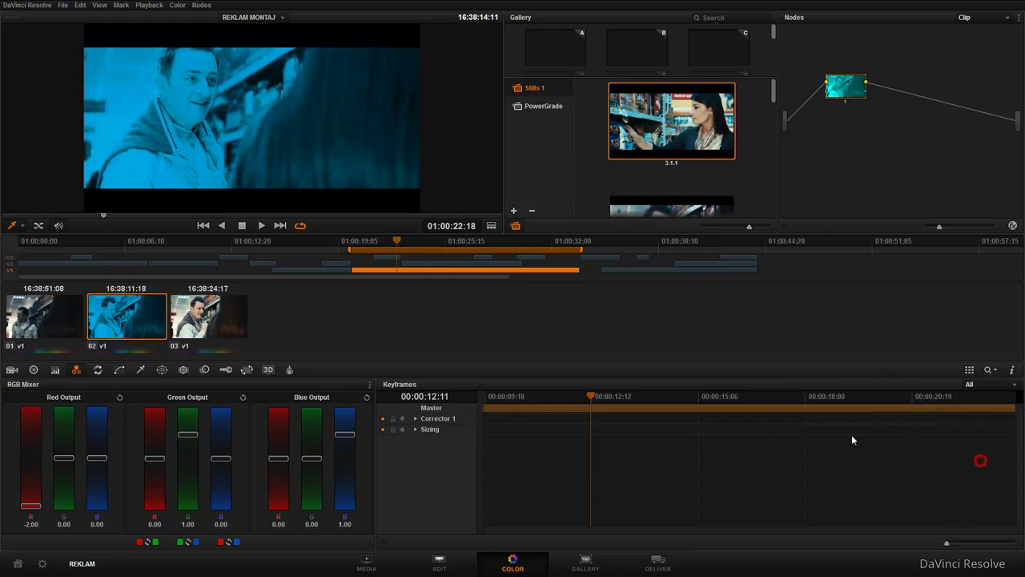
{"action": "right_click", "coordinate": [591, 408]}
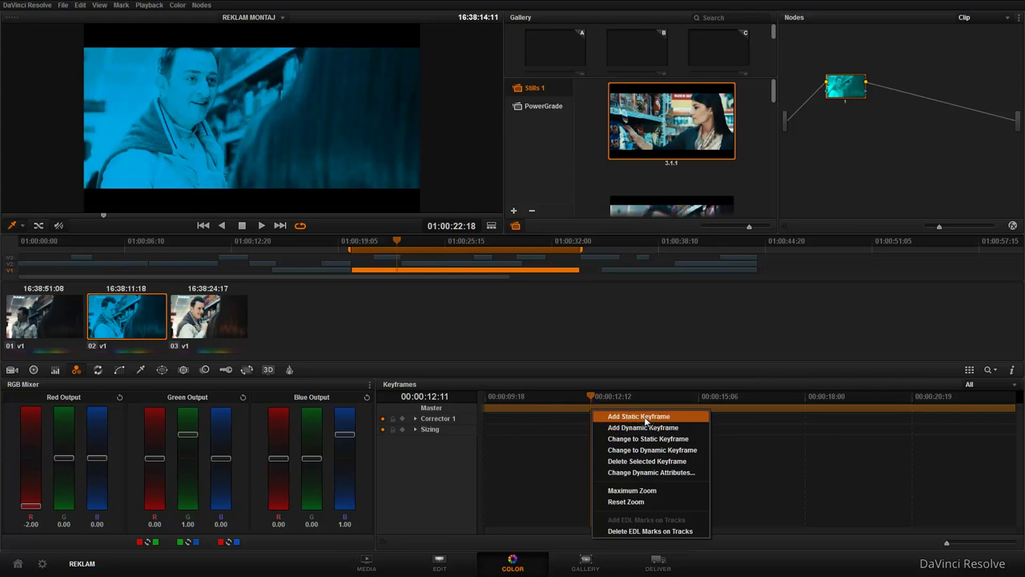
Step: Add static keyframes at 00:00:12:11, 00:00:16:02 and 00:00:18:24
{"action": "left_click", "coordinate": [644, 417]}
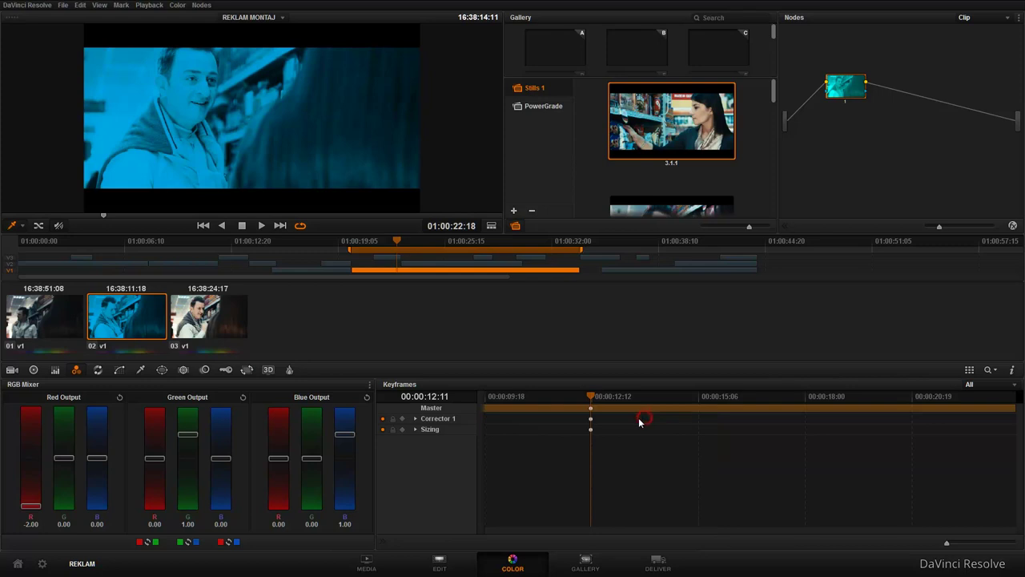
{"action": "left_click", "coordinate": [734, 396]}
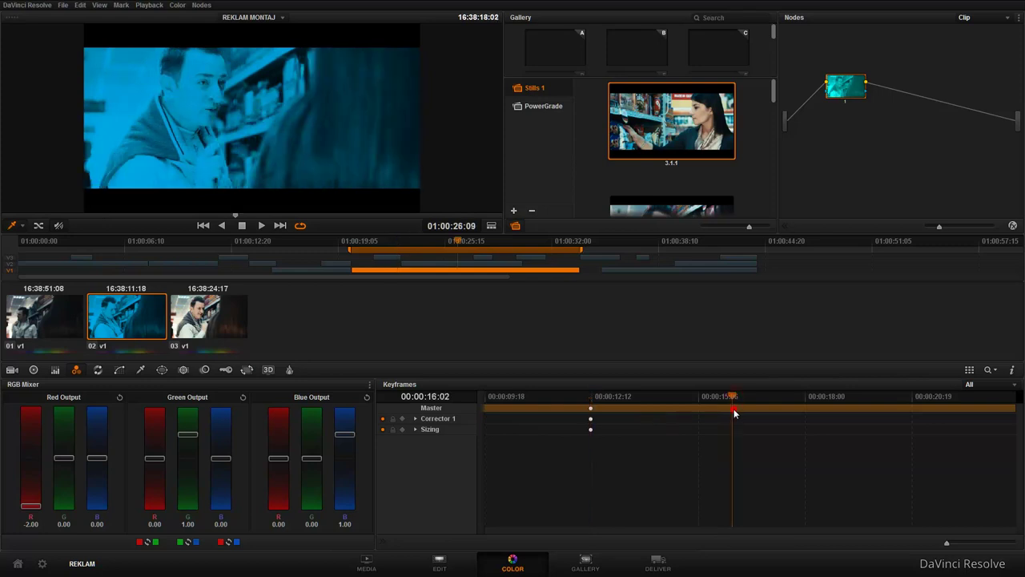
{"action": "right_click", "coordinate": [735, 408]}
{"action": "left_click", "coordinate": [765, 417]}
{"action": "left_click", "coordinate": [848, 398]}
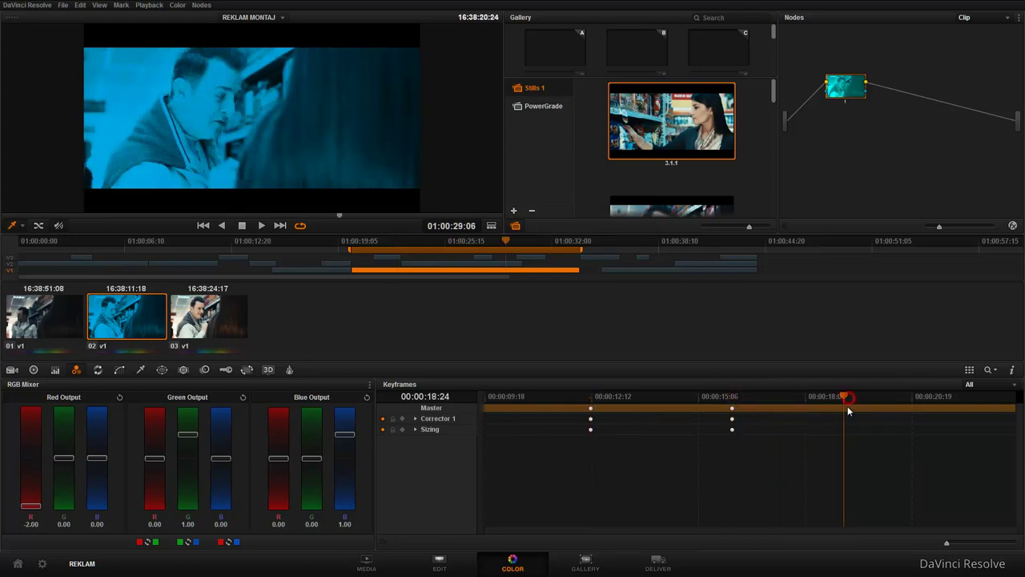
{"action": "right_click", "coordinate": [844, 412]}
{"action": "left_click", "coordinate": [871, 415]}
Step: Keep Red Output neutral before the first keyframe and set its red to -2.00 at it for cyan
{"action": "left_click", "coordinate": [575, 398]}
{"action": "left_click_drag", "start_coordinate": [575, 400], "coordinate": [535, 397]}
{"action": "left_click", "coordinate": [120, 396]}
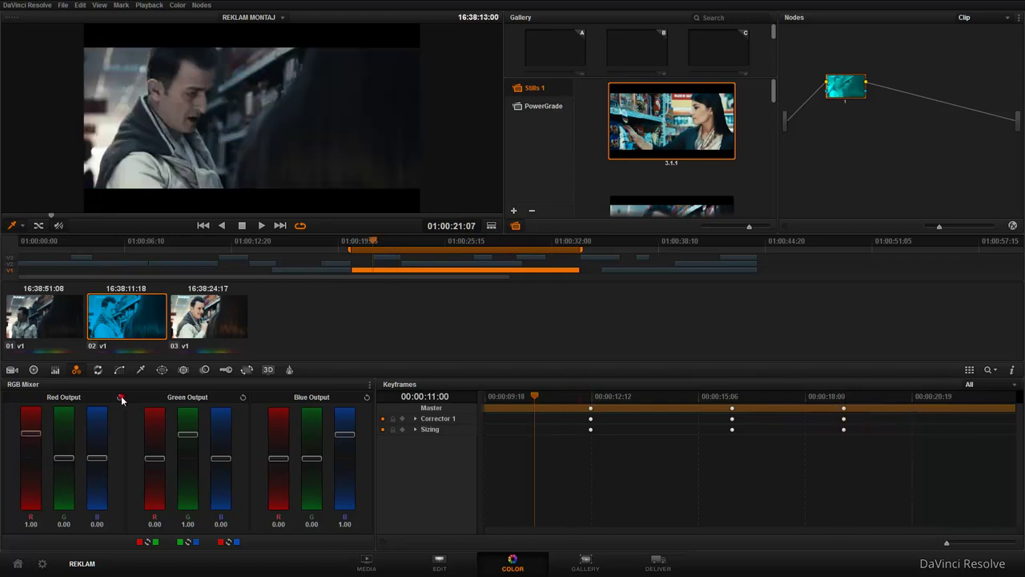
{"action": "left_click", "coordinate": [590, 398]}
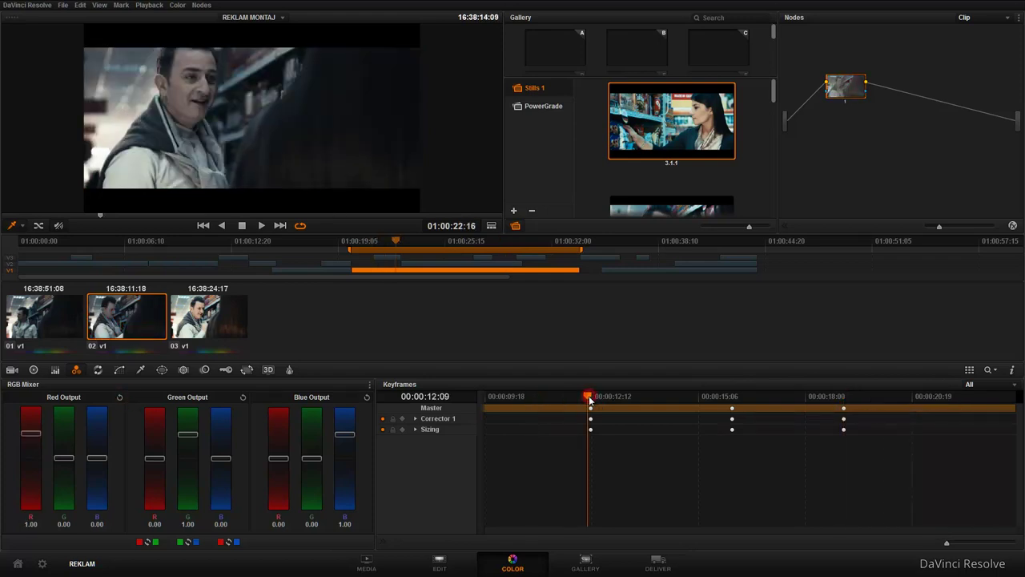
{"action": "mouse_move", "coordinate": [590, 400]}
{"action": "left_mouse_down"}
{"action": "mouse_move", "coordinate": [620, 409]}
{"action": "mouse_move", "coordinate": [607, 410]}
{"action": "left_mouse_up"}
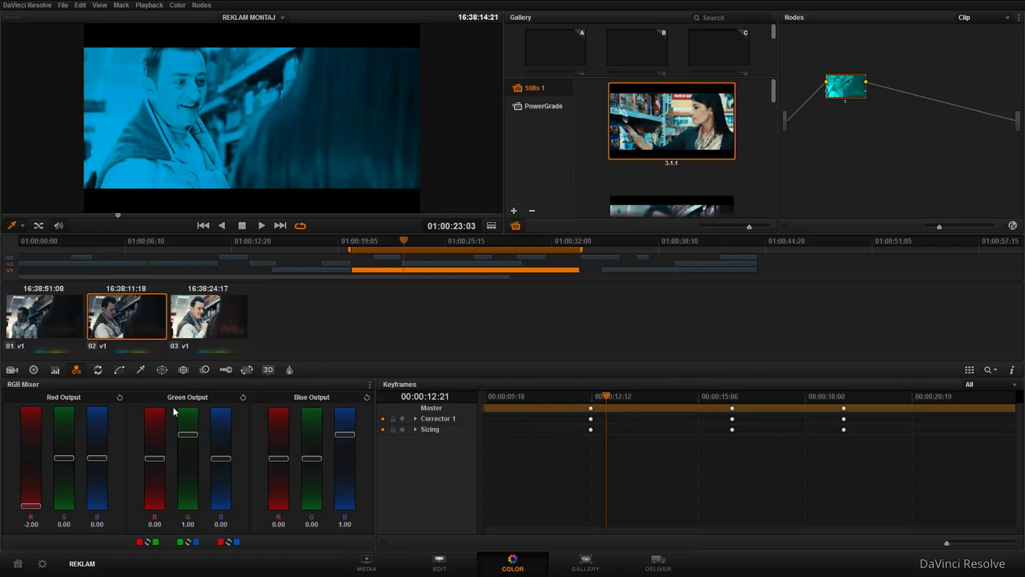
{"action": "left_click", "coordinate": [119, 397]}
{"action": "left_click_drag", "start_coordinate": [607, 398], "coordinate": [591, 405]}
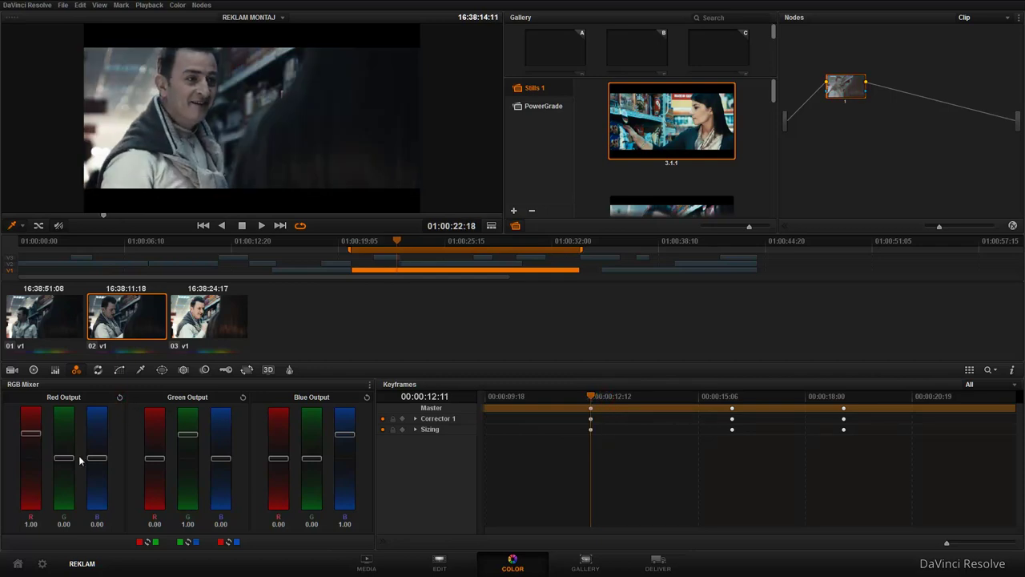
{"action": "left_click_drag", "start_coordinate": [30, 433], "coordinate": [30, 504]}
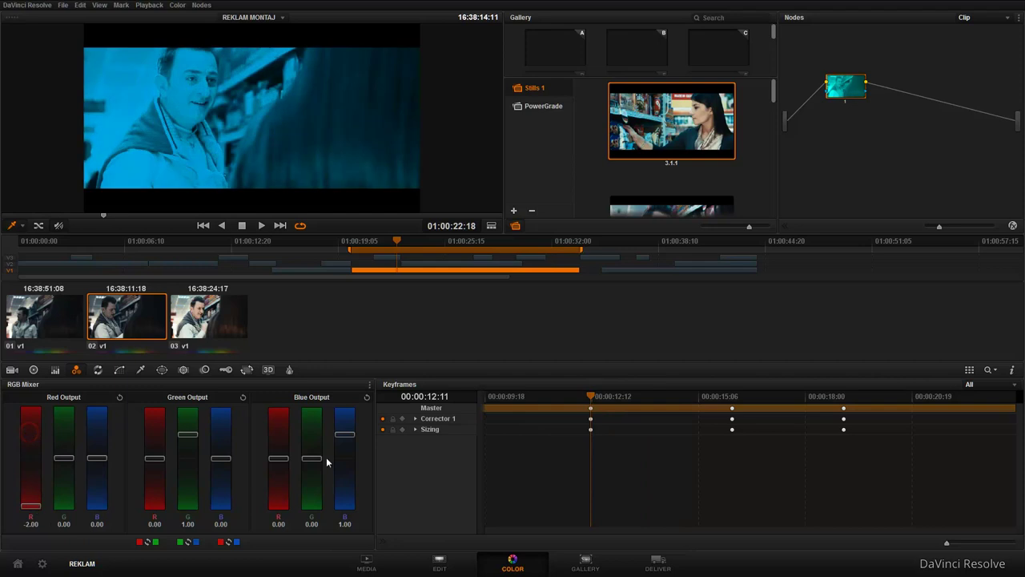
{"action": "key", "text": "space"}
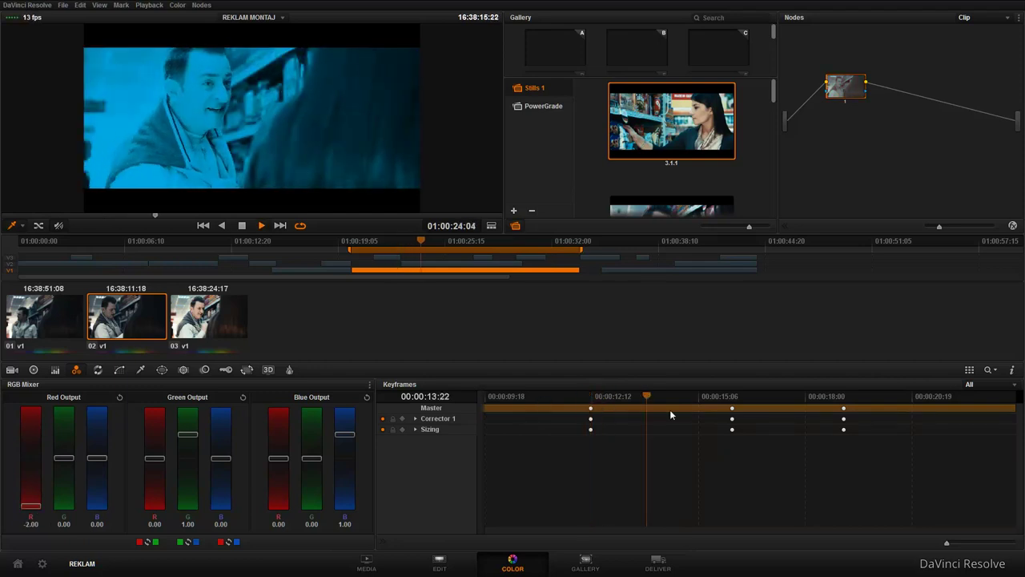
Step: Reset Red Output to neutral at the second keyframe
{"action": "left_click", "coordinate": [732, 399]}
{"action": "key", "text": "Right"}
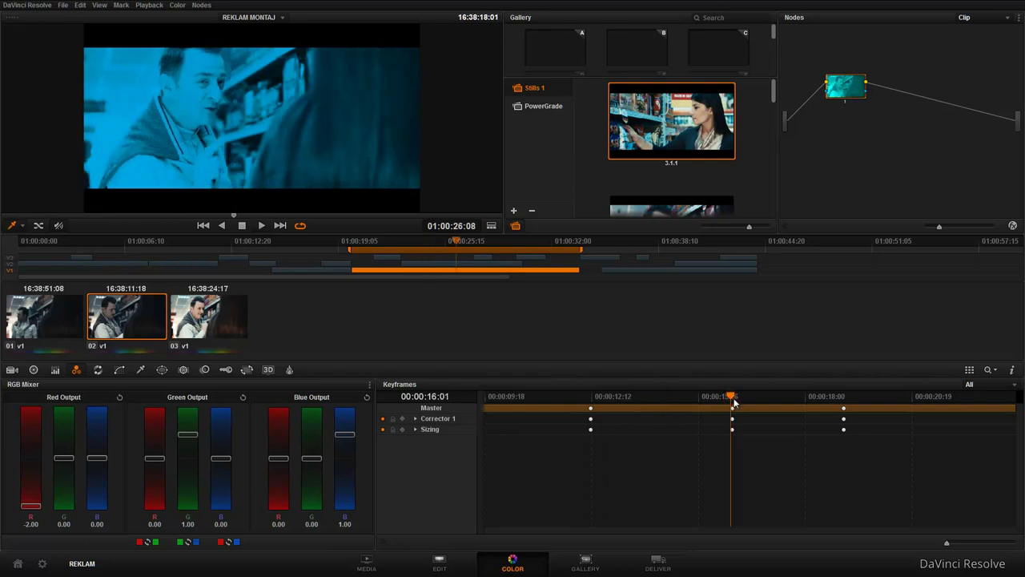
{"action": "key", "text": "Right"}
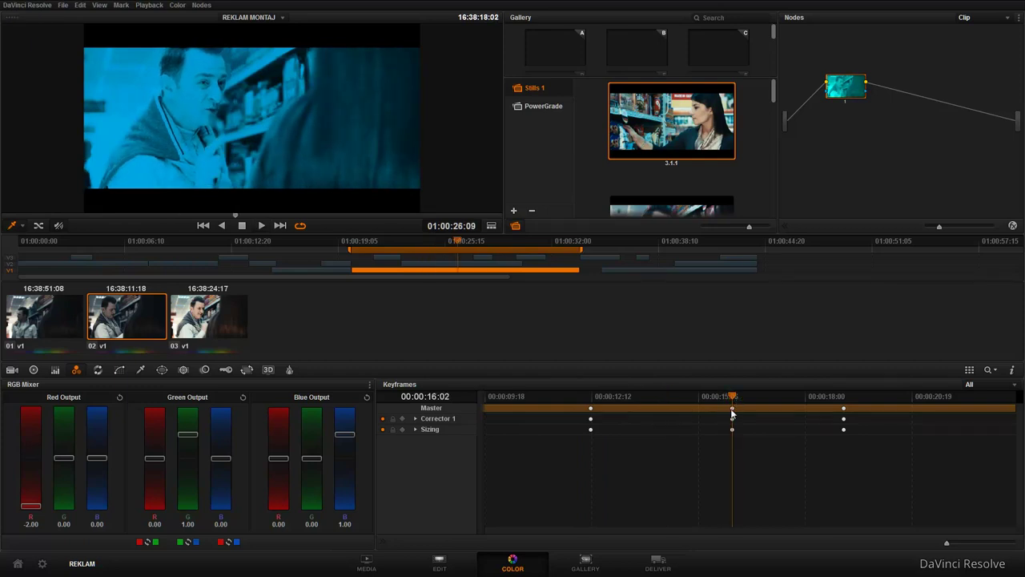
{"action": "left_click", "coordinate": [119, 398]}
Step: Play and scrub across the first two keyframes to check the cyan section's hard cuts
{"action": "left_click", "coordinate": [621, 398]}
{"action": "left_click", "coordinate": [604, 398]}
{"action": "key", "text": "space"}
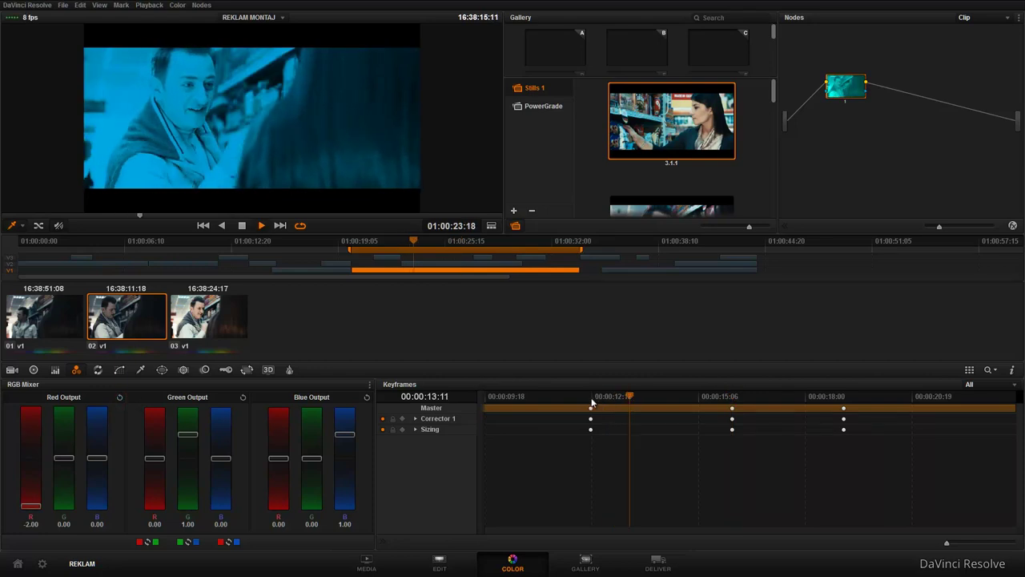
{"action": "left_click", "coordinate": [591, 398]}
{"action": "mouse_move", "coordinate": [590, 398]}
{"action": "left_mouse_down"}
{"action": "mouse_move", "coordinate": [615, 406]}
{"action": "mouse_move", "coordinate": [588, 409]}
{"action": "left_mouse_up"}
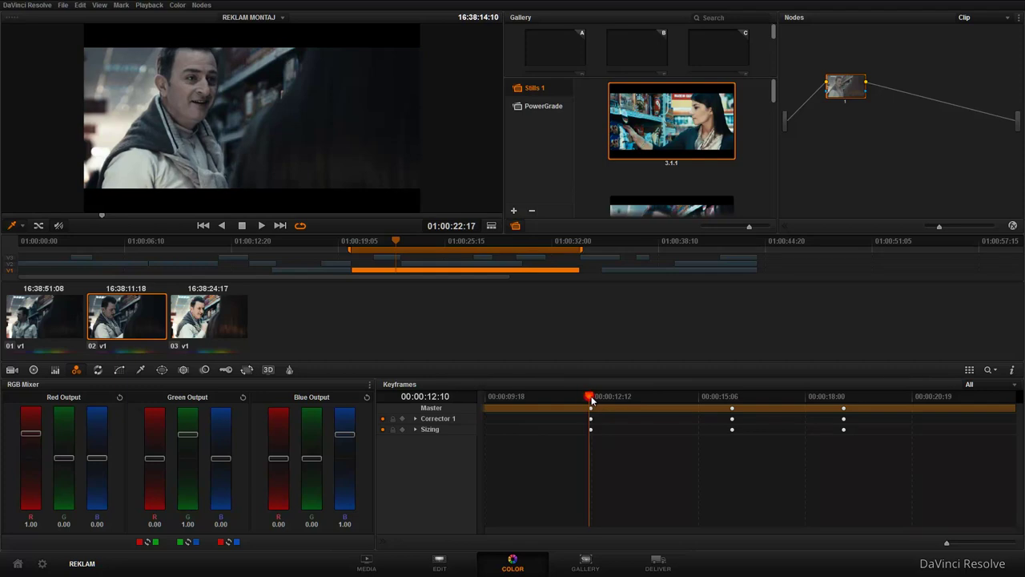
{"action": "left_click_drag", "start_coordinate": [591, 400], "coordinate": [577, 404]}
{"action": "key", "text": "space"}
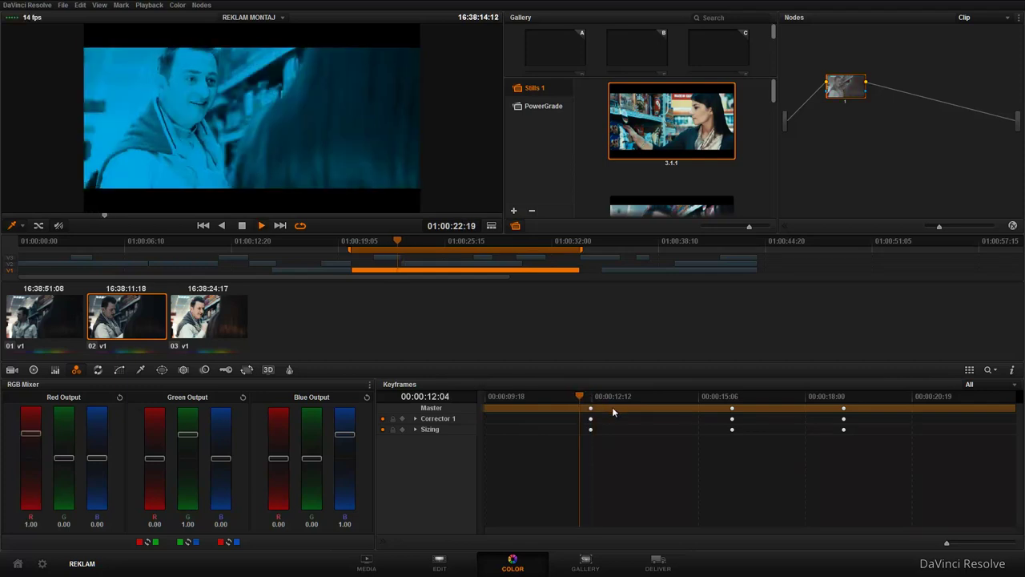
{"action": "left_click", "coordinate": [732, 398]}
{"action": "left_click_drag", "start_coordinate": [735, 402], "coordinate": [733, 399]}
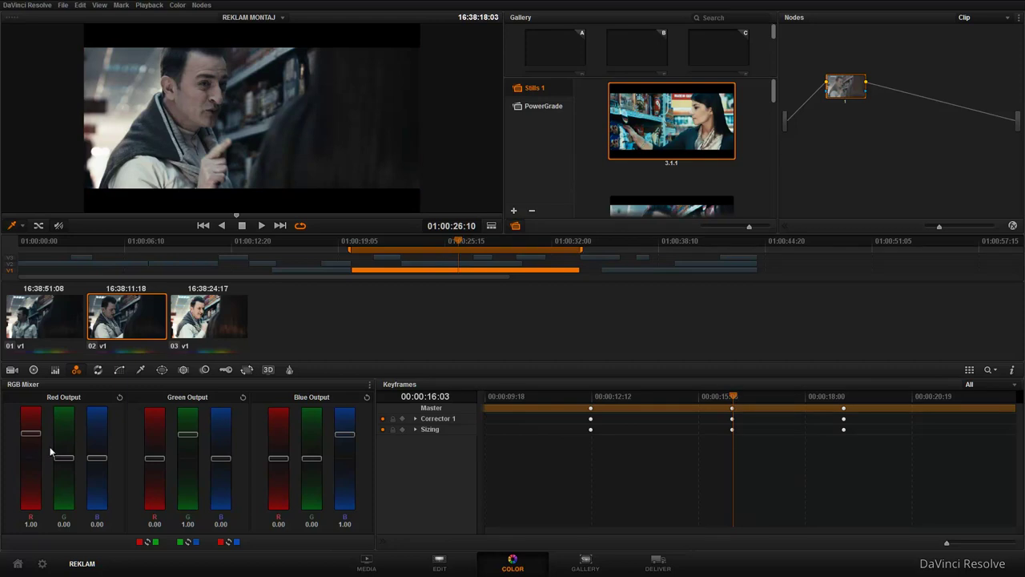
Step: At the third keyframe, raise Green Output's red to 1.84 and play into the green section
{"action": "left_click_drag", "start_coordinate": [737, 400], "coordinate": [850, 402]}
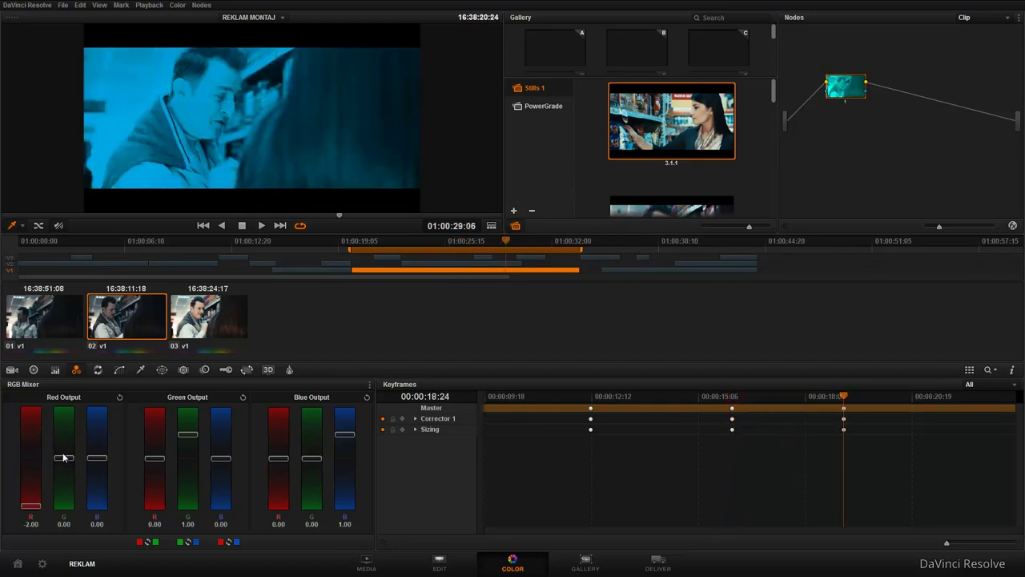
{"action": "left_click_drag", "start_coordinate": [155, 458], "coordinate": [155, 413]}
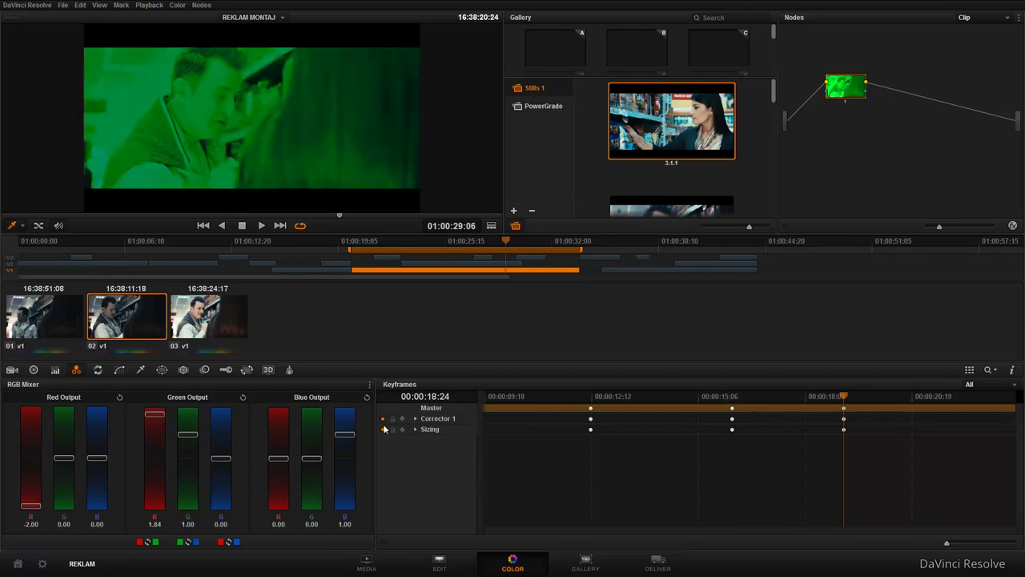
{"action": "left_click", "coordinate": [785, 396]}
{"action": "key", "text": "space"}
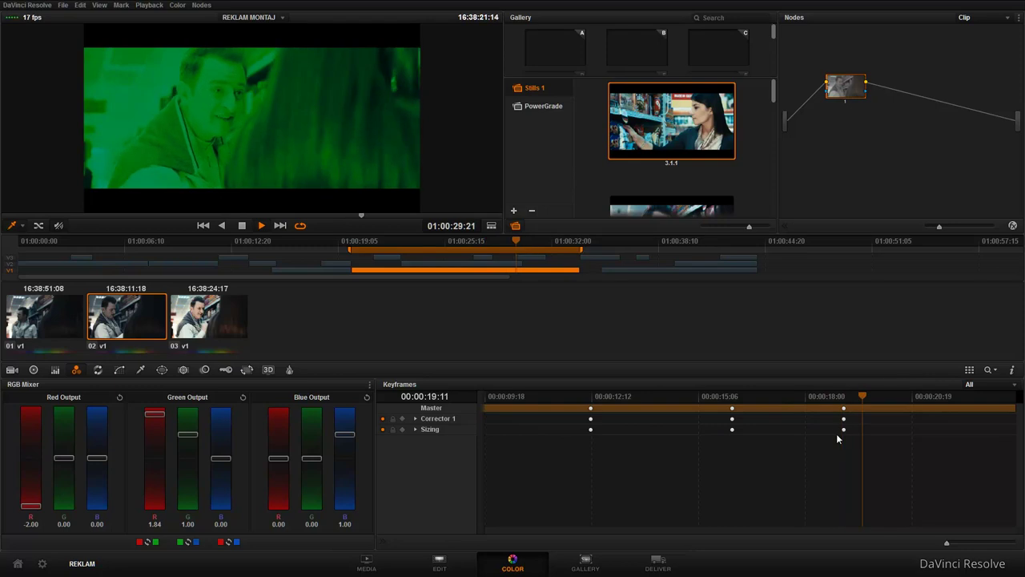
{"action": "left_click", "coordinate": [833, 397]}
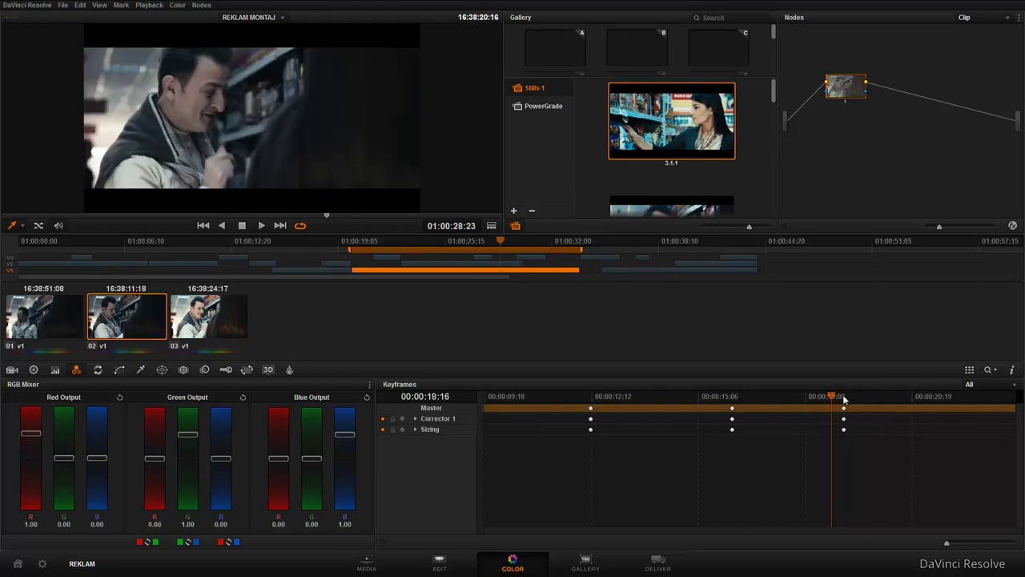
{"action": "left_click_drag", "start_coordinate": [835, 398], "coordinate": [733, 394]}
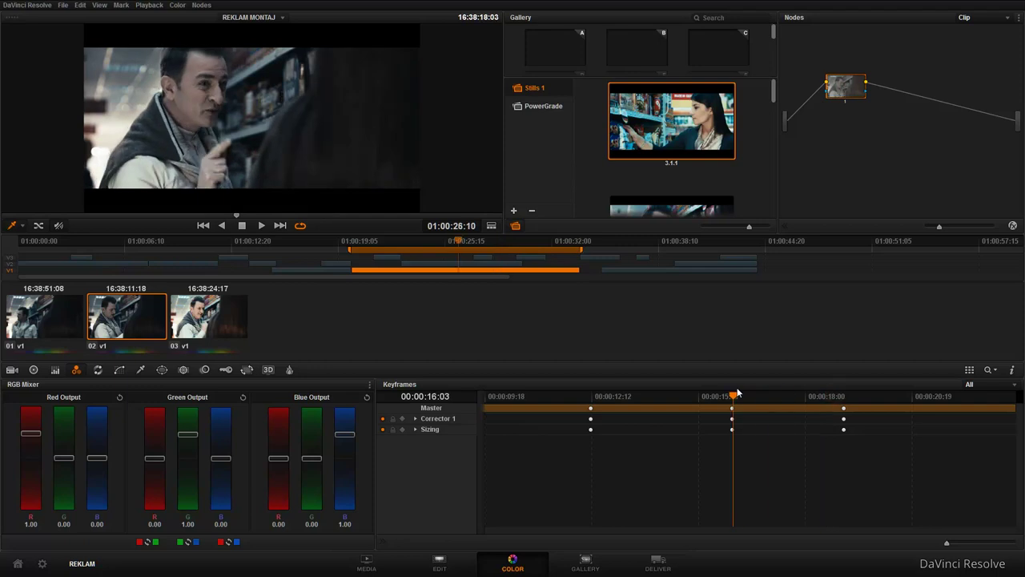
{"action": "right_click", "coordinate": [650, 412]}
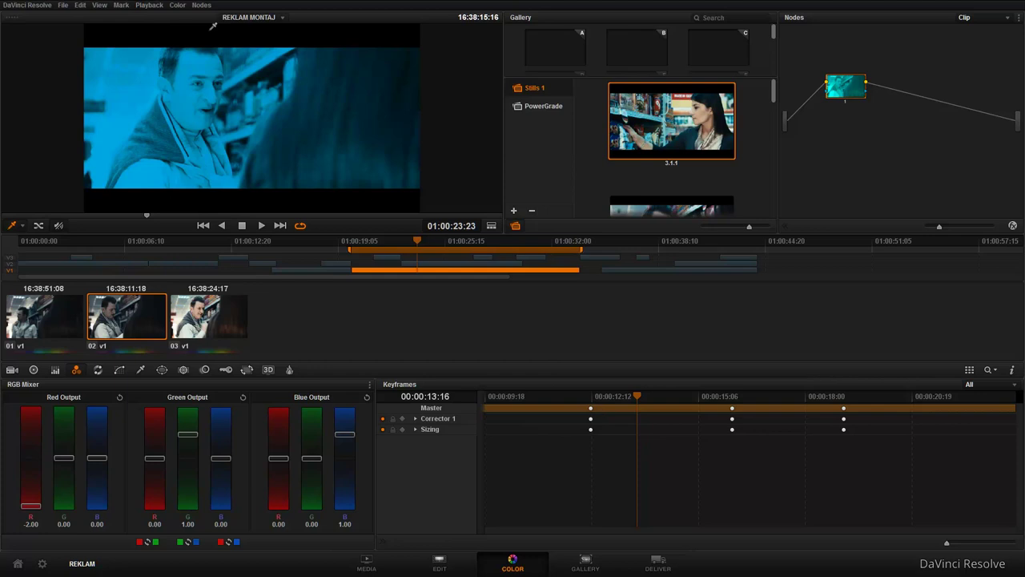
{"action": "left_click", "coordinate": [121, 5]}
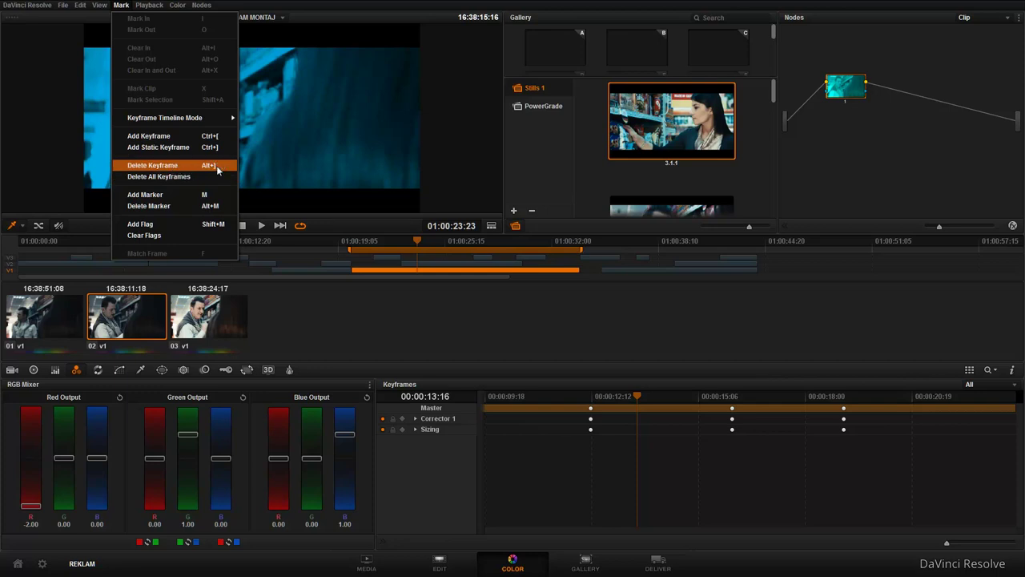
Step: Delete all keyframes, add serial nodes 2 and 3 with Alt+S, and select node 2
{"action": "left_click", "coordinate": [172, 178]}
{"action": "left_click", "coordinate": [608, 396]}
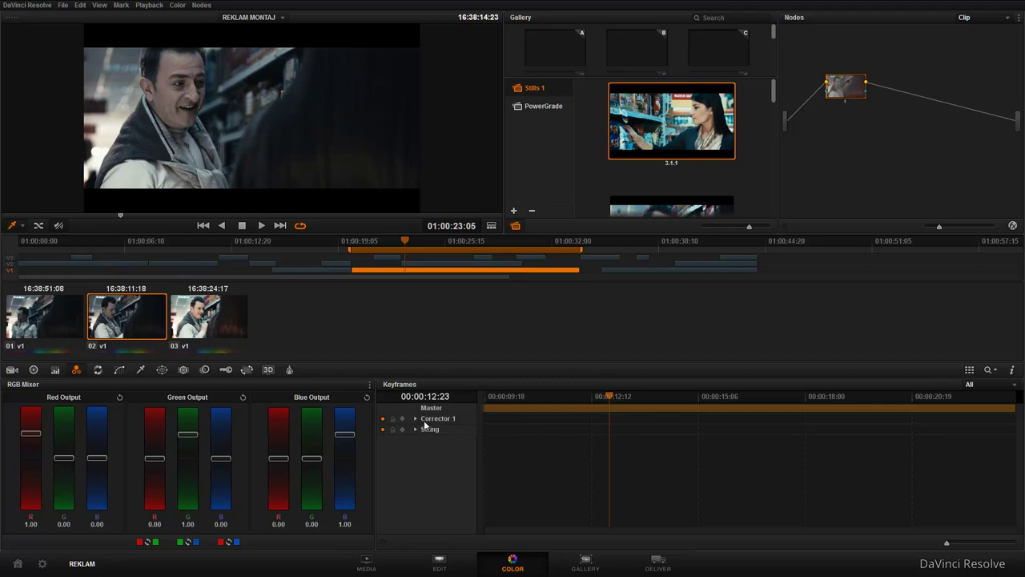
{"action": "key", "text": "alt+s"}
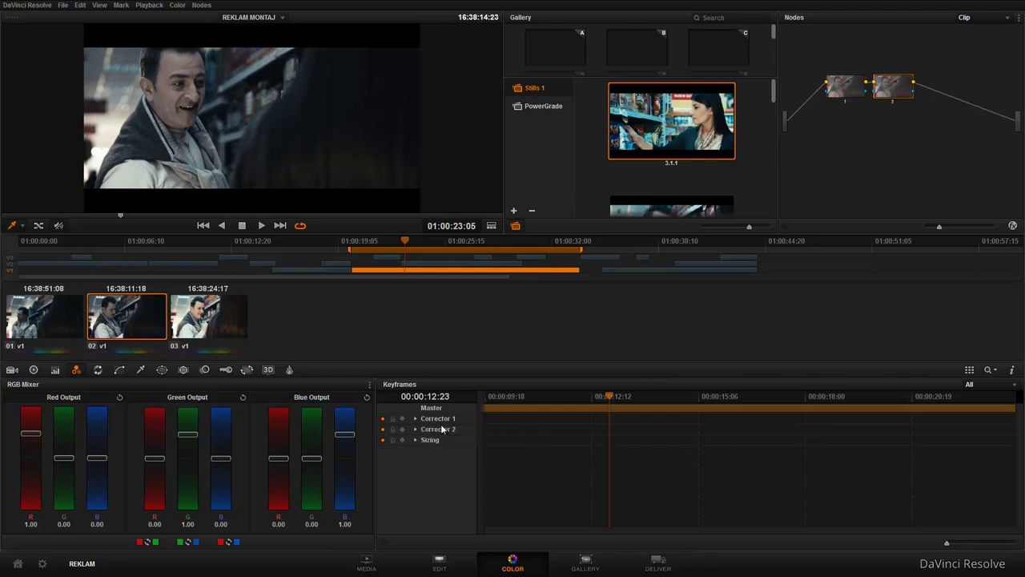
{"action": "key", "text": "alt+s"}
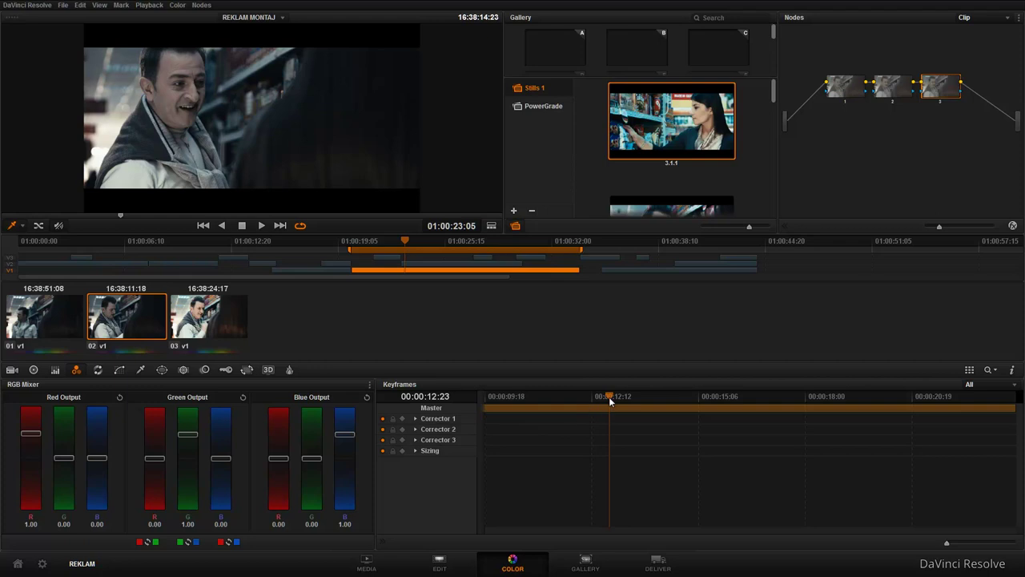
{"action": "left_click_drag", "start_coordinate": [609, 397], "coordinate": [592, 398]}
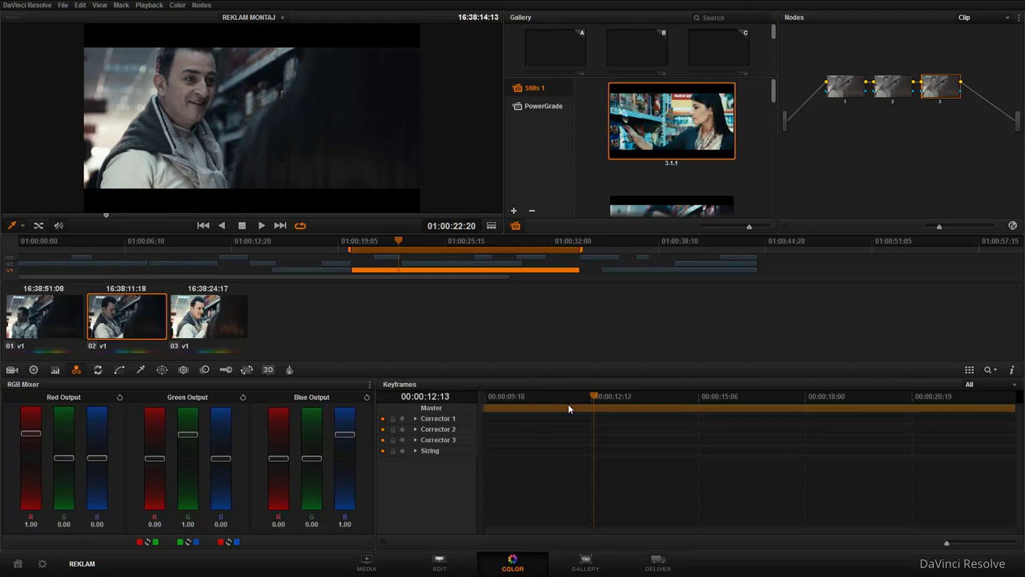
{"action": "left_click", "coordinate": [902, 88]}
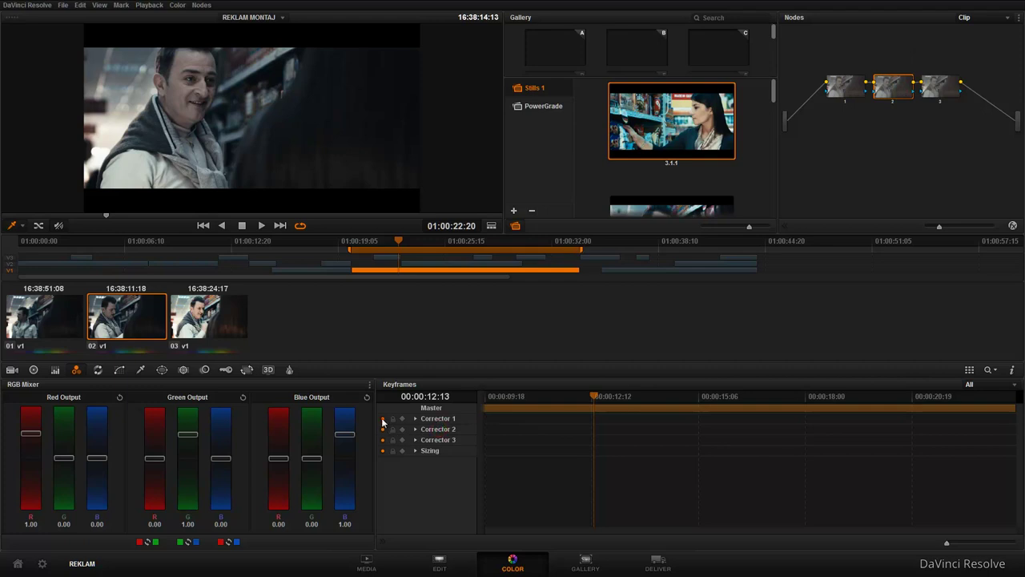
Step: Disable the Corrector 1, Corrector 3 and Sizing tracks; add dynamic keyframes on Corrector 2 at 12:13 and 17:11
{"action": "left_click", "coordinate": [383, 418]}
{"action": "left_click", "coordinate": [383, 439]}
{"action": "left_click", "coordinate": [383, 450]}
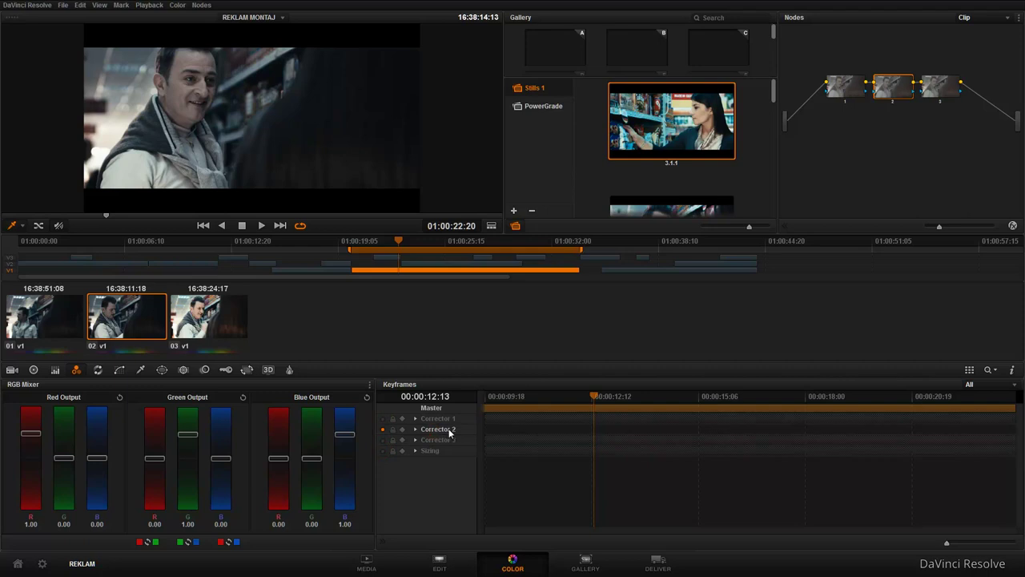
{"action": "right_click", "coordinate": [592, 406]}
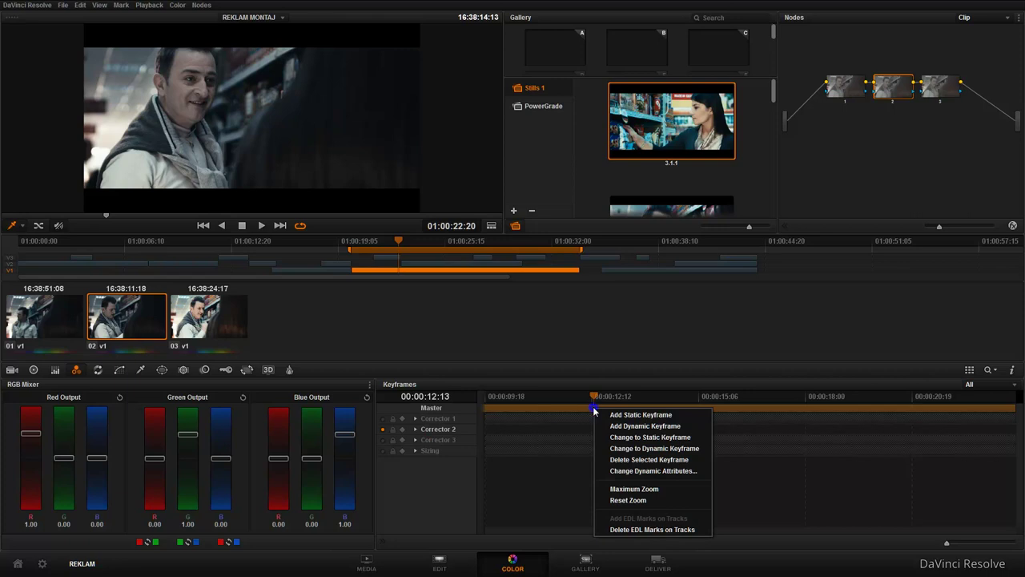
{"action": "left_click", "coordinate": [640, 424]}
{"action": "left_click", "coordinate": [785, 405]}
{"action": "right_click", "coordinate": [787, 409]}
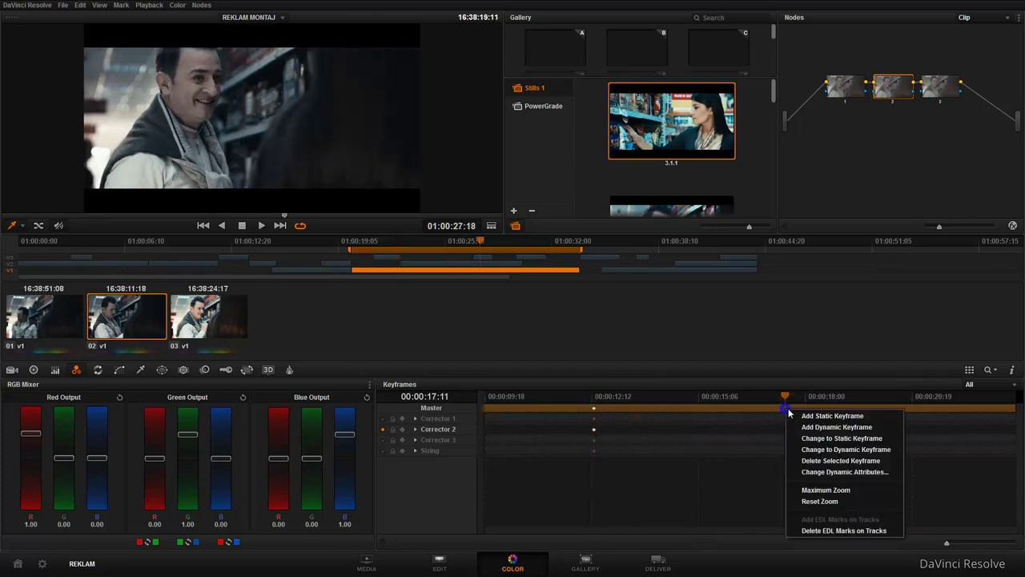
{"action": "left_click", "coordinate": [831, 427]}
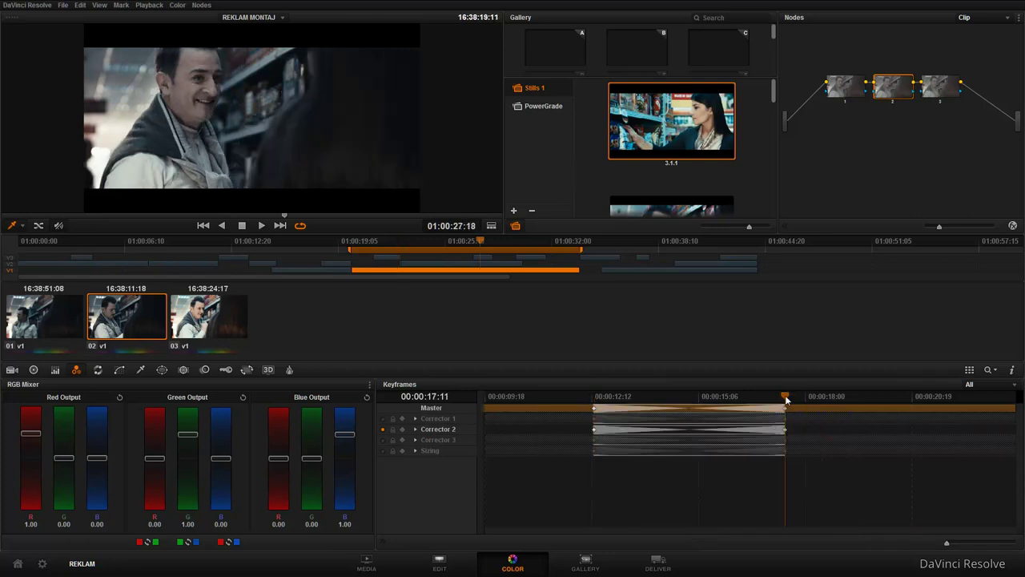
Step: Set Red Output's red to -2.00 at 12:12 and Green Output's red to 2.00 at 17:11, then scrub the dissolve
{"action": "left_click", "coordinate": [595, 395]}
{"action": "left_click_drag", "start_coordinate": [30, 433], "coordinate": [32, 538]}
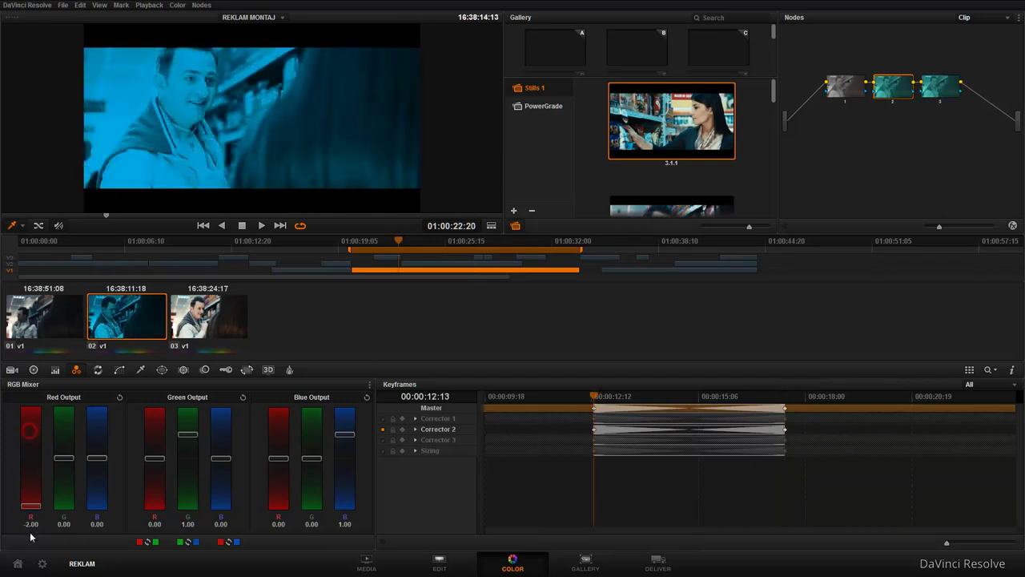
{"action": "left_click", "coordinate": [784, 395]}
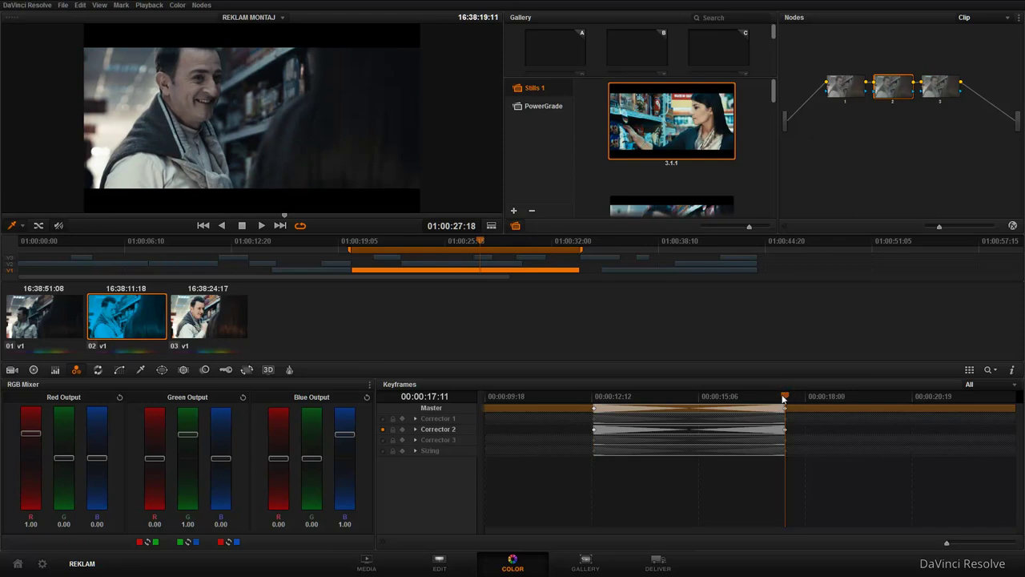
{"action": "left_click_drag", "start_coordinate": [154, 458], "coordinate": [154, 411]}
{"action": "left_click_drag", "start_coordinate": [697, 397], "coordinate": [593, 400]}
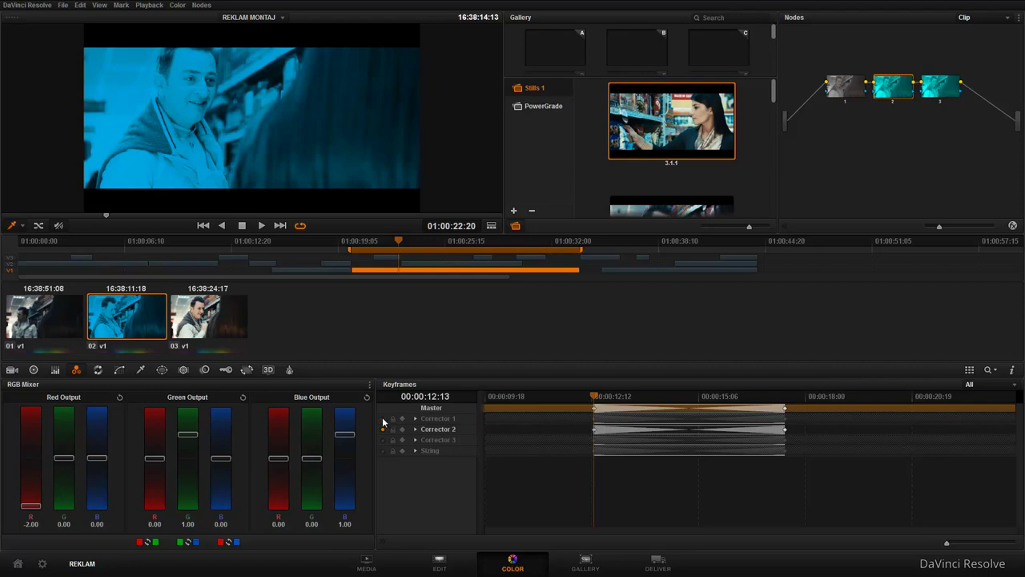
Step: Toggle Corrector 1 keyframing on and off, preview playback, then choose Mark > Delete All Keyframes
{"action": "left_click", "coordinate": [383, 418]}
{"action": "left_click", "coordinate": [383, 418]}
{"action": "key", "text": "space"}
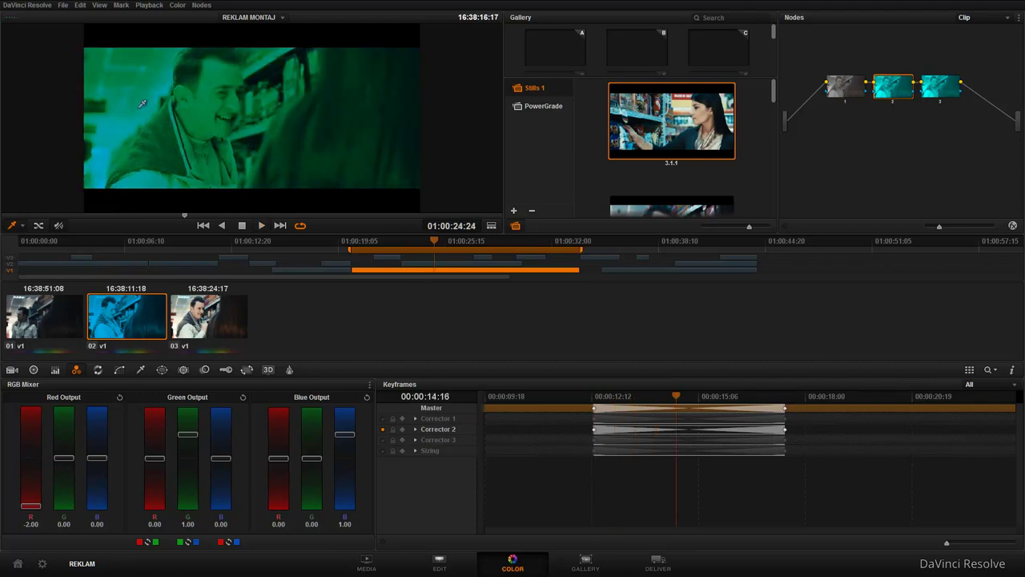
{"action": "left_click", "coordinate": [121, 5]}
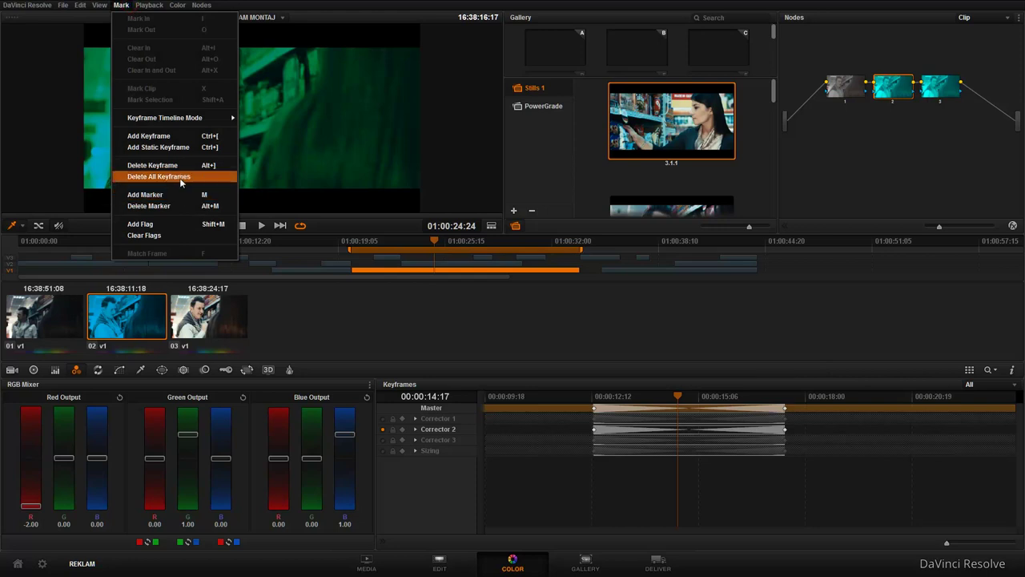
{"action": "left_click", "coordinate": [181, 176]}
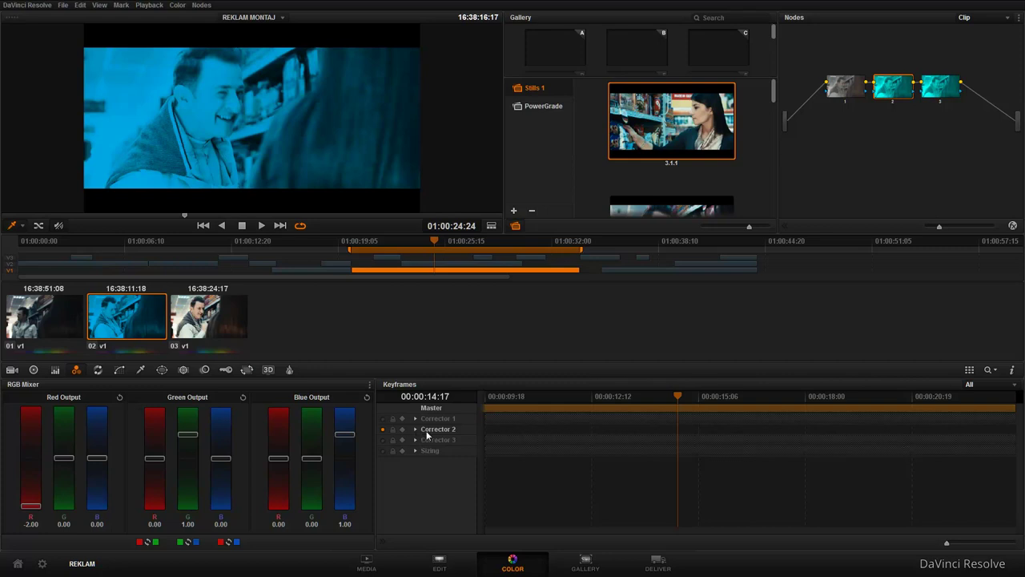
Step: Expand Corrector 2 at 14:15 and exclude Linear, Circ, Polygon, PowerCurve, Gradient Win and Misc Isolation from keyframing
{"action": "left_click", "coordinate": [415, 429]}
{"action": "left_click", "coordinate": [675, 408]}
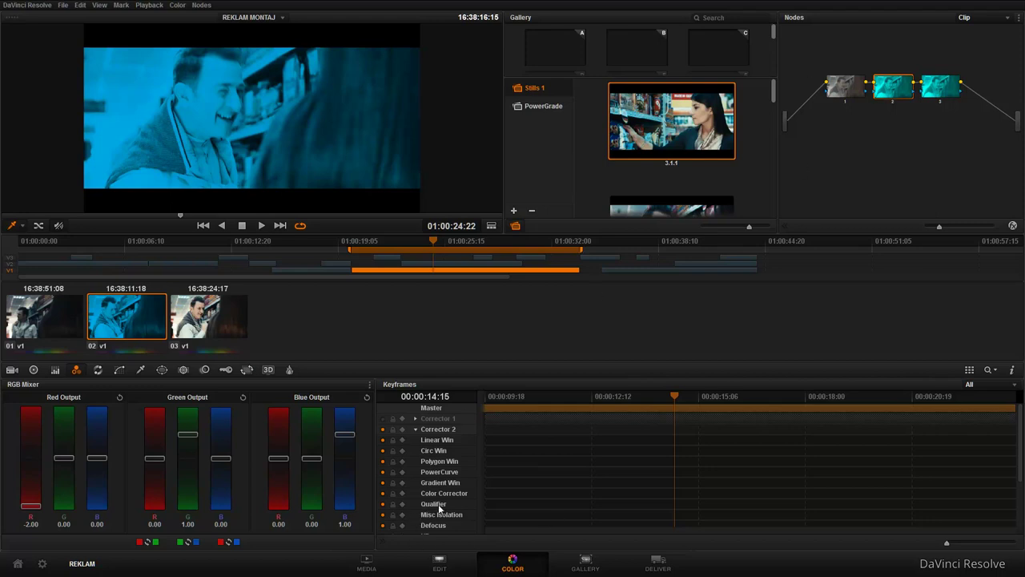
{"action": "left_click", "coordinate": [383, 440]}
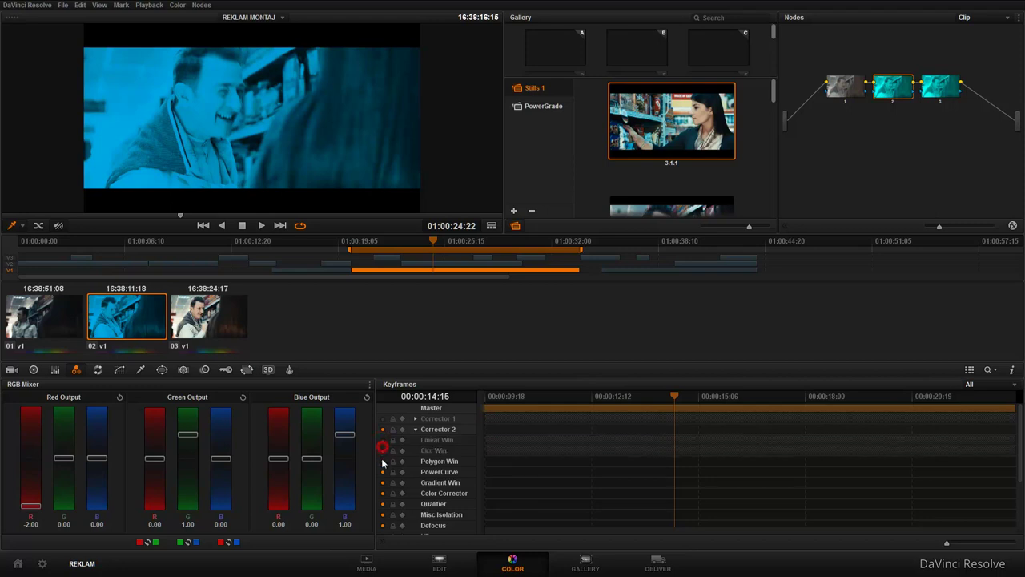
{"action": "left_click", "coordinate": [383, 461]}
{"action": "left_click", "coordinate": [383, 450]}
{"action": "left_click", "coordinate": [382, 472]}
{"action": "left_click", "coordinate": [383, 482]}
{"action": "left_click", "coordinate": [382, 514]}
{"action": "left_click", "coordinate": [383, 493]}
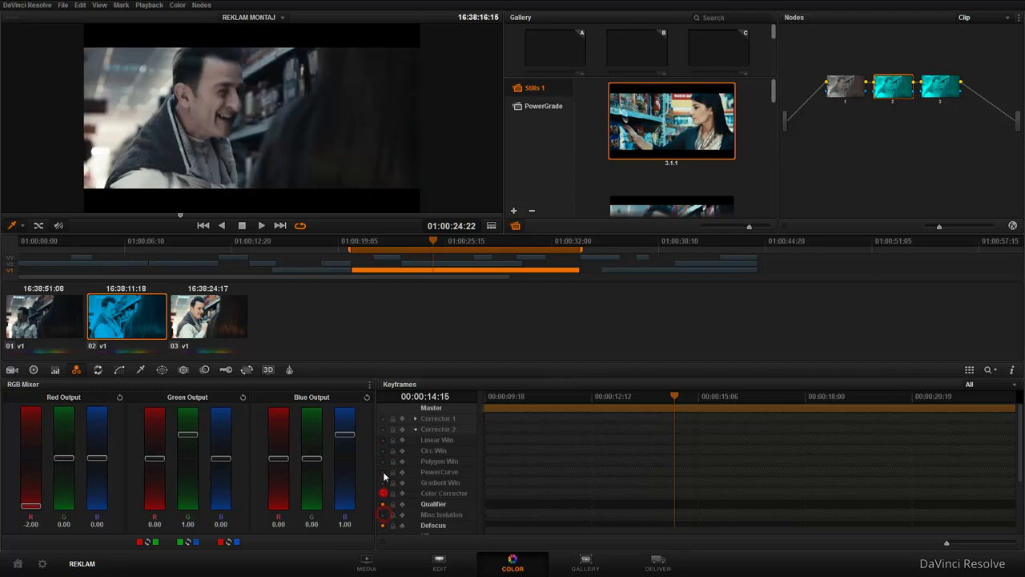
Step: Exclude Defocus and Qualifier, re-enable Color Corrector, and add a Corrector 2 keyframe at 14:15
{"action": "scroll", "coordinate": [401, 513], "scroll_direction": "down", "scroll_amount": 1}
{"action": "left_click", "coordinate": [383, 513]}
{"action": "scroll", "coordinate": [385, 513], "scroll_direction": "down", "scroll_amount": 2}
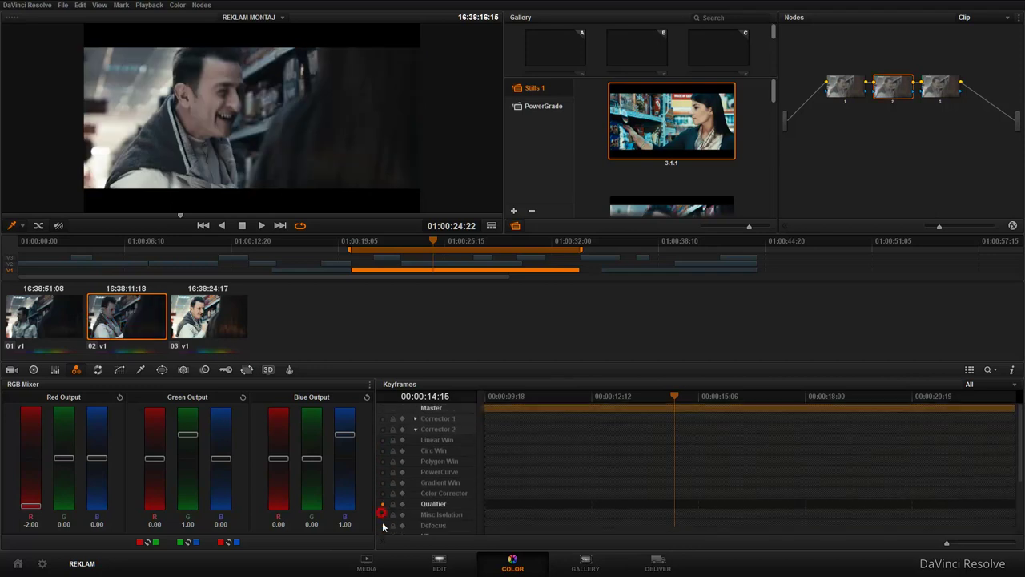
{"action": "scroll", "coordinate": [425, 502], "scroll_direction": "down", "scroll_amount": 1}
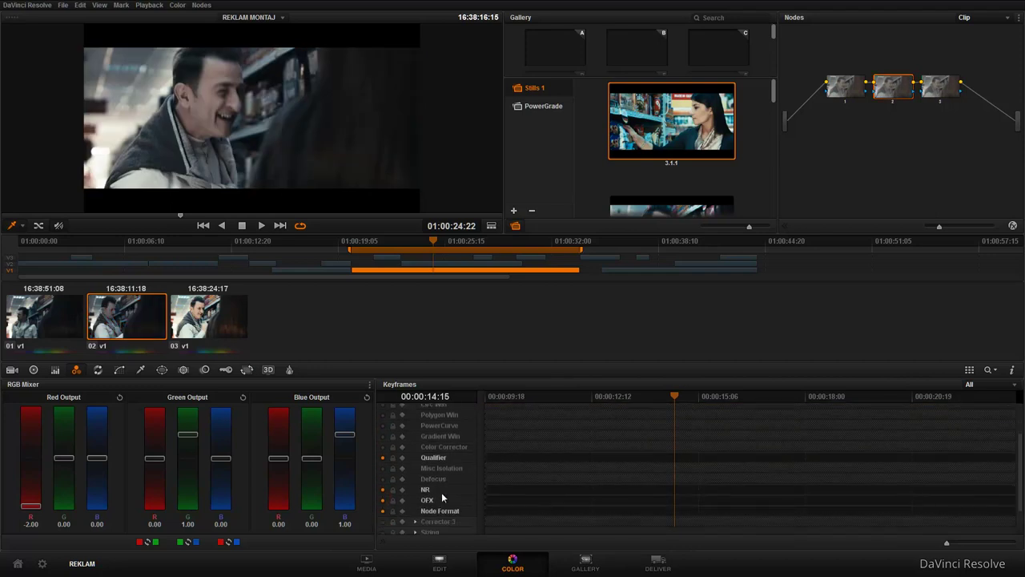
{"action": "left_click", "coordinate": [383, 453]}
{"action": "scroll", "coordinate": [387, 463], "scroll_direction": "up", "scroll_amount": 4}
{"action": "left_click", "coordinate": [382, 504]}
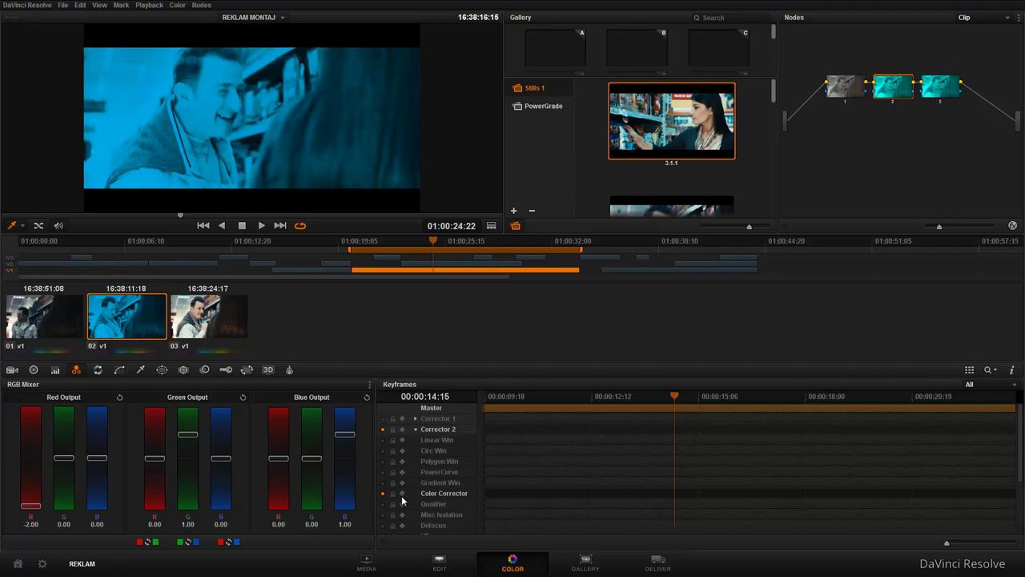
{"action": "left_click", "coordinate": [402, 493]}
Step: Shift the grade to purple (Red Output R 0.19, Green Output R -1.31) and add a luminance S-curve at 18:09
{"action": "left_click_drag", "start_coordinate": [31, 506], "coordinate": [31, 453]}
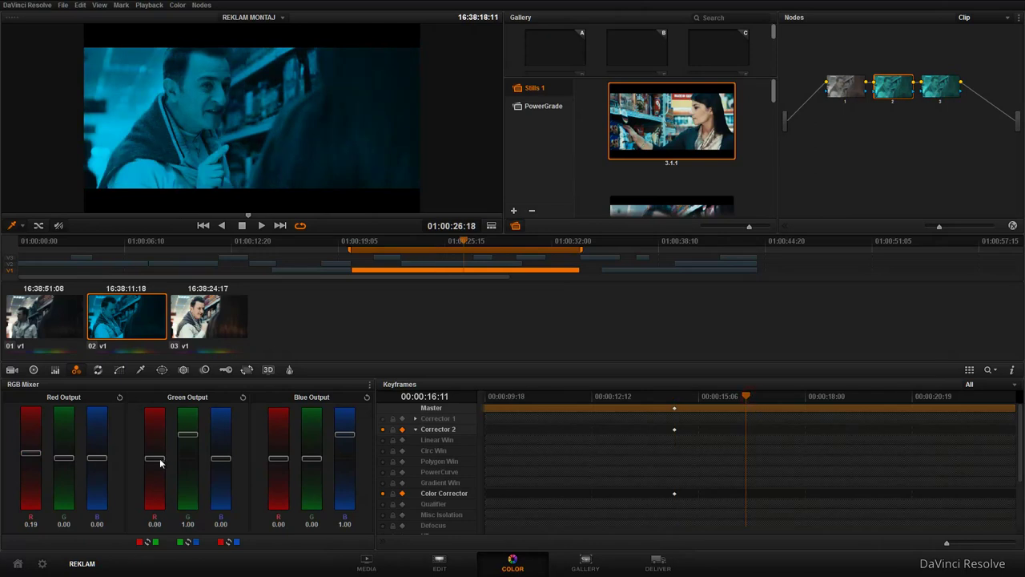
{"action": "left_click_drag", "start_coordinate": [154, 458], "coordinate": [155, 489]}
{"action": "left_click", "coordinate": [821, 396]}
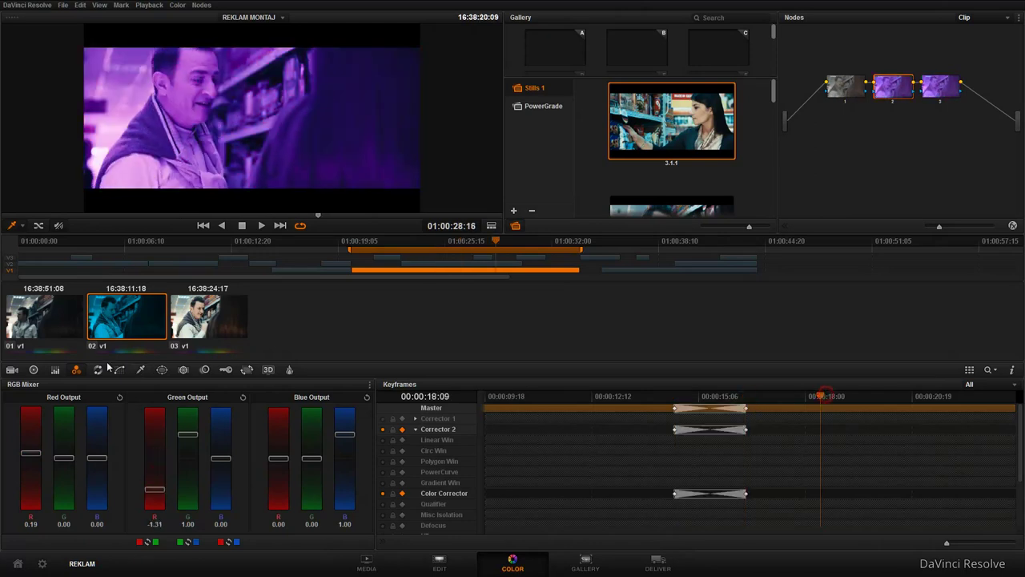
{"action": "left_click", "coordinate": [119, 370]}
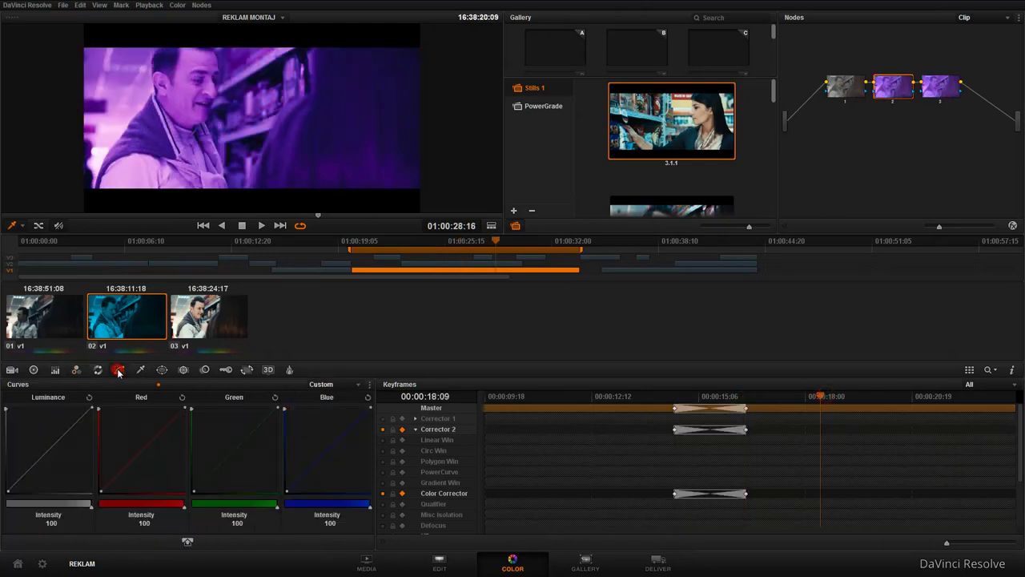
{"action": "left_click_drag", "start_coordinate": [16, 485], "coordinate": [23, 481]}
{"action": "left_click_drag", "start_coordinate": [60, 439], "coordinate": [63, 415]}
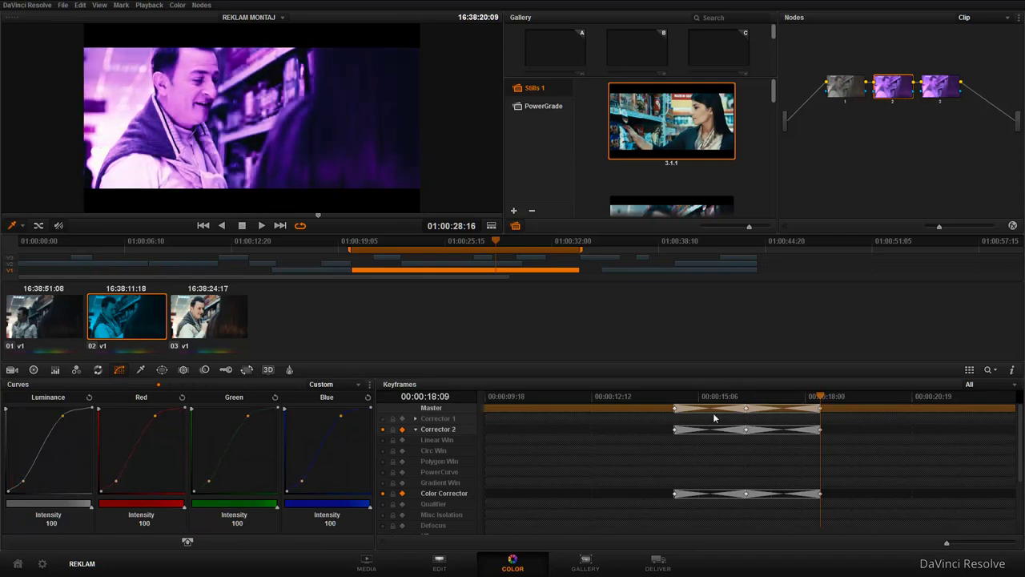
Step: Lower the luminance curve's upper point at 19:11, then play back the animated grade
{"action": "left_click", "coordinate": [863, 398]}
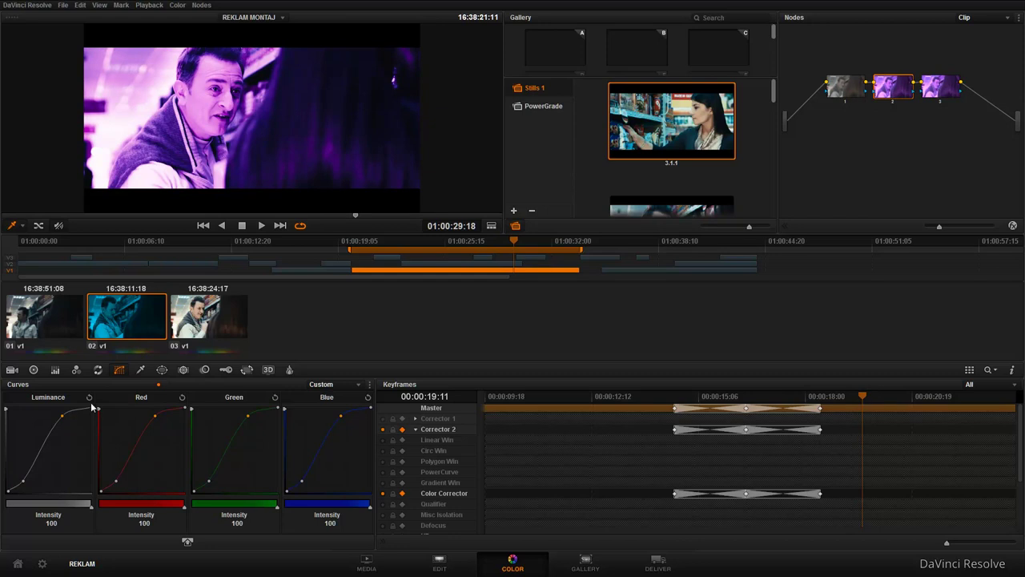
{"action": "left_click_drag", "start_coordinate": [65, 417], "coordinate": [75, 432]}
{"action": "left_click", "coordinate": [858, 395]}
{"action": "left_click", "coordinate": [679, 395]}
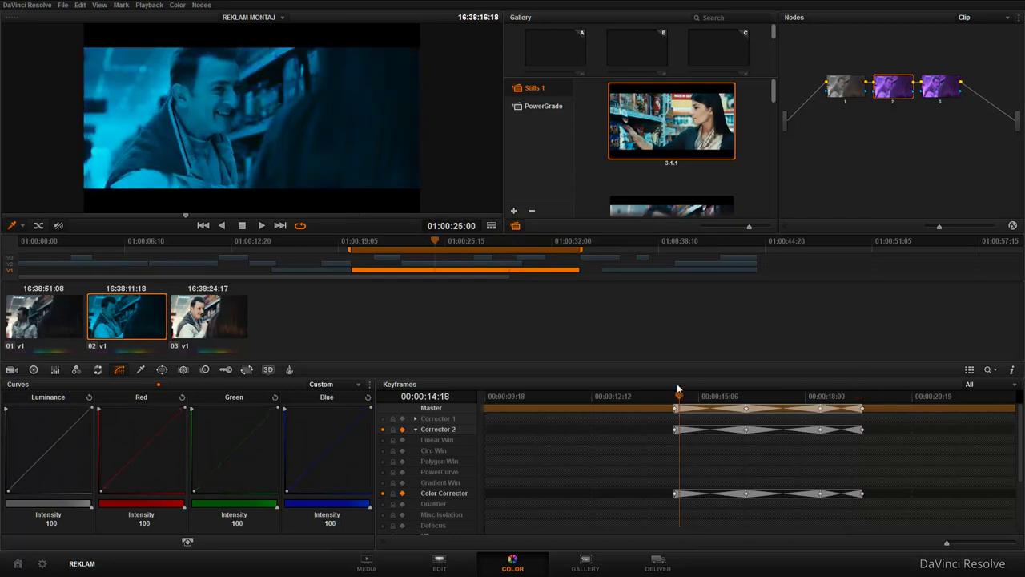
{"action": "key", "text": "space"}
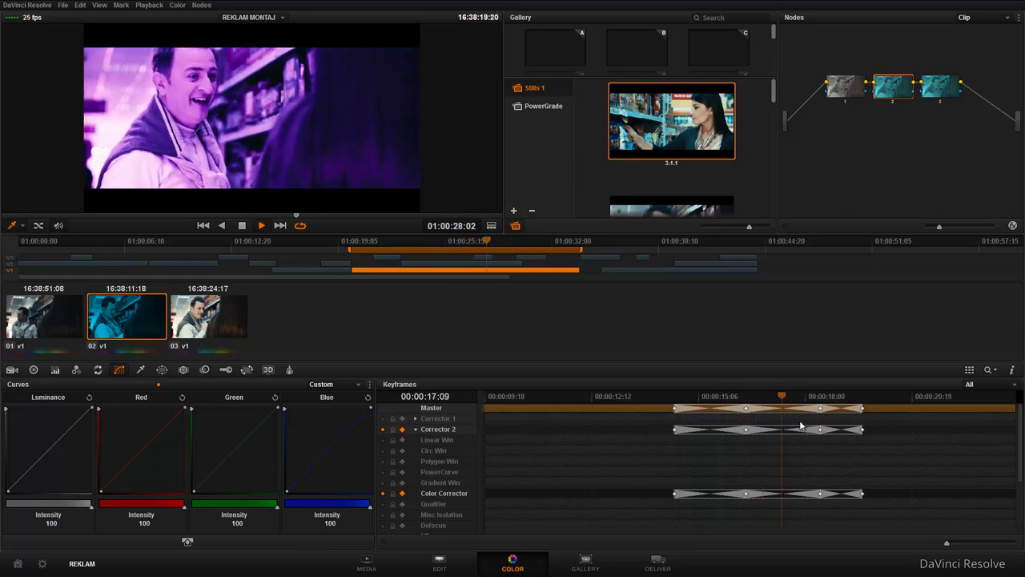
{"action": "key", "text": "space"}
{"action": "left_click_drag", "start_coordinate": [834, 395], "coordinate": [711, 397]}
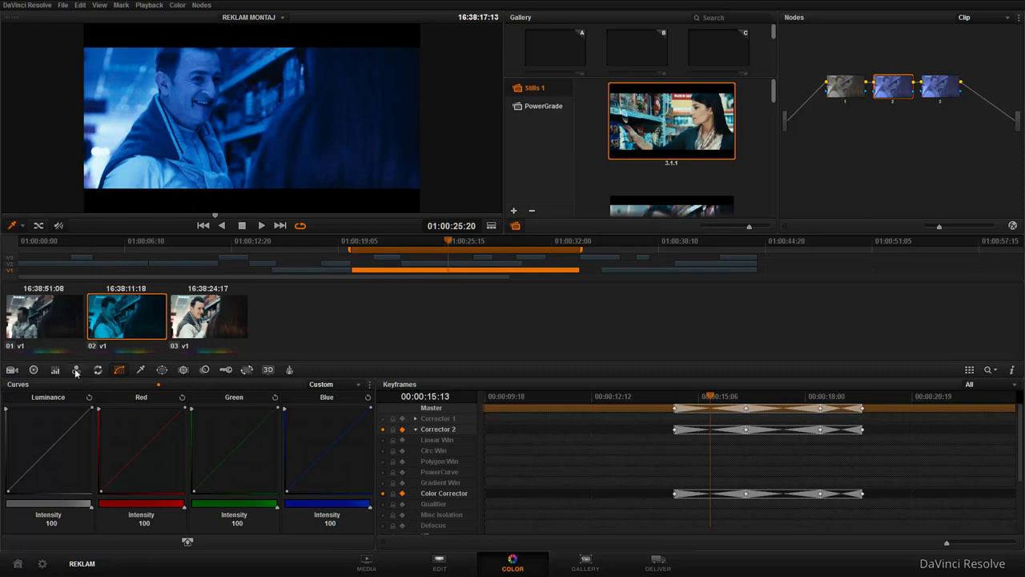
Step: Switch the grading palette from RGB Mixer through Primaries to Color Wheels
{"action": "left_click", "coordinate": [76, 369]}
{"action": "left_click", "coordinate": [55, 369]}
{"action": "left_click", "coordinate": [34, 369]}
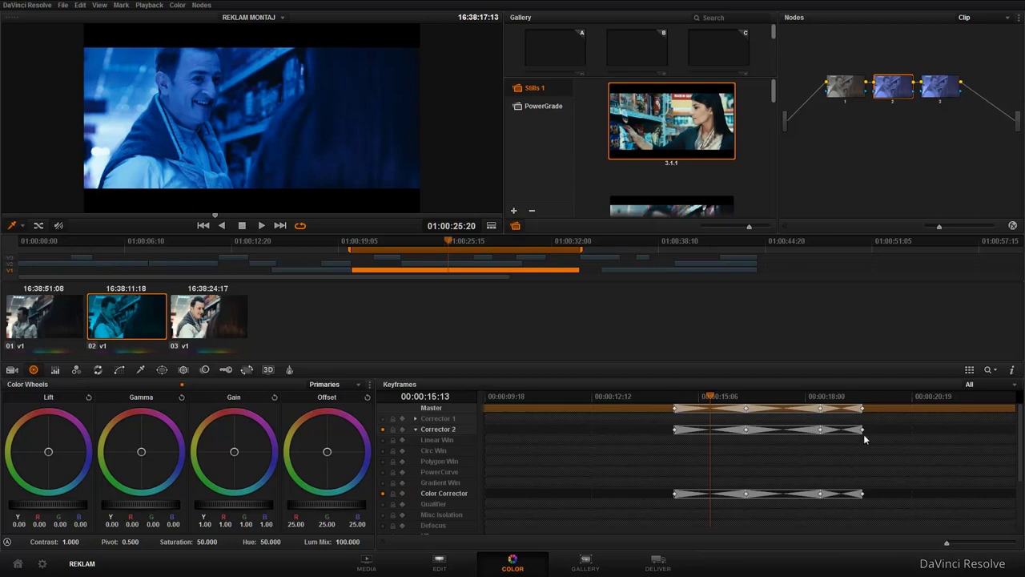
{"action": "left_click", "coordinate": [149, 6]}
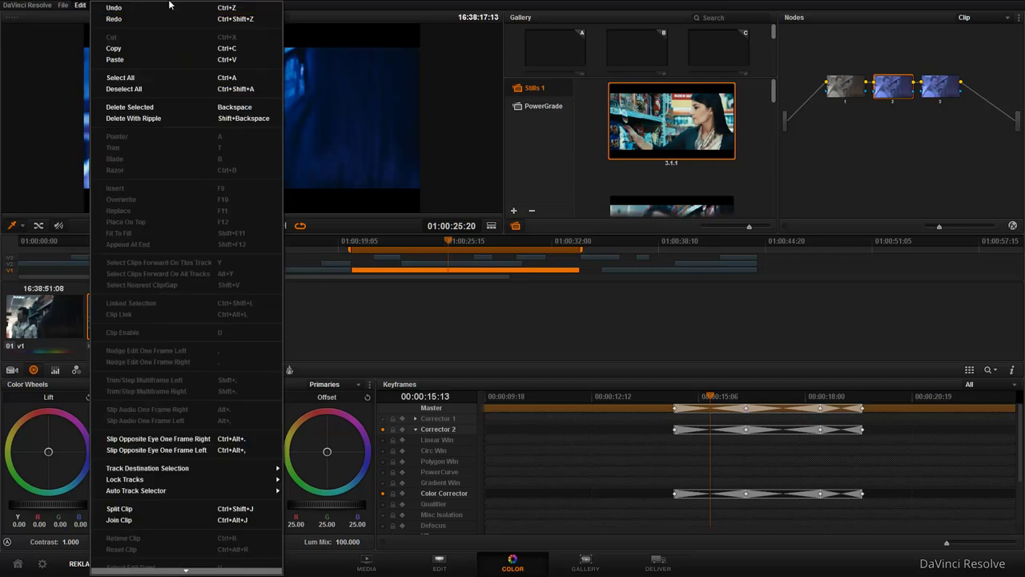
{"action": "key", "text": "Escape"}
Step: Delete all keyframes from the clip via Mark and re-enable keyframing on all Corrector 2 tracks
{"action": "left_click", "coordinate": [120, 5]}
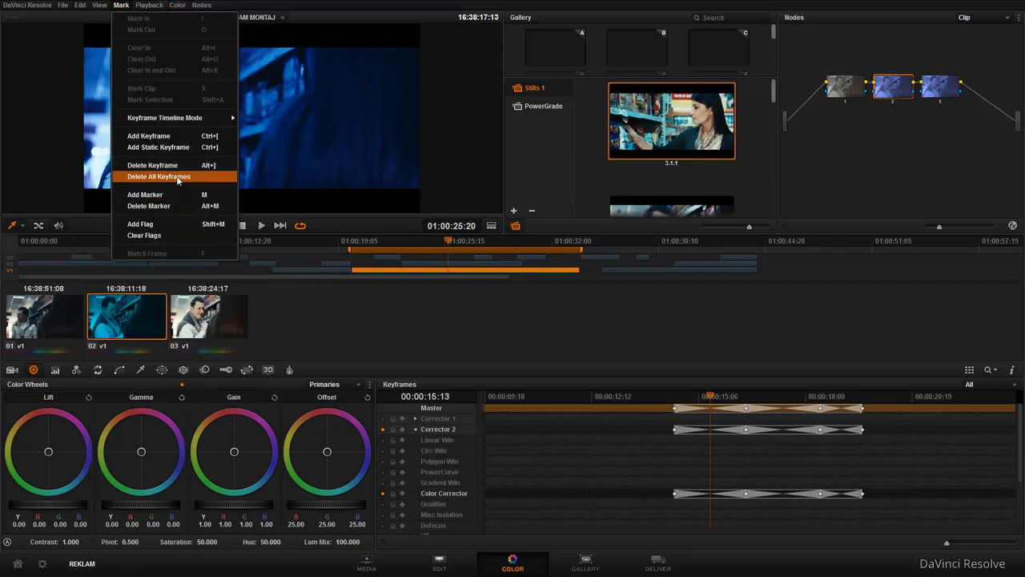
{"action": "left_click", "coordinate": [152, 171]}
{"action": "left_click", "coordinate": [622, 396]}
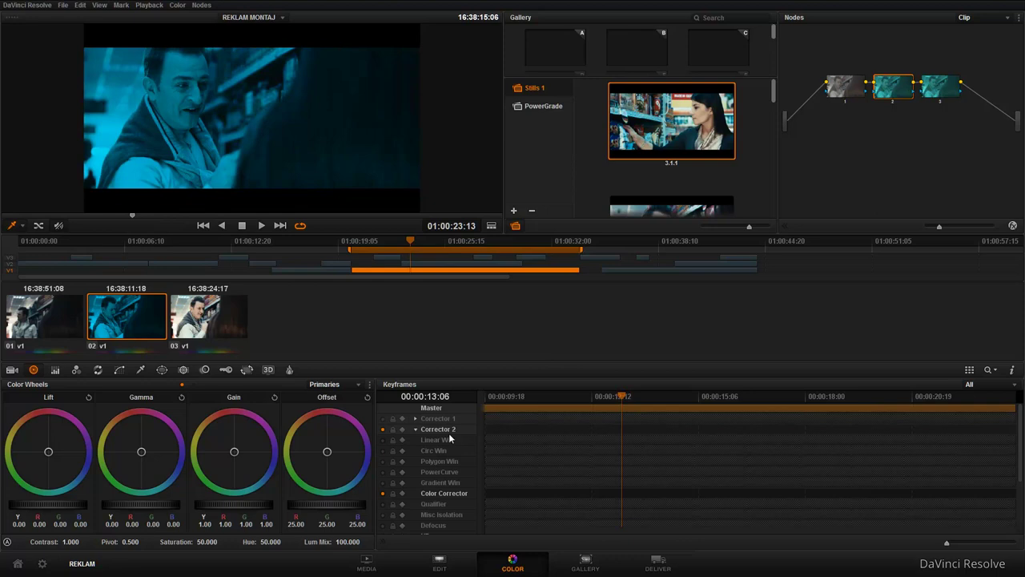
{"action": "left_click", "coordinate": [383, 429]}
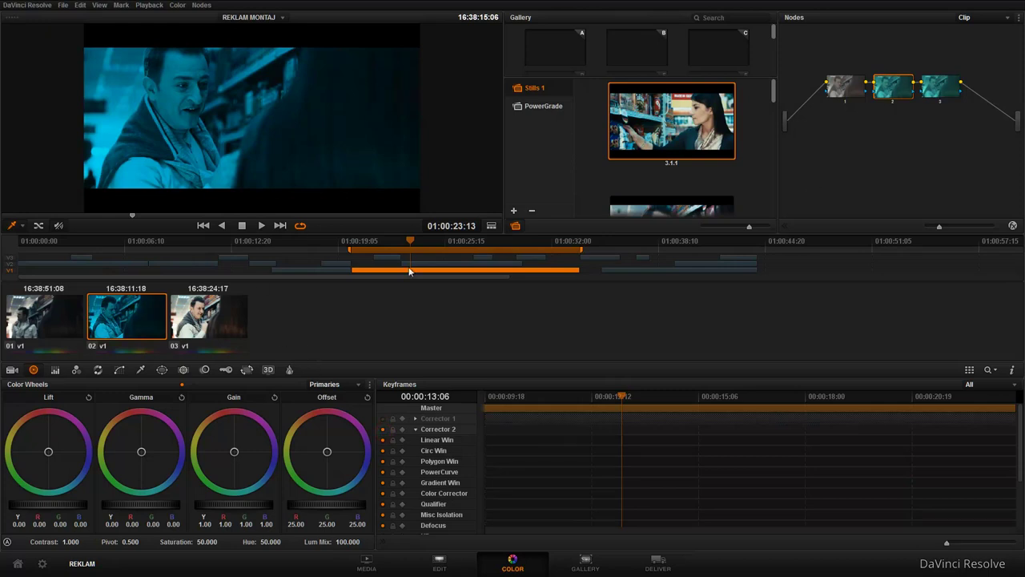
{"action": "left_click", "coordinate": [161, 370]}
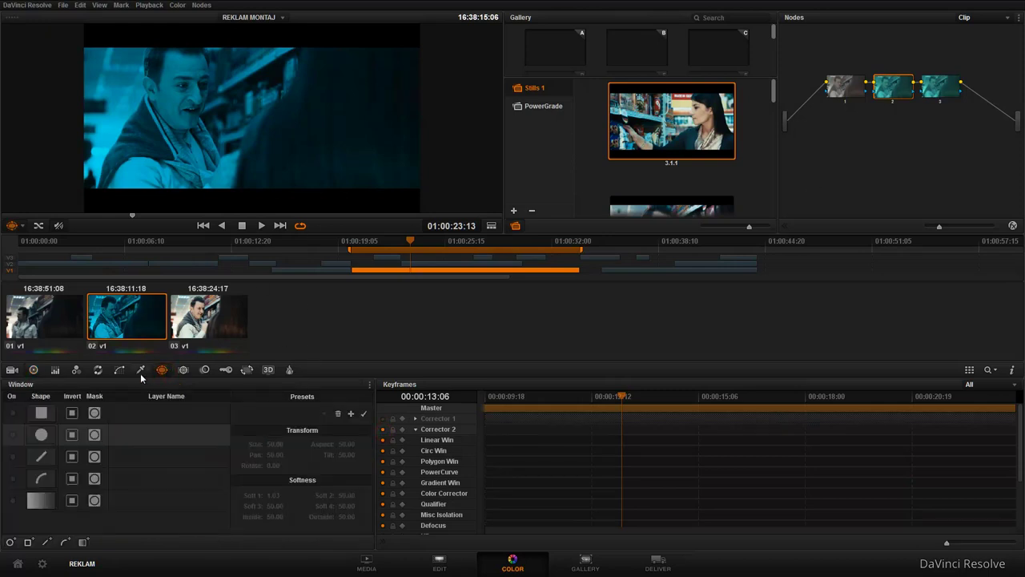
{"action": "left_click", "coordinate": [12, 434]}
{"action": "left_click_drag", "start_coordinate": [253, 118], "coordinate": [156, 102]}
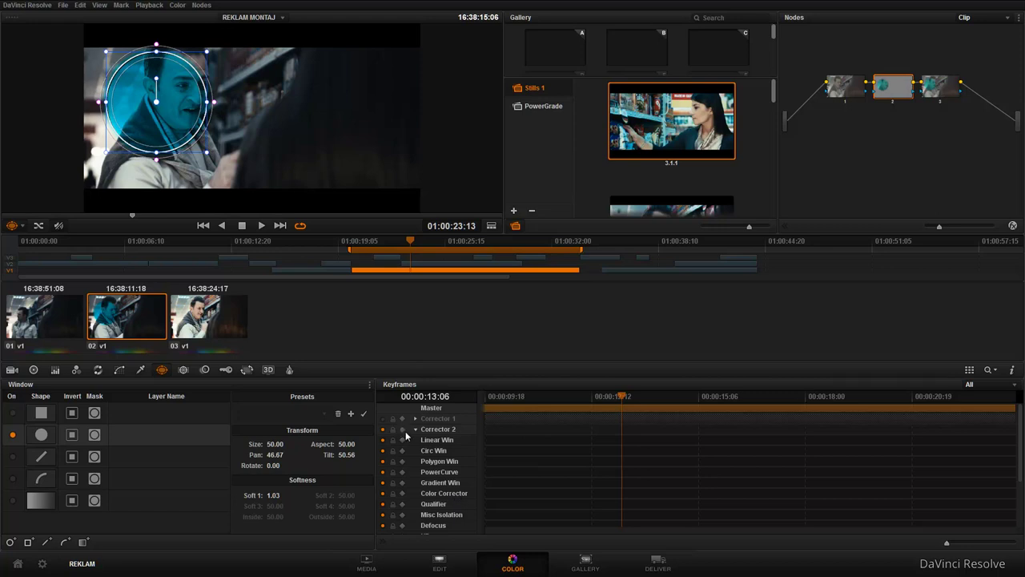
{"action": "left_click", "coordinate": [402, 430]}
{"action": "scroll", "coordinate": [426, 463], "scroll_direction": "down", "scroll_amount": 1}
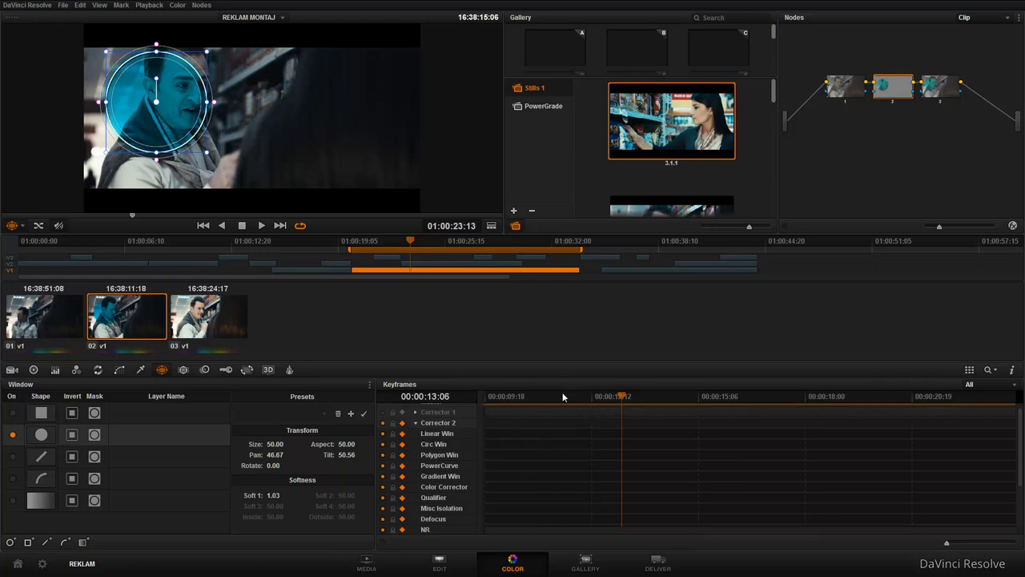
{"action": "left_click_drag", "start_coordinate": [153, 114], "coordinate": [163, 116]}
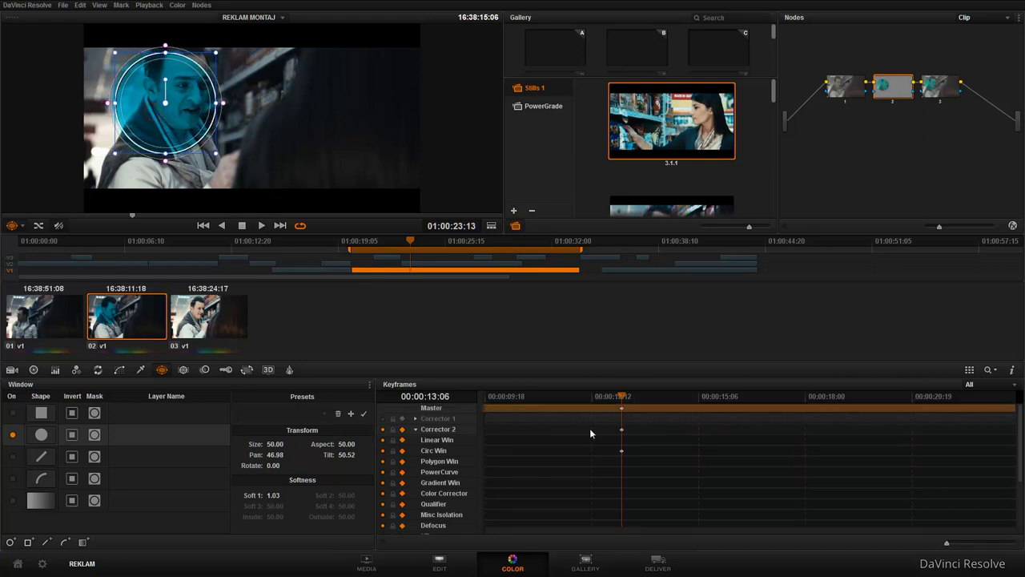
{"action": "left_click", "coordinate": [684, 396]}
{"action": "mouse_move", "coordinate": [165, 102]}
{"action": "left_mouse_down"}
{"action": "mouse_move", "coordinate": [321, 98]}
{"action": "mouse_move", "coordinate": [220, 187]}
{"action": "mouse_move", "coordinate": [114, 149]}
{"action": "left_mouse_up"}
{"action": "left_click", "coordinate": [772, 396]}
{"action": "left_click", "coordinate": [850, 396]}
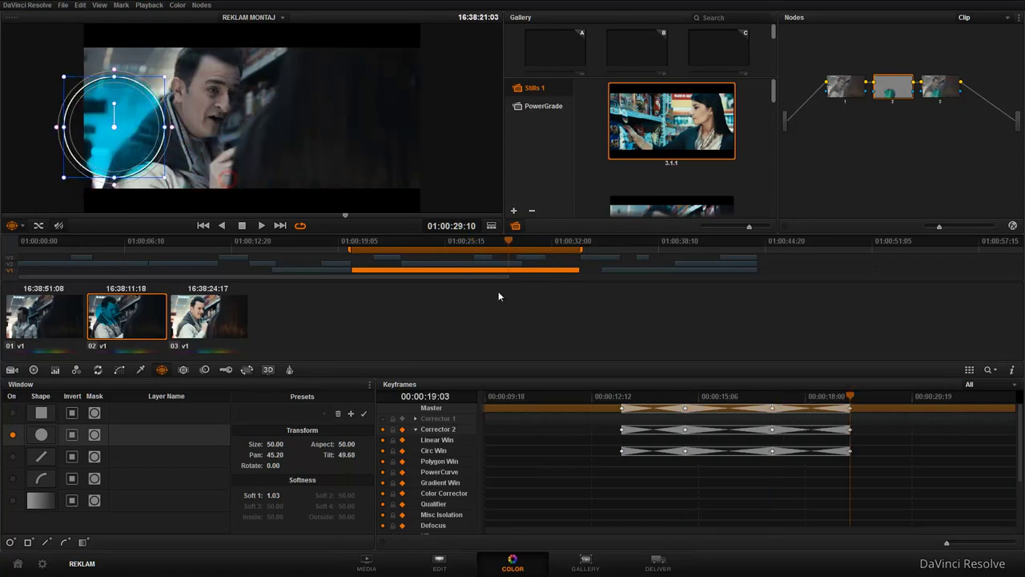
{"action": "left_click_drag", "start_coordinate": [839, 400], "coordinate": [628, 400]}
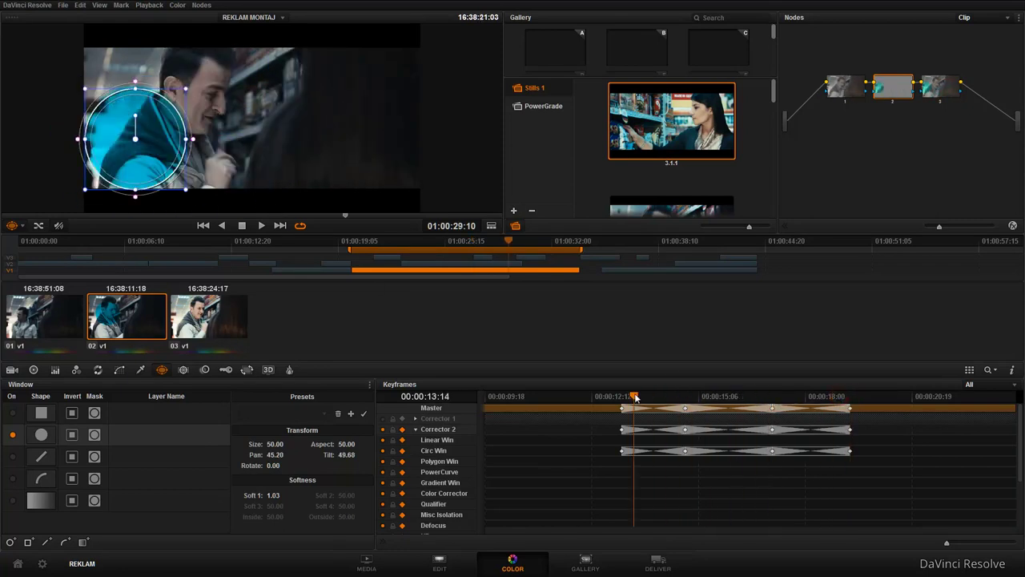
{"action": "key", "text": "space"}
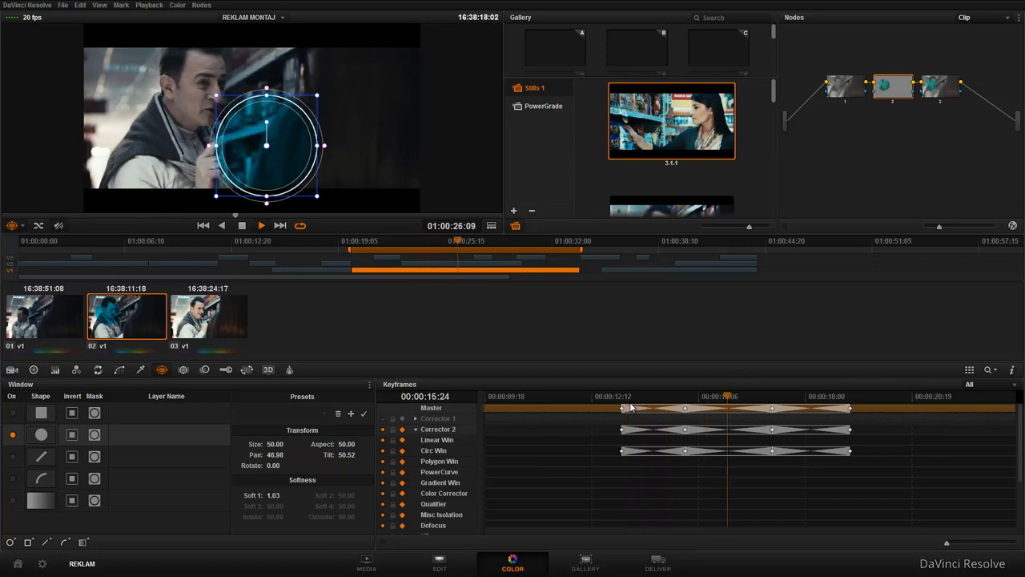
{"action": "left_click_drag", "start_coordinate": [686, 398], "coordinate": [625, 398]}
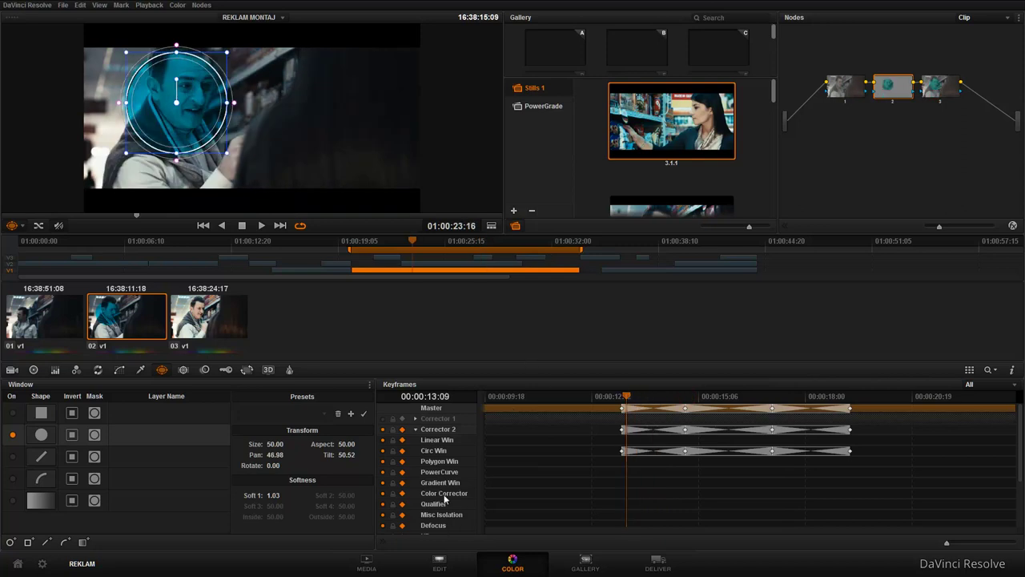
Step: Open and close the OpenFX effects library while scrolling the Keyframes panel
{"action": "scroll", "coordinate": [452, 417], "scroll_direction": "down", "scroll_amount": 3}
{"action": "scroll", "coordinate": [452, 484], "scroll_direction": "up", "scroll_amount": 3}
{"action": "scroll", "coordinate": [454, 485], "scroll_direction": "down", "scroll_amount": 3}
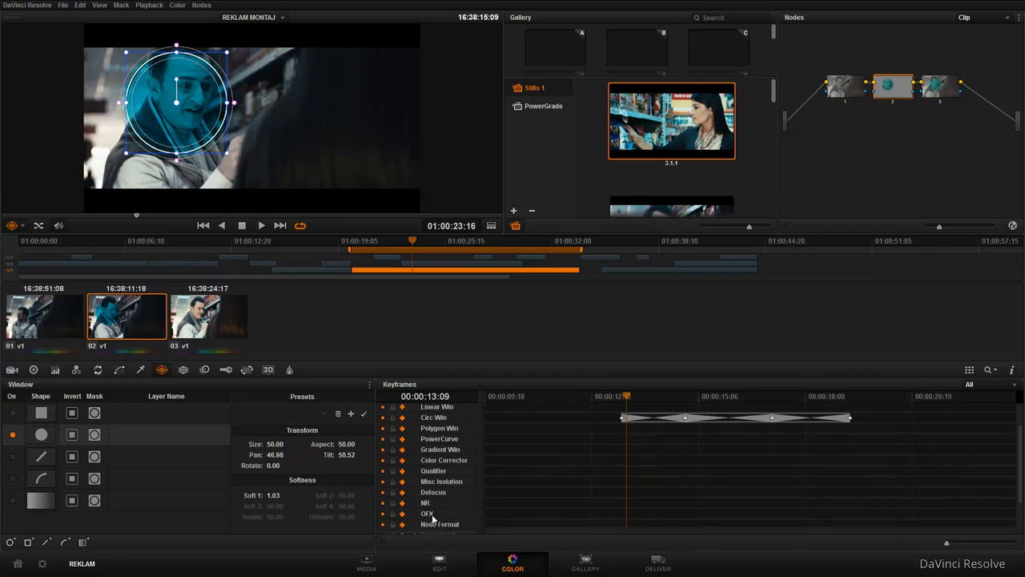
{"action": "left_click", "coordinate": [1013, 227]}
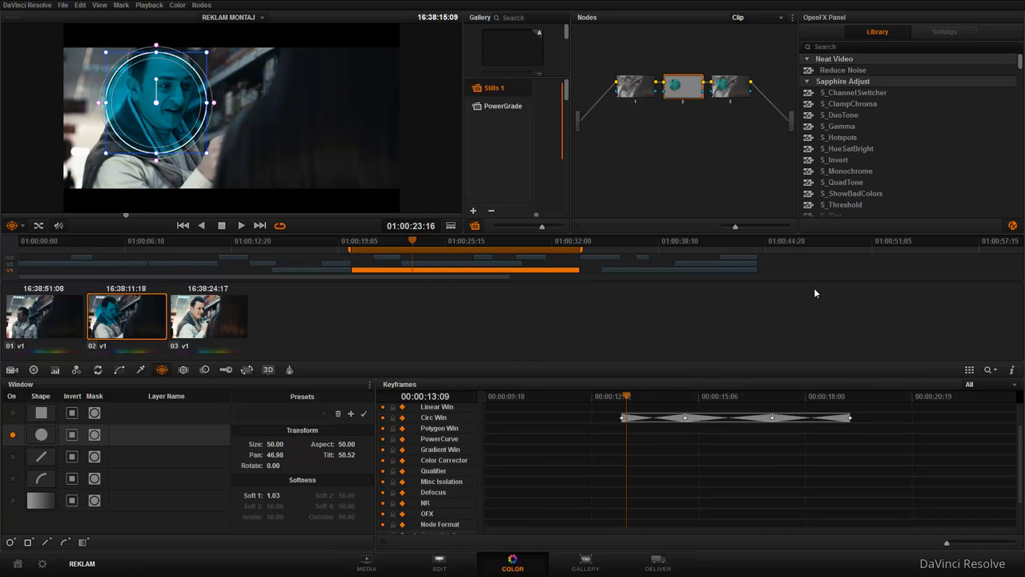
{"action": "scroll", "coordinate": [473, 435], "scroll_direction": "up", "scroll_amount": 1}
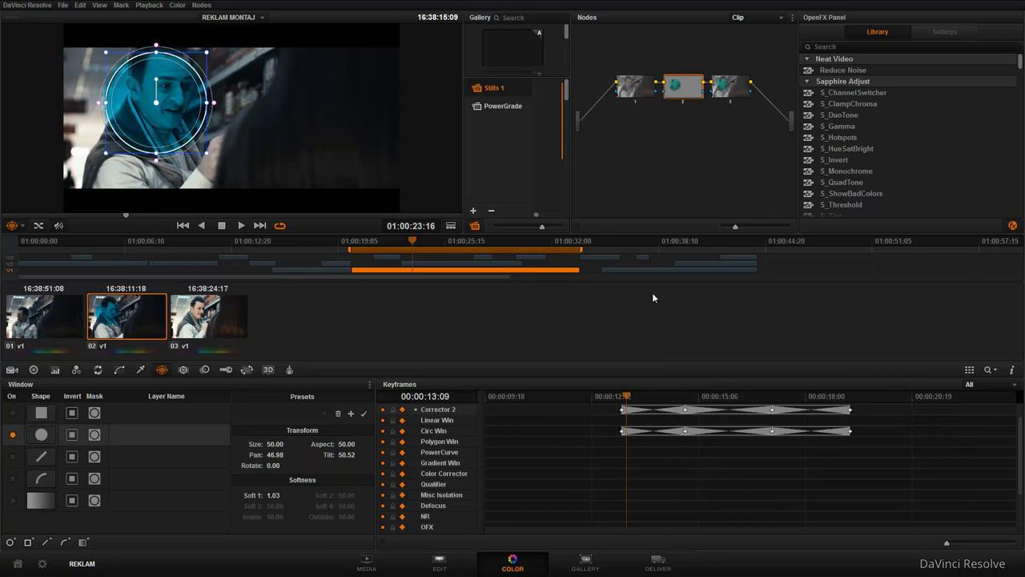
{"action": "left_click", "coordinate": [1012, 226]}
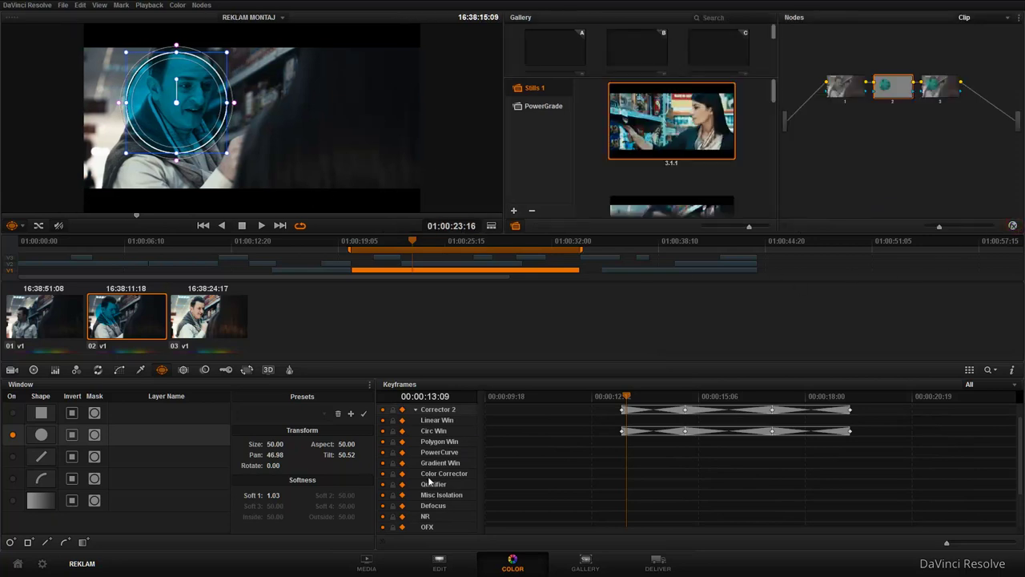
{"action": "scroll", "coordinate": [433, 481], "scroll_direction": "down", "scroll_amount": 1}
{"action": "scroll", "coordinate": [449, 483], "scroll_direction": "down", "scroll_amount": 1}
{"action": "scroll", "coordinate": [451, 483], "scroll_direction": "up", "scroll_amount": 2}
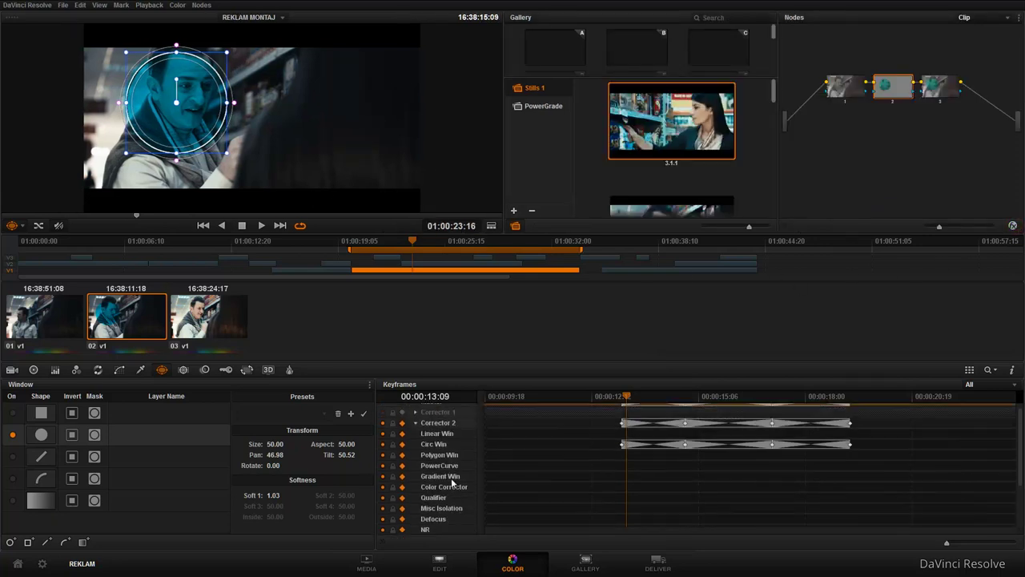
{"action": "scroll", "coordinate": [451, 483], "scroll_direction": "up", "scroll_amount": 2}
Step: Inspect Corrector 1's tracks, then enable the Sizing track for keyframing
{"action": "left_click", "coordinate": [416, 419]}
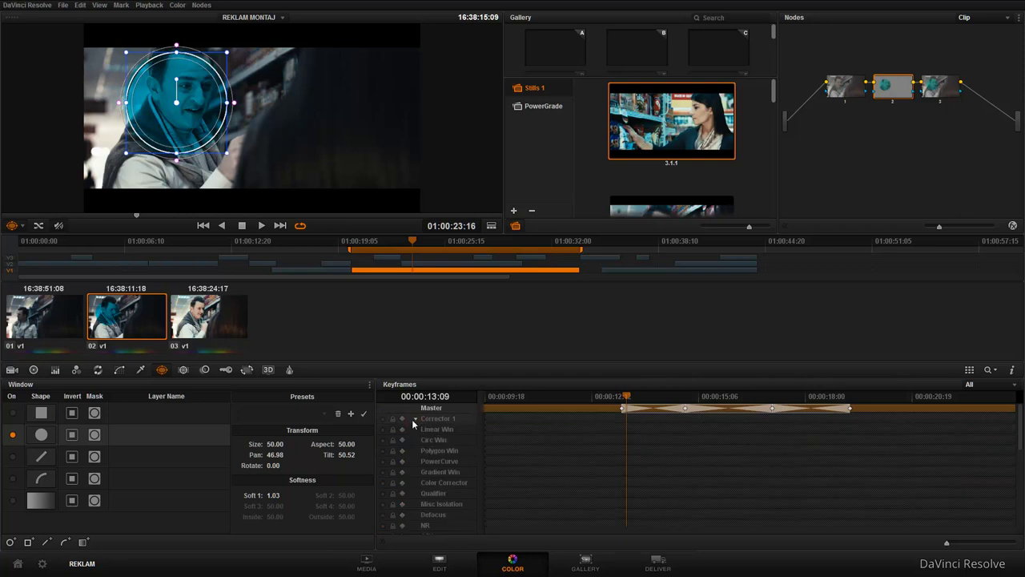
{"action": "left_click", "coordinate": [416, 419]}
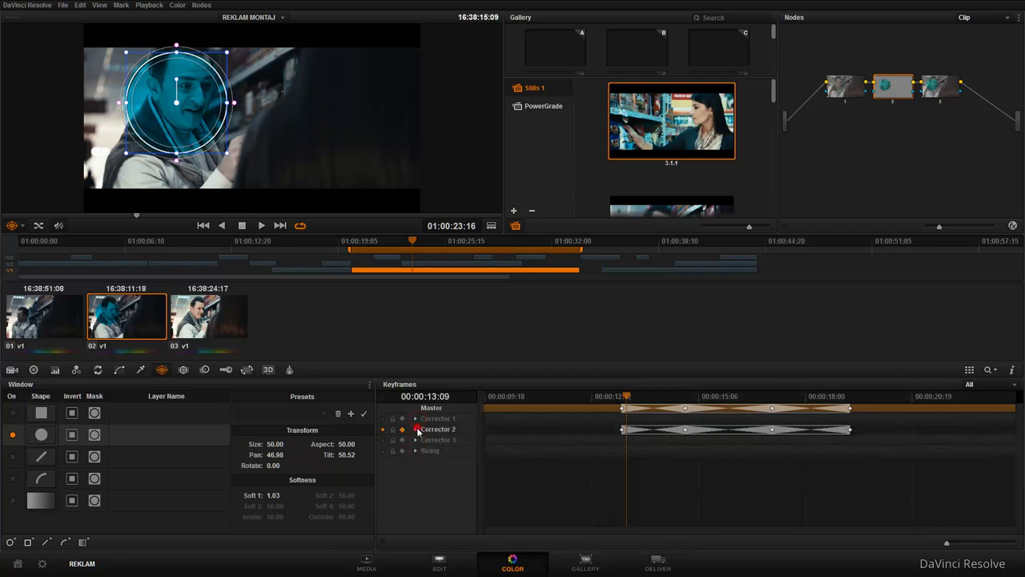
{"action": "left_click", "coordinate": [383, 451]}
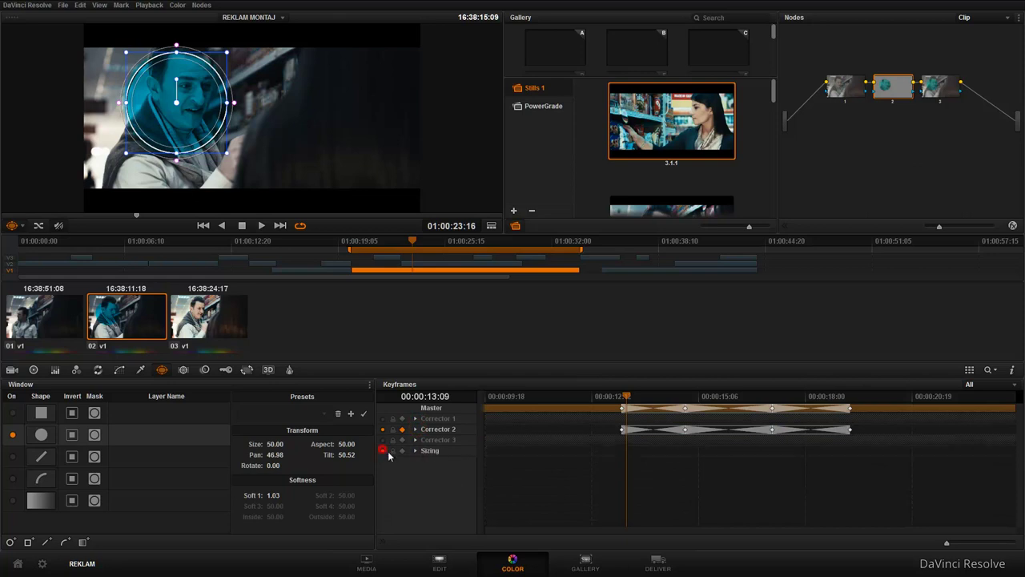
{"action": "left_click", "coordinate": [430, 451]}
{"action": "left_click", "coordinate": [625, 396]}
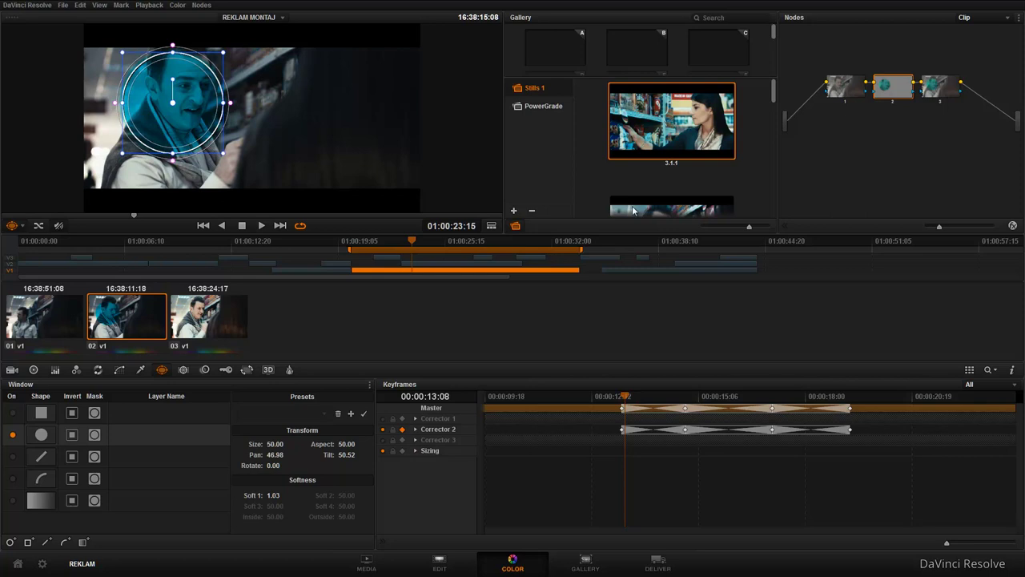
{"action": "left_click", "coordinate": [204, 370]}
Step: Enable Sizing auto keyframing, zoom to 1.164 at 14:22 and pan to 81 at 15:23
{"action": "left_click", "coordinate": [247, 370]}
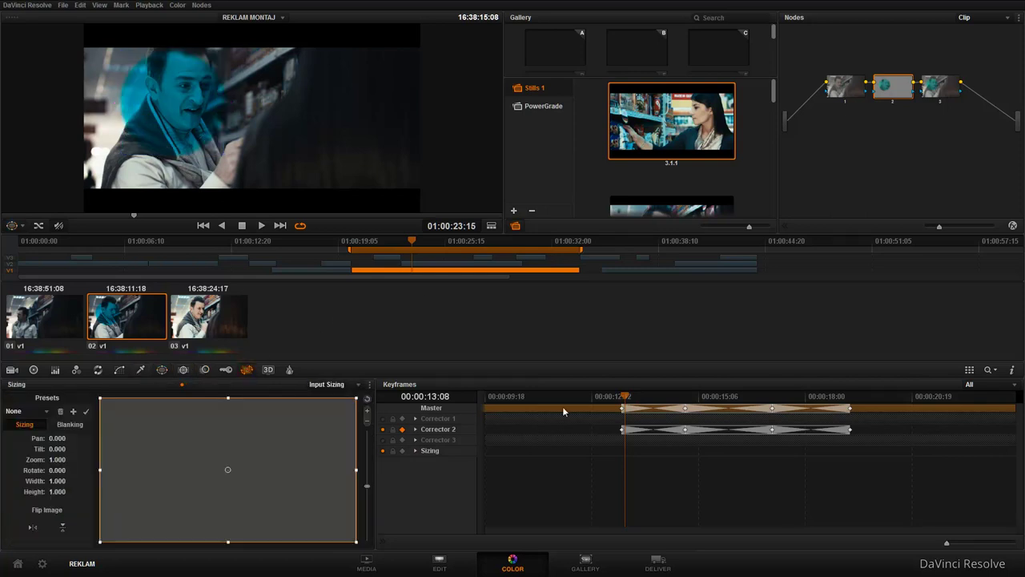
{"action": "left_click", "coordinate": [402, 450]}
{"action": "left_click_drag", "start_coordinate": [624, 396], "coordinate": [686, 401]}
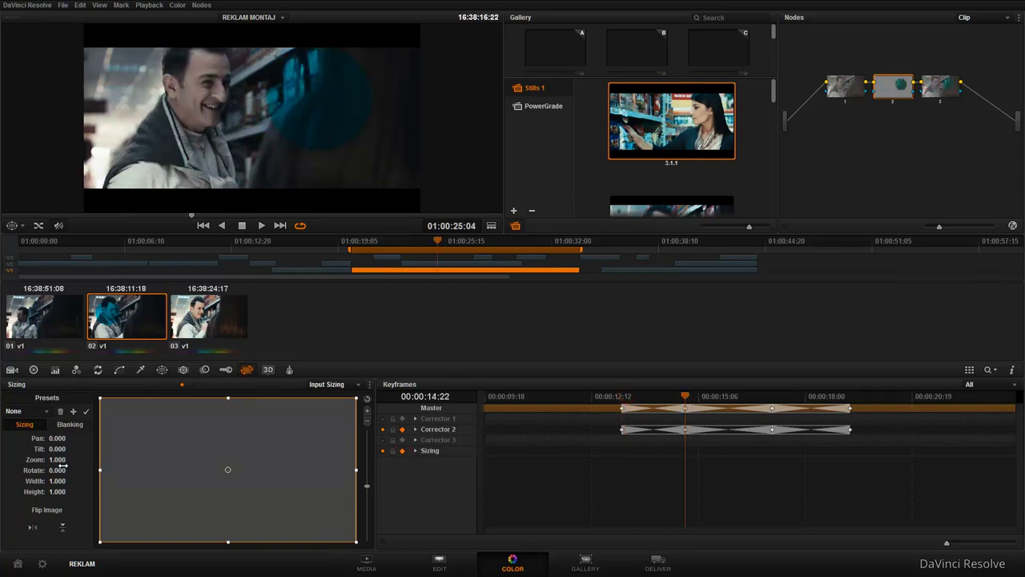
{"action": "left_click_drag", "start_coordinate": [58, 459], "coordinate": [103, 458]}
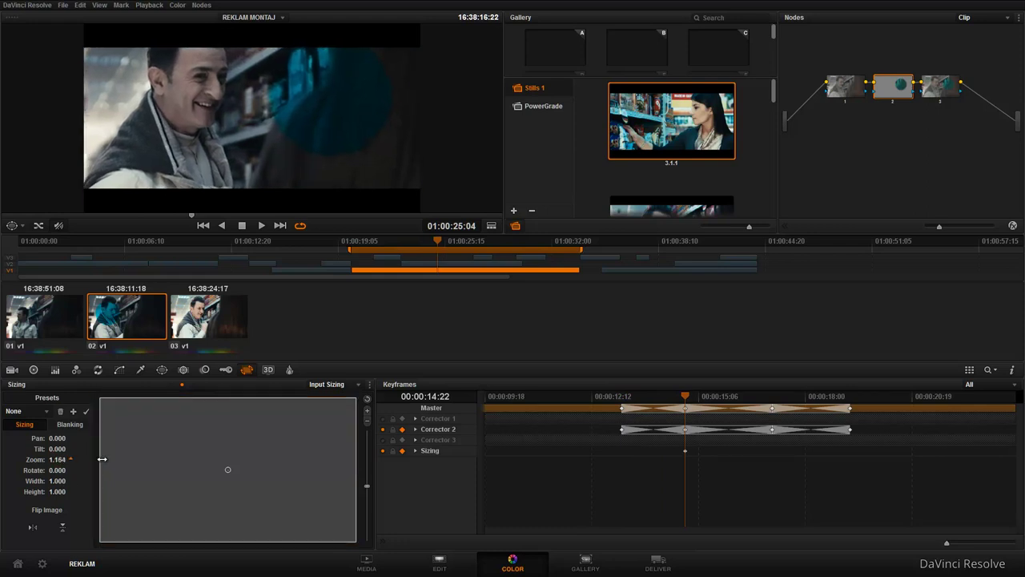
{"action": "left_click", "coordinate": [726, 397]}
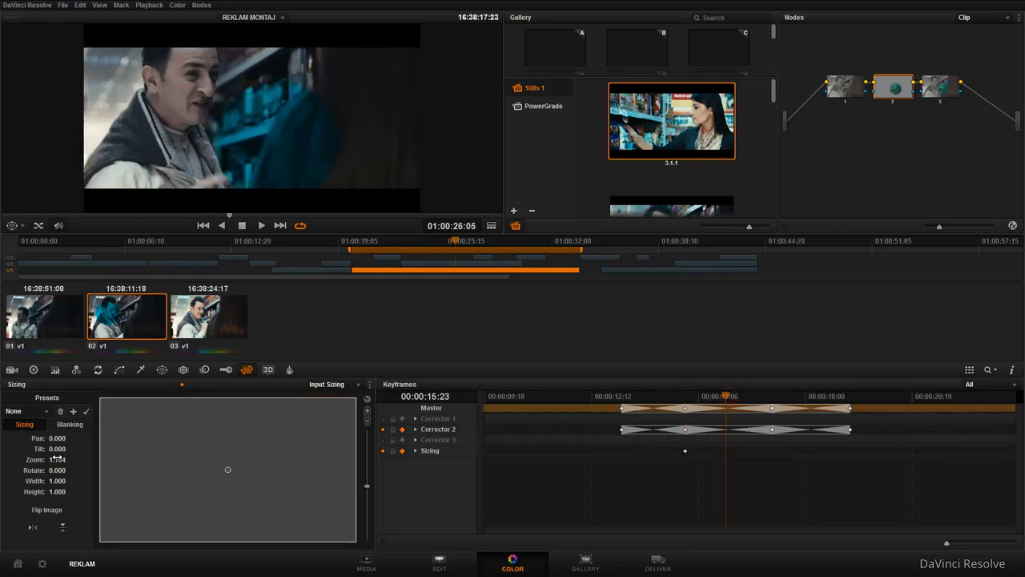
{"action": "type", "text": "0.500"}
{"action": "left_click_drag", "start_coordinate": [69, 437], "coordinate": [240, 455]}
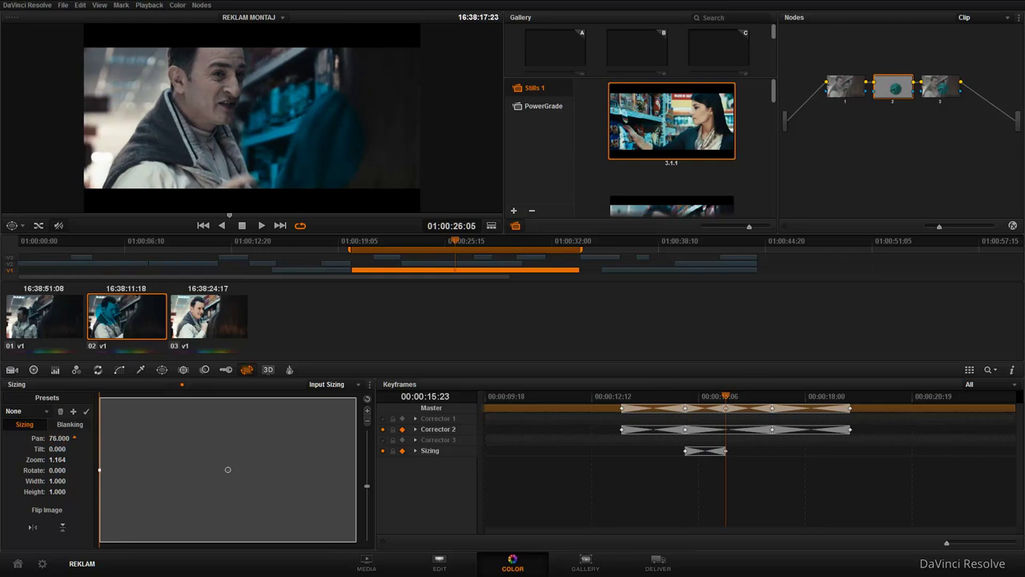
Step: Zoom to 1.224 and tilt to -48.5 at 17:08, pan to 199.5 at 18:22, then preview
{"action": "left_click_drag", "start_coordinate": [726, 397], "coordinate": [780, 396]}
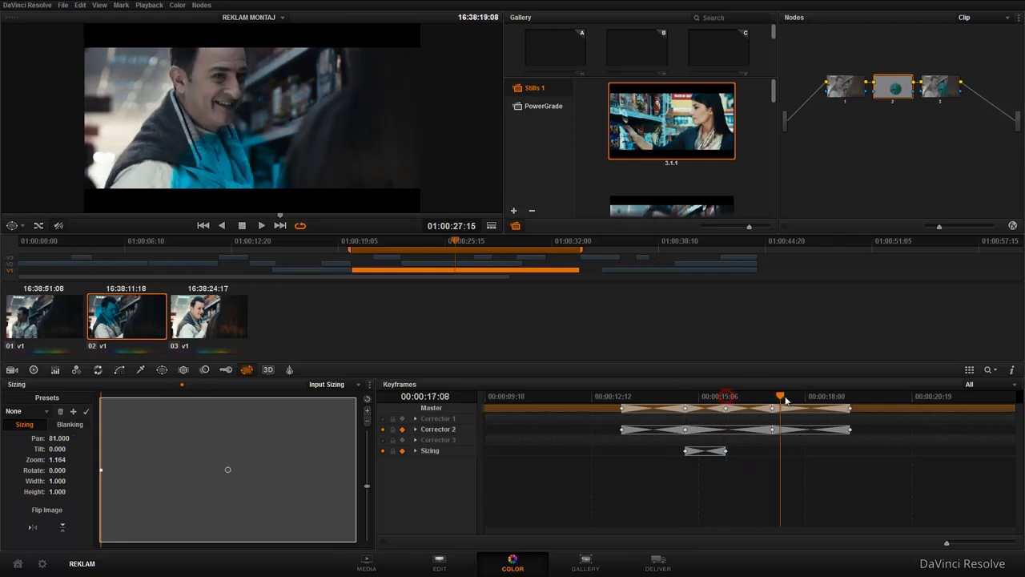
{"action": "mouse_move", "coordinate": [56, 460]}
{"action": "left_mouse_down"}
{"action": "mouse_move", "coordinate": [55, 451]}
{"action": "mouse_move", "coordinate": [6, 453]}
{"action": "left_mouse_up"}
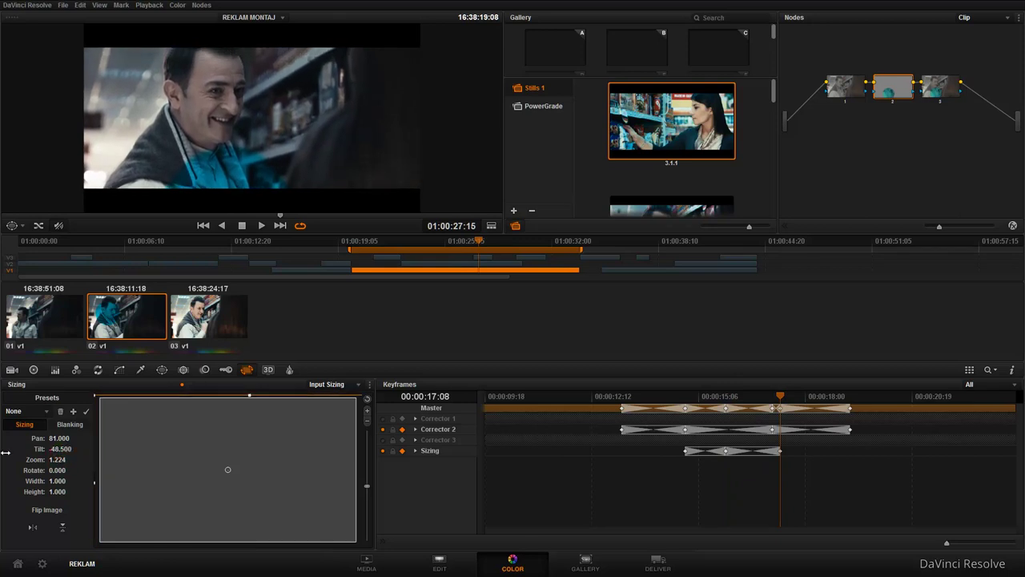
{"action": "left_click_drag", "start_coordinate": [66, 438], "coordinate": [8, 439]}
{"action": "left_click_drag", "start_coordinate": [781, 395], "coordinate": [841, 395]}
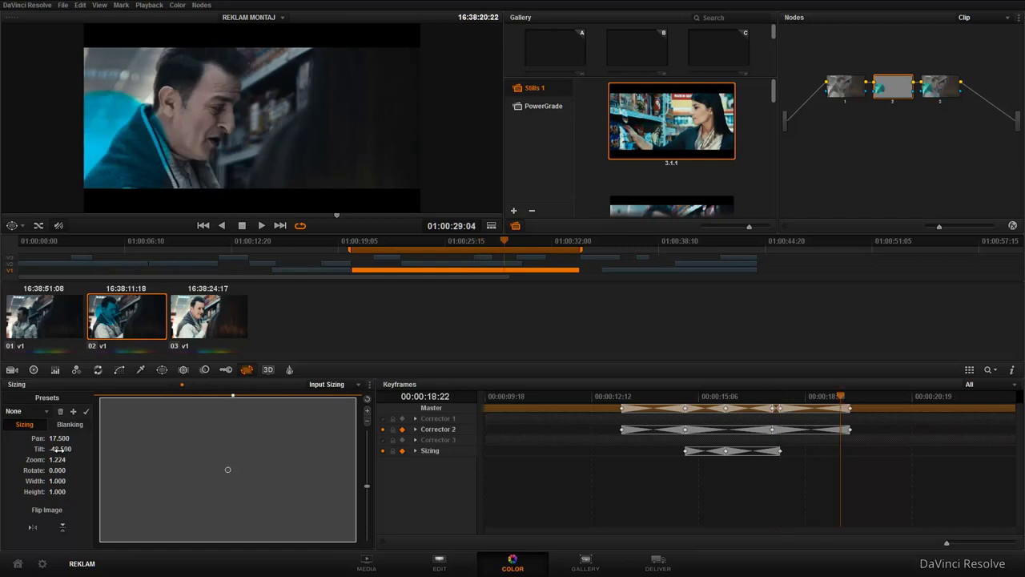
{"action": "left_click_drag", "start_coordinate": [61, 439], "coordinate": [571, 439]}
{"action": "left_click_drag", "start_coordinate": [768, 397], "coordinate": [683, 397]}
{"action": "key", "text": "space"}
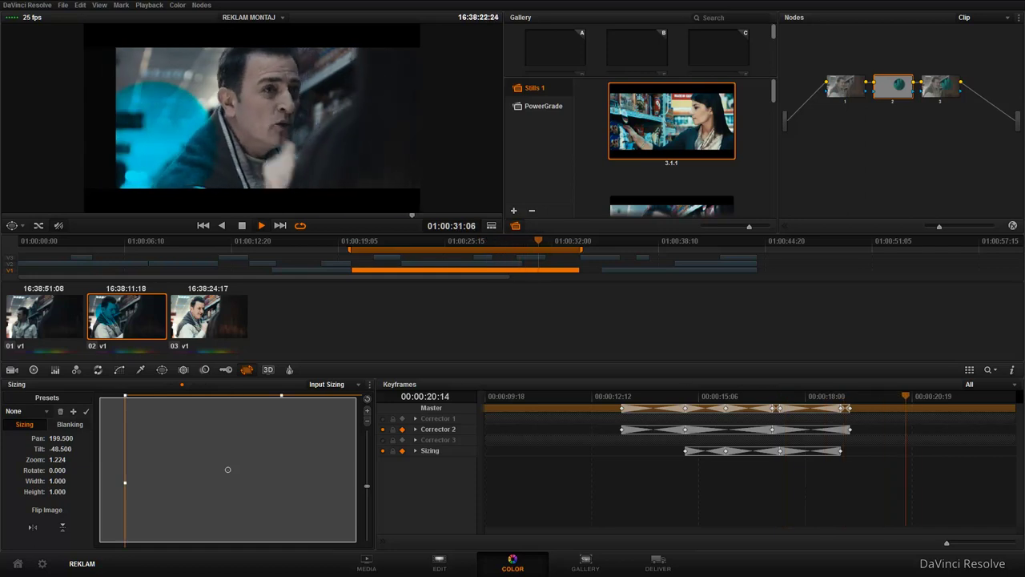
{"action": "key", "text": "space"}
{"action": "left_click_drag", "start_coordinate": [747, 395], "coordinate": [679, 399]}
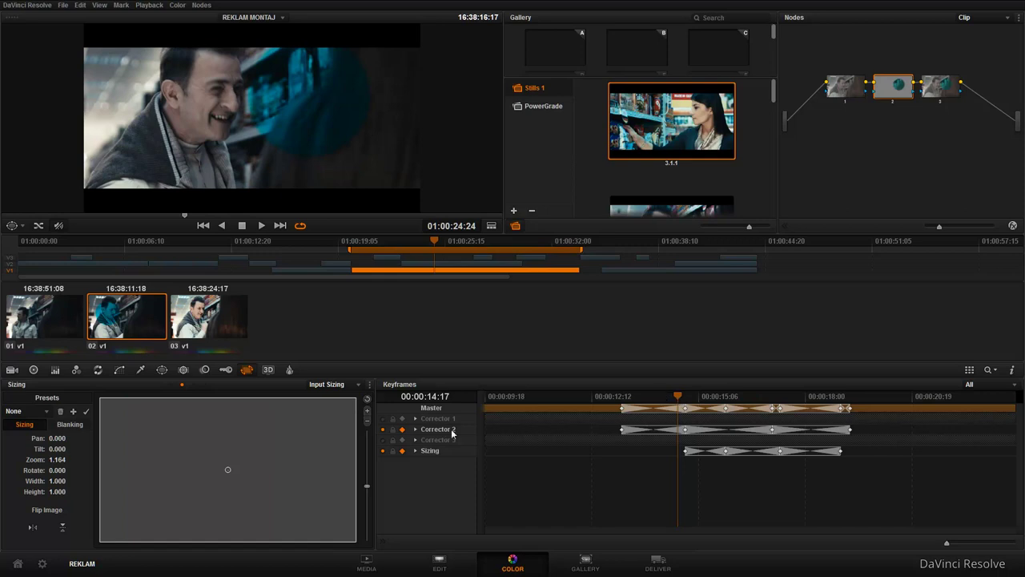
Step: Delete all keyframes from the clip using the Mark menu
{"action": "left_click", "coordinate": [121, 4]}
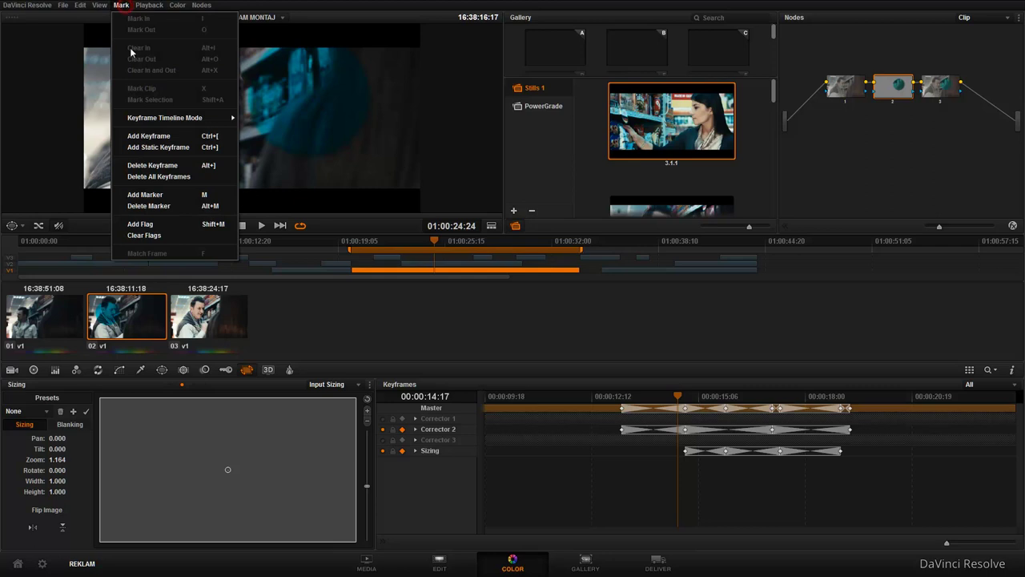
{"action": "mouse_move", "coordinate": [183, 120]}
{"action": "left_click", "coordinate": [170, 178]}
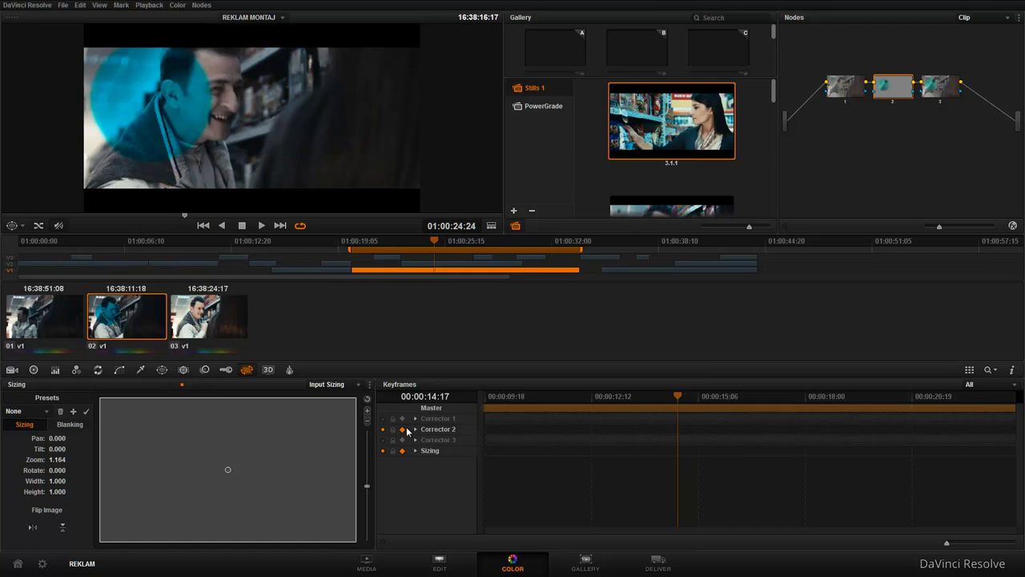
Step: Show only colour keyframes, enable Corrector 1 and 3, and turn off Sizing keyframe recording
{"action": "left_click", "coordinate": [149, 5]}
{"action": "mouse_move", "coordinate": [121, 5]}
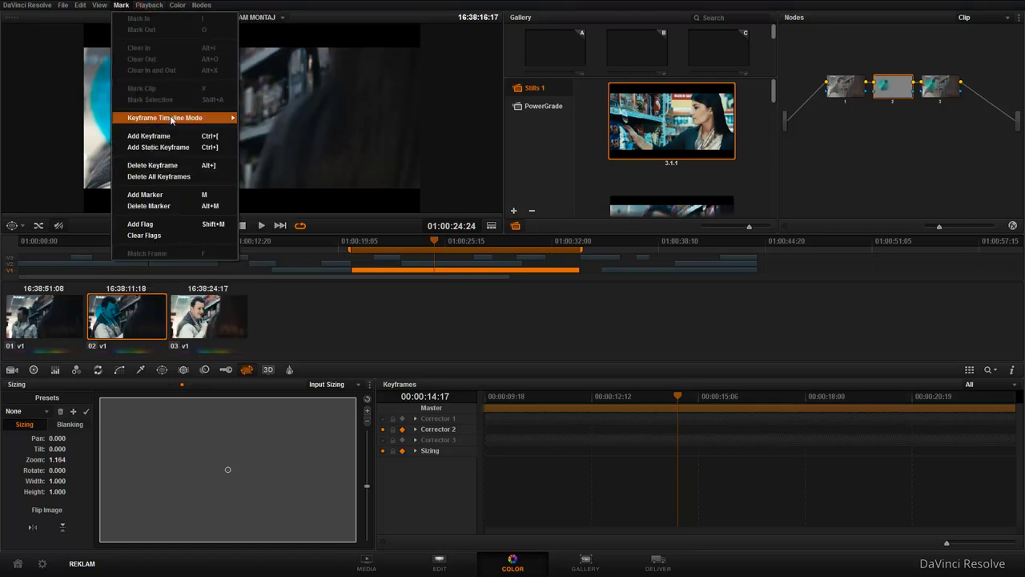
{"action": "left_click", "coordinate": [262, 130]}
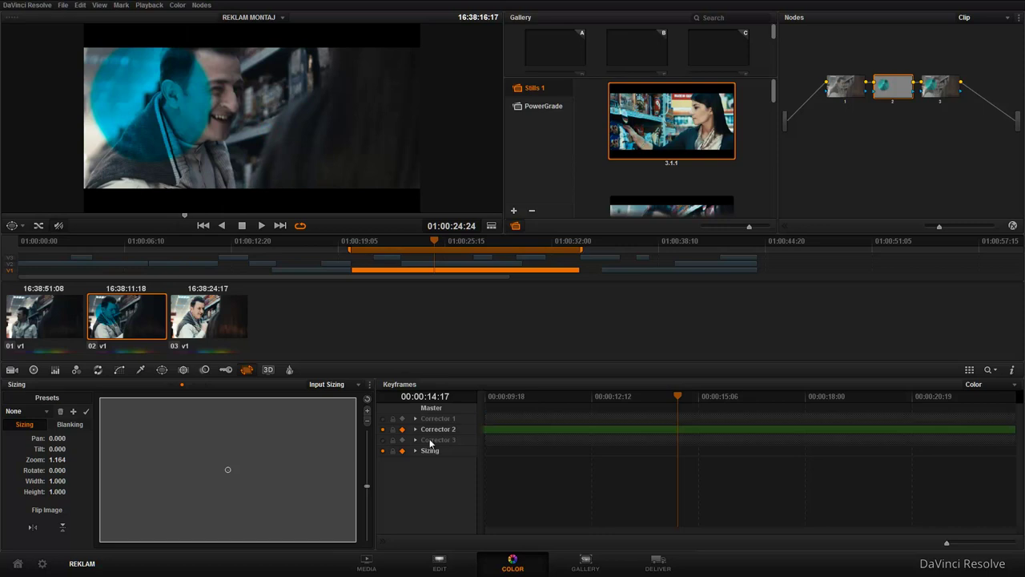
{"action": "left_click", "coordinate": [382, 418]}
{"action": "left_click", "coordinate": [383, 440]}
{"action": "left_click", "coordinate": [402, 453]}
{"action": "left_click", "coordinate": [443, 418]}
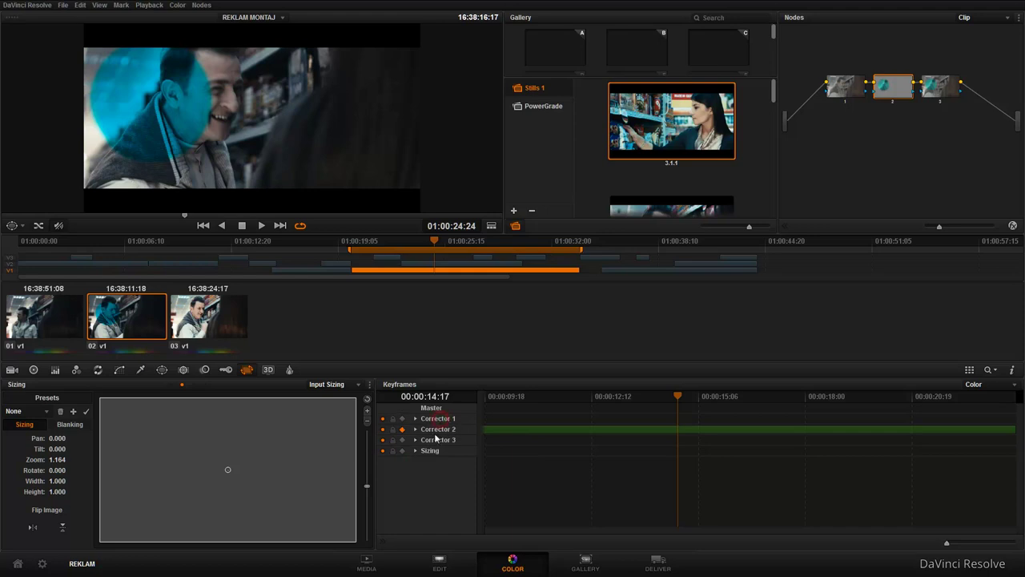
Step: Show sizing-only keyframes, then set Keyframe Timeline Mode to All tracks
{"action": "left_click", "coordinate": [149, 4]}
{"action": "mouse_move", "coordinate": [126, 8]}
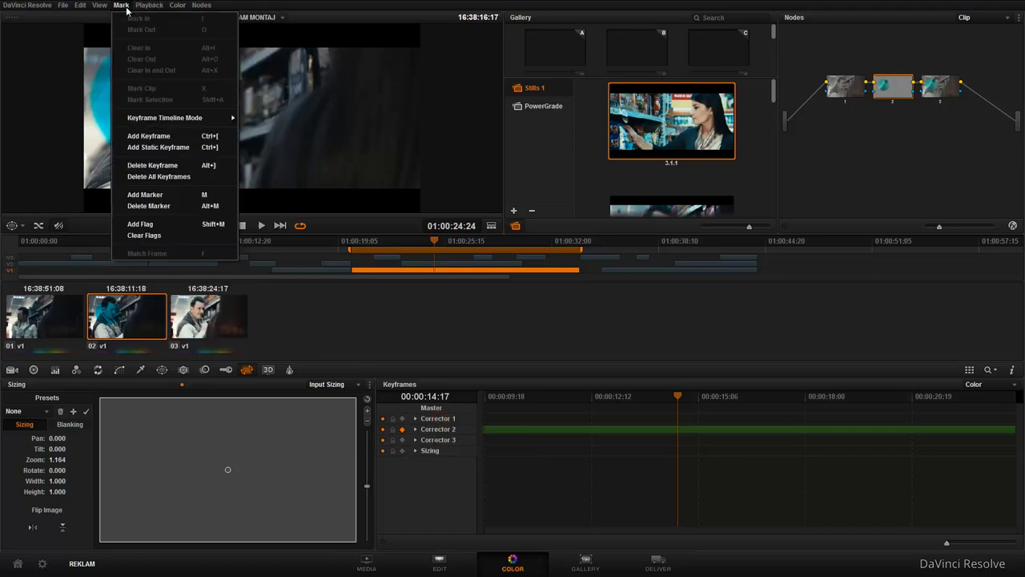
{"action": "mouse_move", "coordinate": [178, 120]}
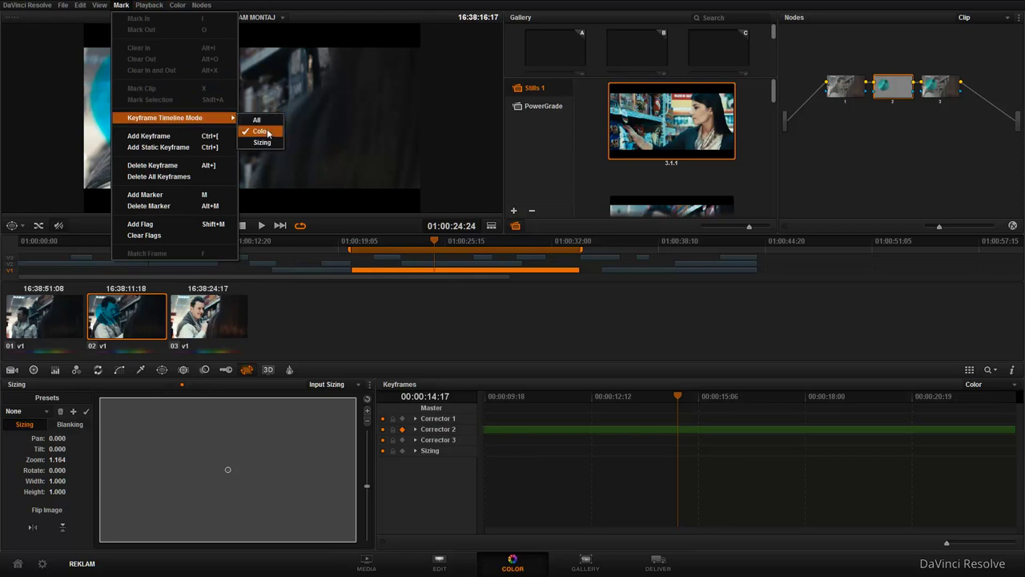
{"action": "left_click", "coordinate": [264, 142]}
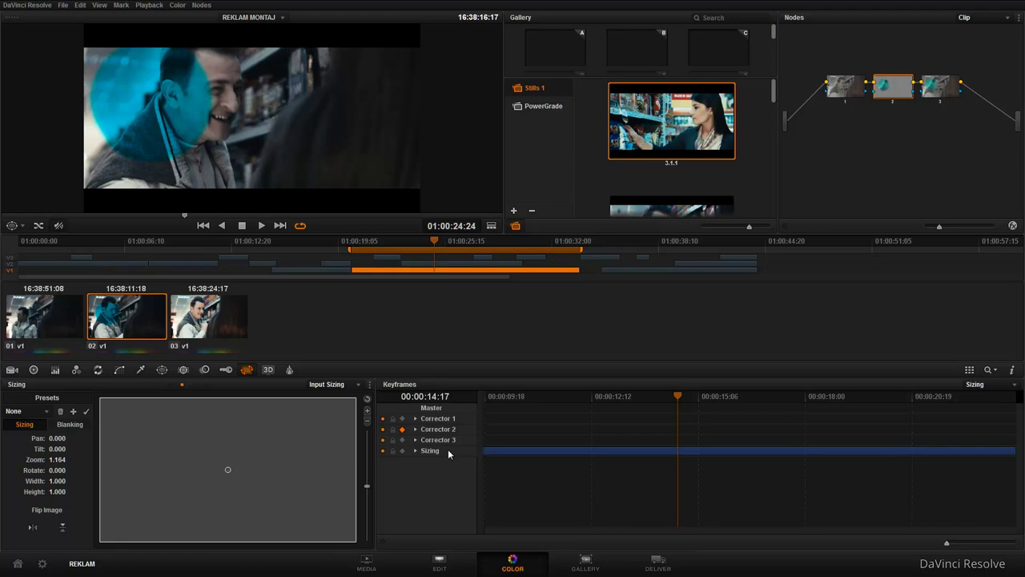
{"action": "left_click", "coordinate": [127, 8]}
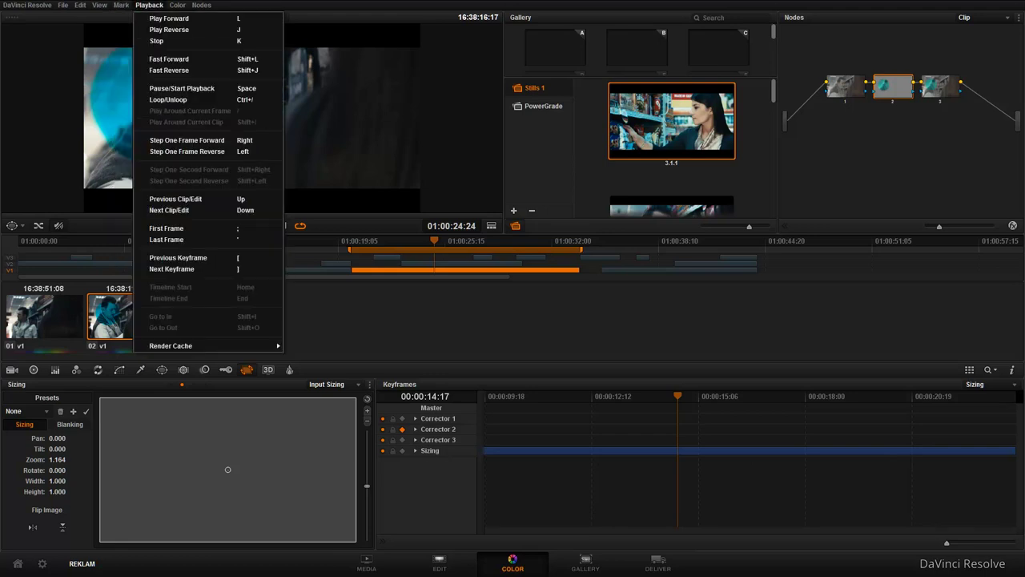
{"action": "left_click", "coordinate": [119, 6]}
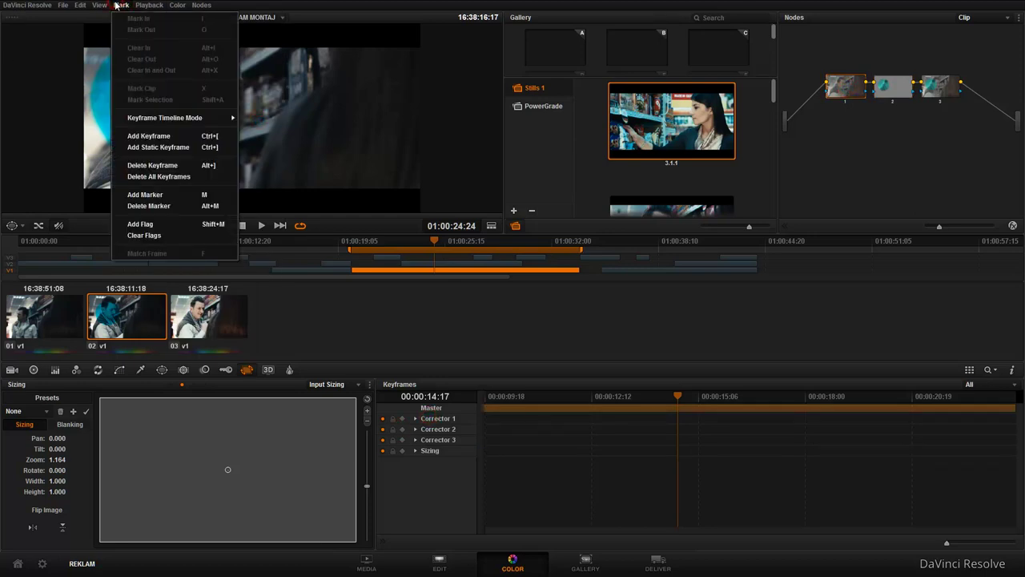
{"action": "mouse_move", "coordinate": [192, 118]}
{"action": "left_click", "coordinate": [252, 121]}
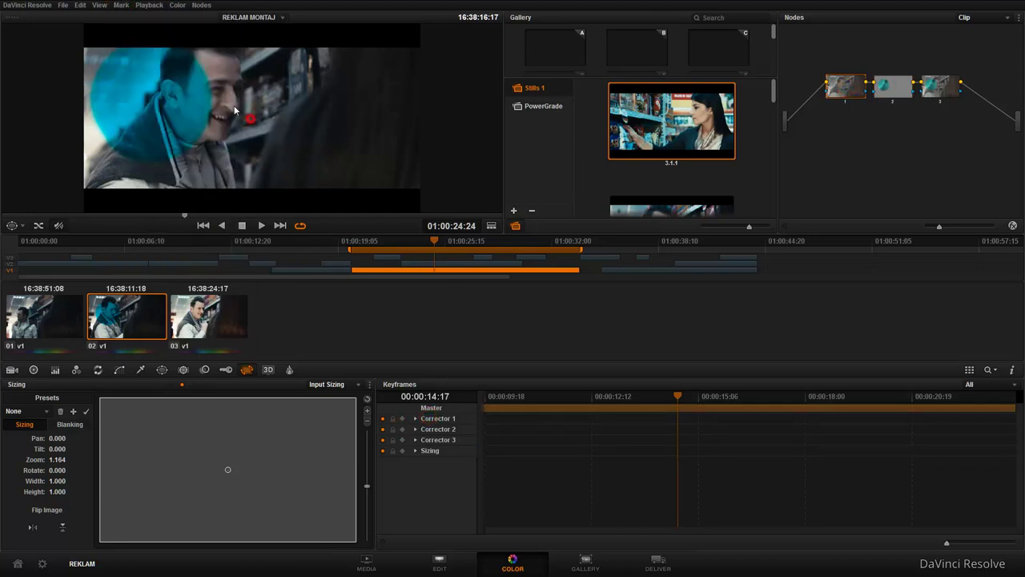
{"action": "left_click", "coordinate": [665, 406]}
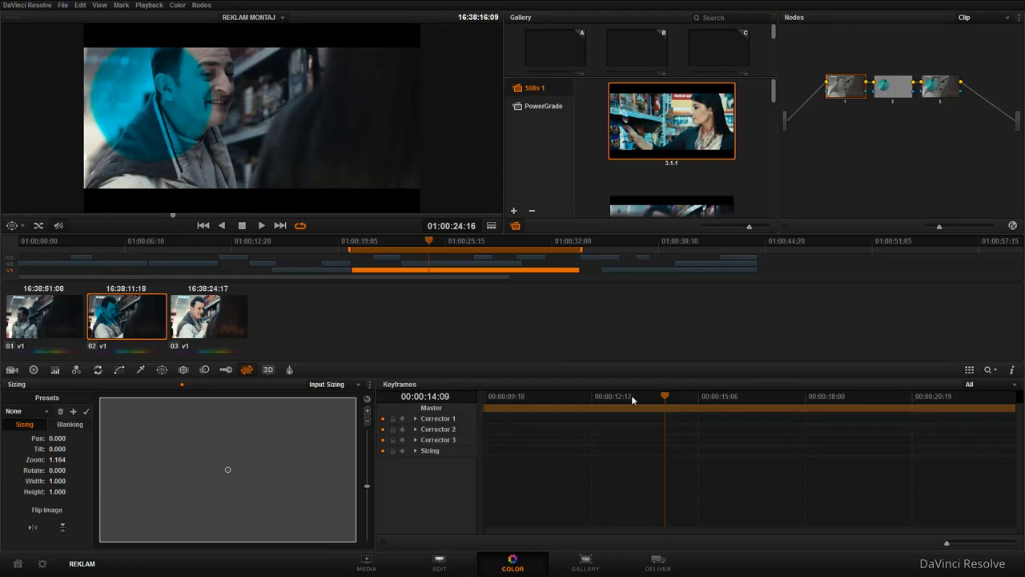
Step: Add dynamic keyframes at 00:00:12:22 and 00:00:18:22 from the keyframe ruler's right-click menu
{"action": "left_click", "coordinate": [608, 413]}
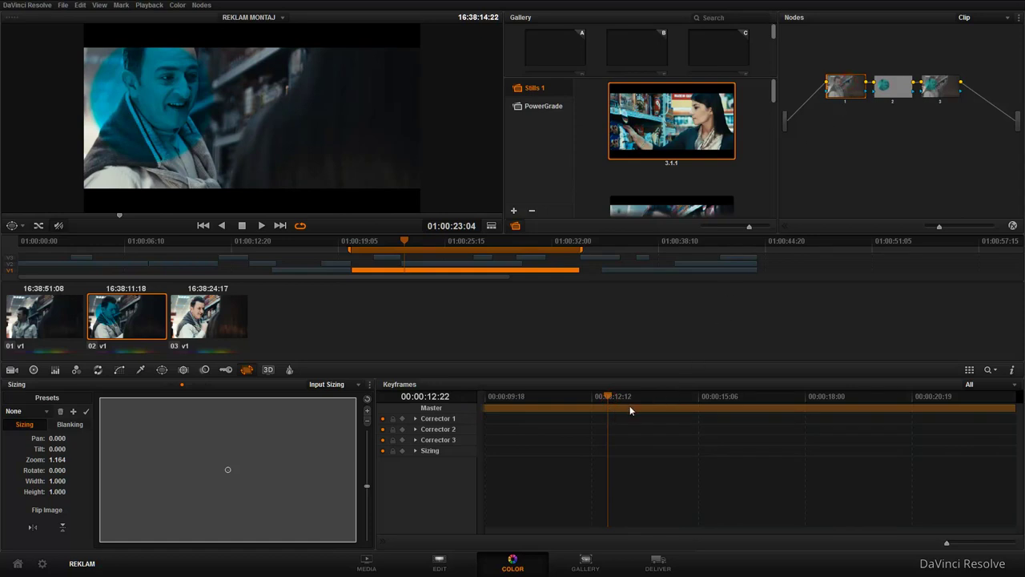
{"action": "right_click", "coordinate": [608, 410]}
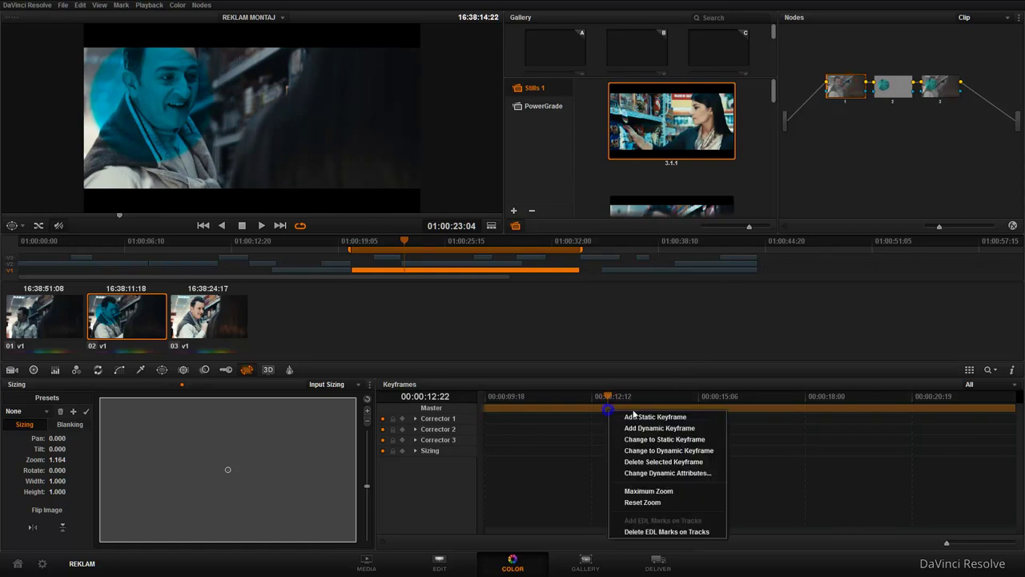
{"action": "left_click", "coordinate": [689, 429]}
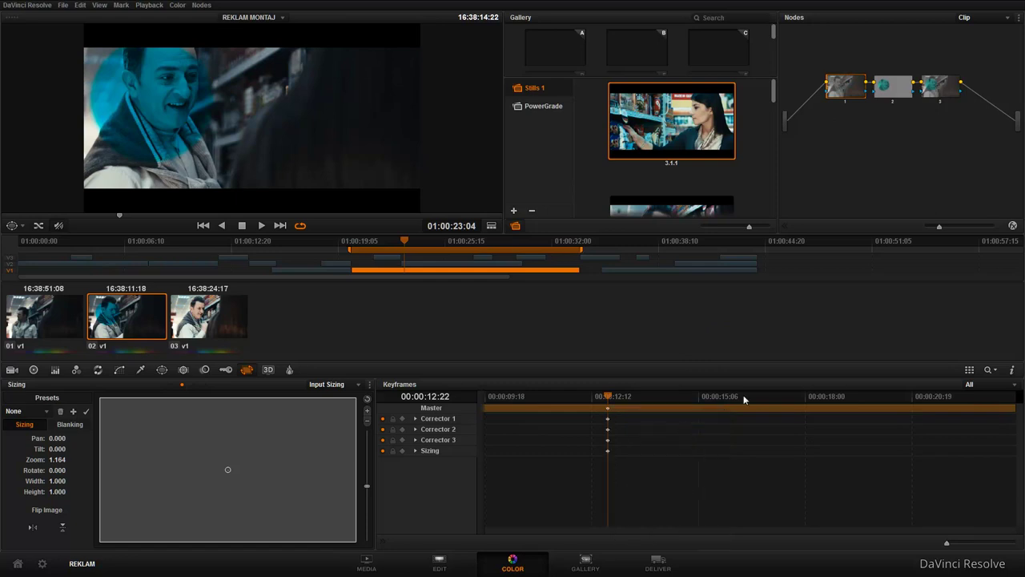
{"action": "left_click", "coordinate": [841, 397]}
{"action": "right_click", "coordinate": [842, 407]}
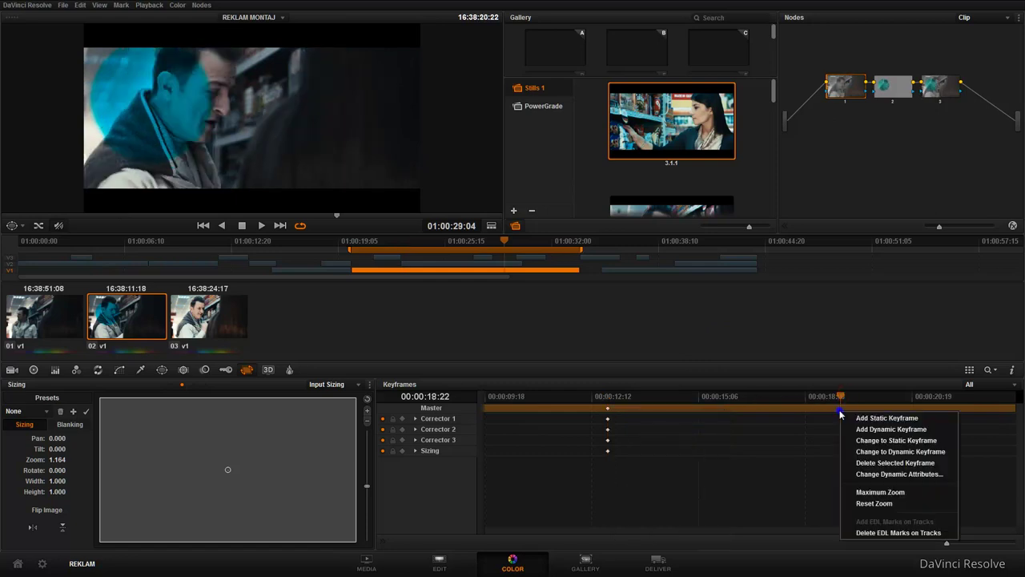
{"action": "left_click", "coordinate": [889, 429]}
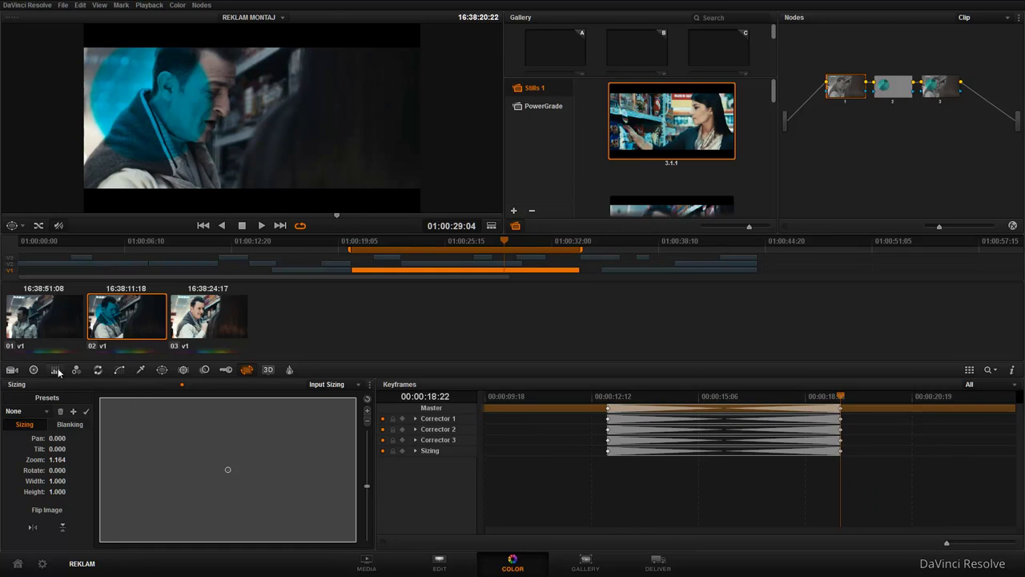
{"action": "left_click", "coordinate": [57, 371]}
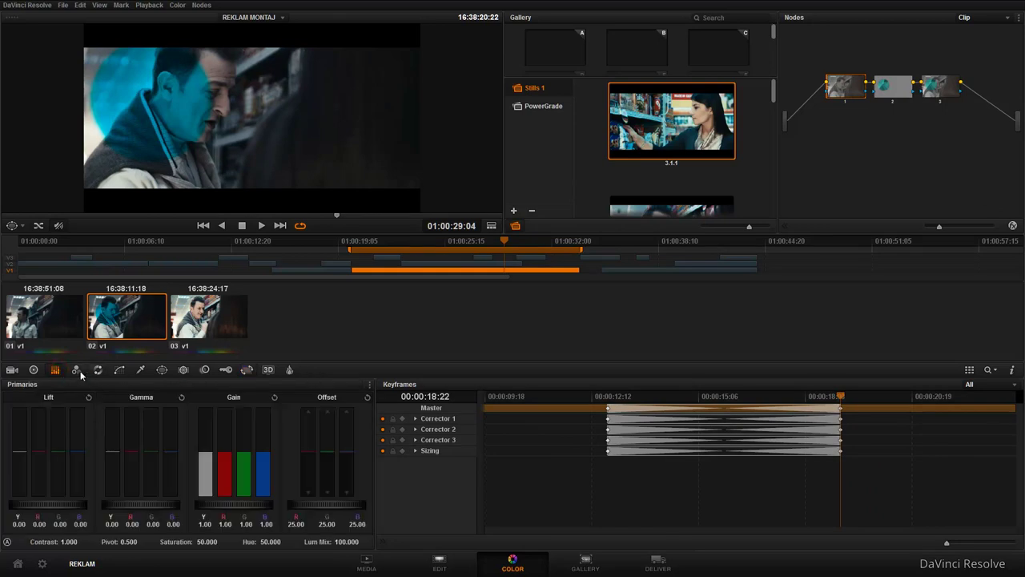
Step: In RGB Mixer, set Red Output R to -2.00 at 18:22 and 2.00 at 12:22, then preview
{"action": "left_click", "coordinate": [76, 369]}
{"action": "left_click_drag", "start_coordinate": [32, 435], "coordinate": [44, 519]}
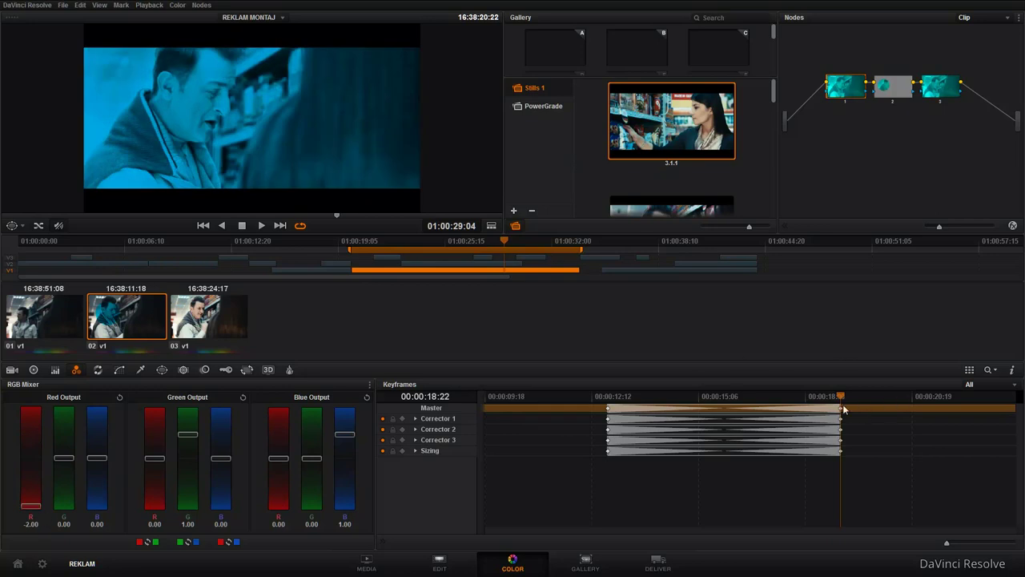
{"action": "left_click", "coordinate": [609, 399]}
{"action": "left_click_drag", "start_coordinate": [609, 400], "coordinate": [610, 401]}
{"action": "left_click_drag", "start_coordinate": [39, 435], "coordinate": [36, 409]}
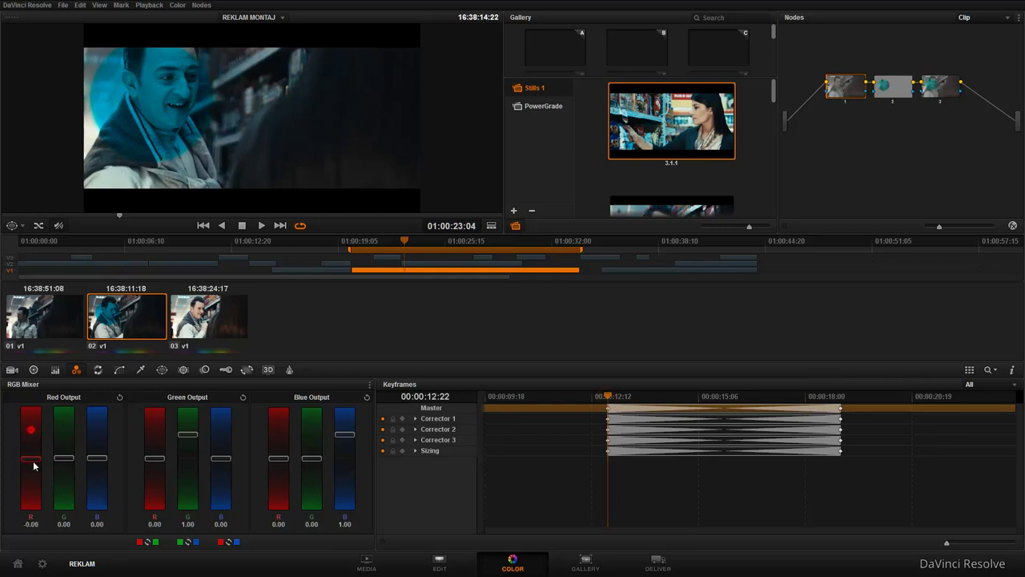
{"action": "key", "text": "space"}
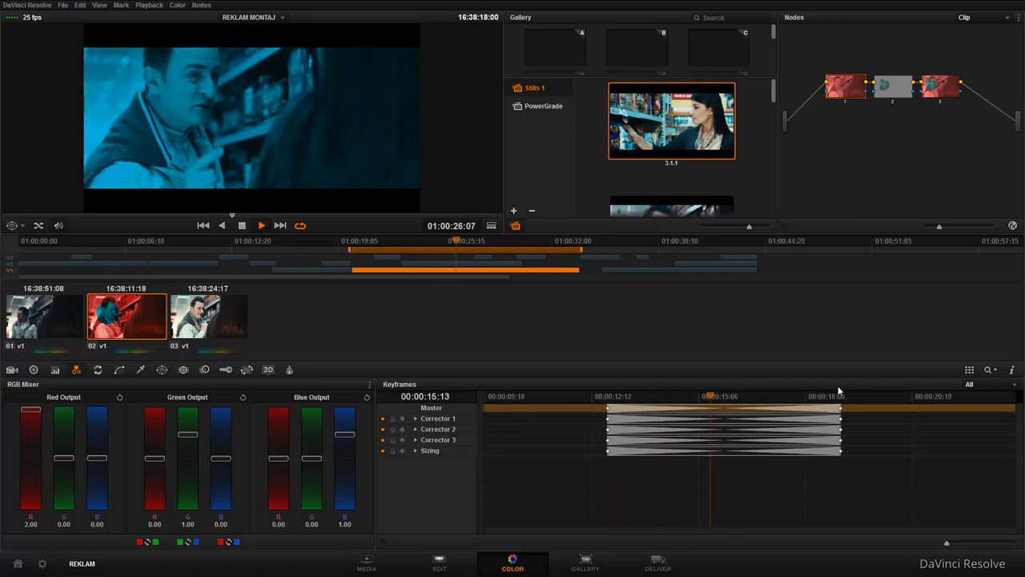
{"action": "key", "text": "space"}
{"action": "left_click", "coordinate": [606, 395]}
{"action": "left_click_drag", "start_coordinate": [606, 411], "coordinate": [841, 412]}
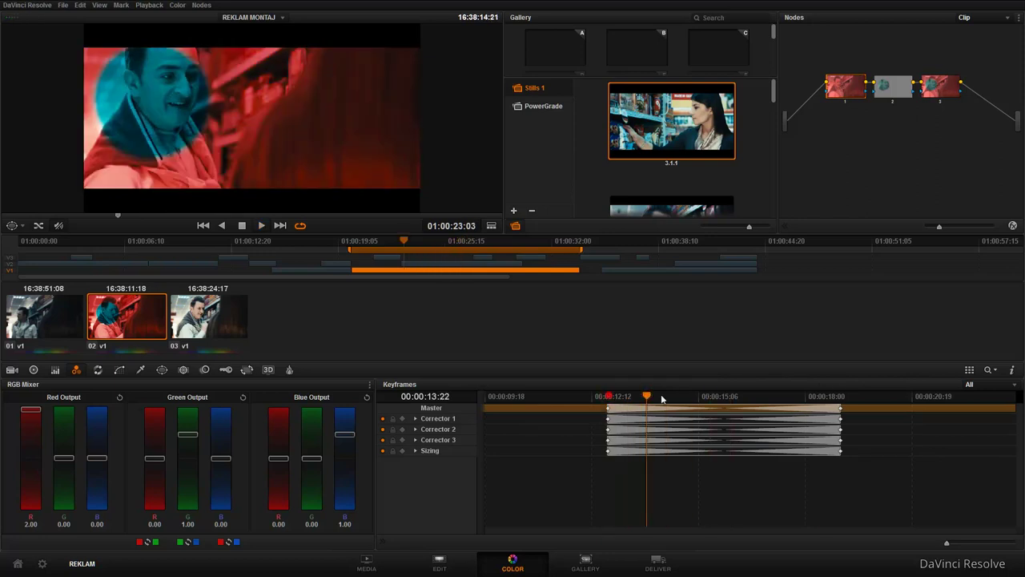
Step: Add a dynamic keyframe at 15:11 with Green Output G at -1.29, then play the transition
{"action": "right_click", "coordinate": [840, 412]}
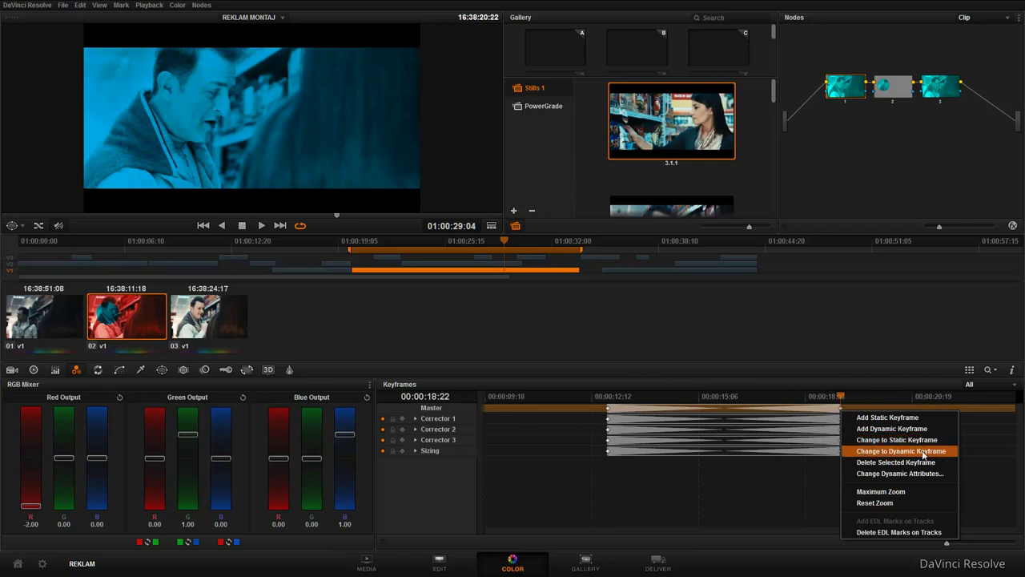
{"action": "left_click_drag", "start_coordinate": [748, 402], "coordinate": [705, 397]}
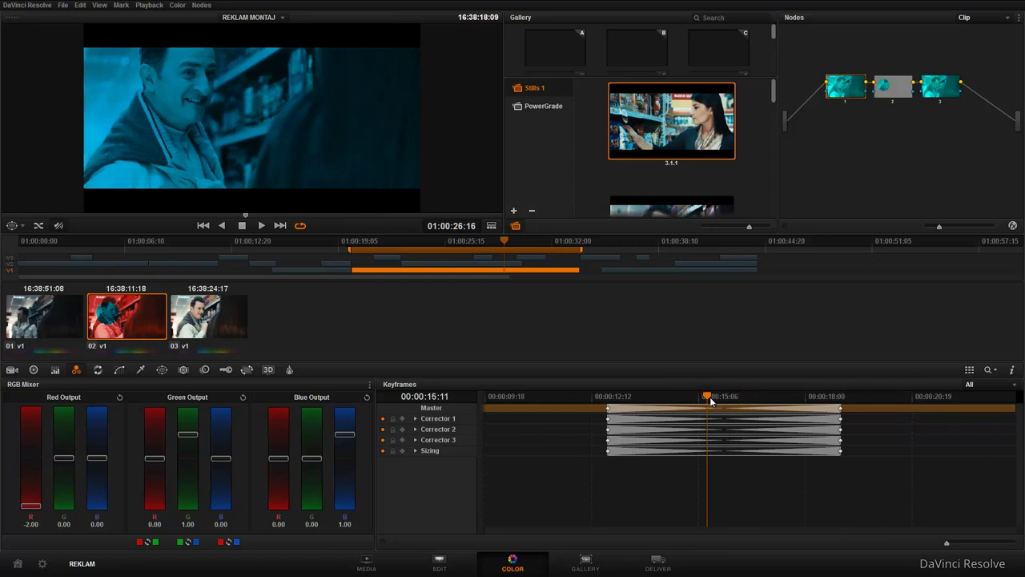
{"action": "right_click", "coordinate": [708, 410]}
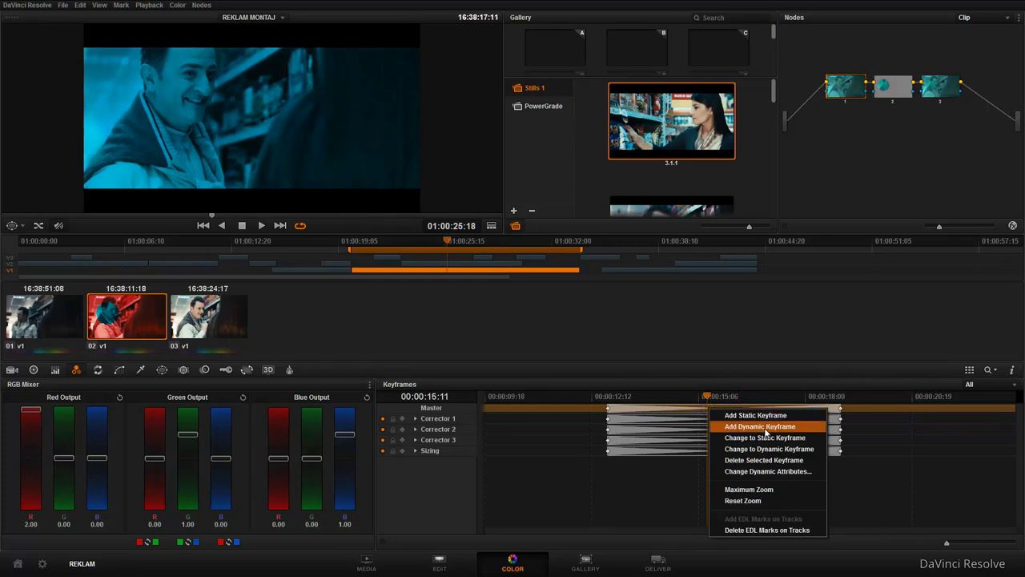
{"action": "left_click", "coordinate": [760, 426]}
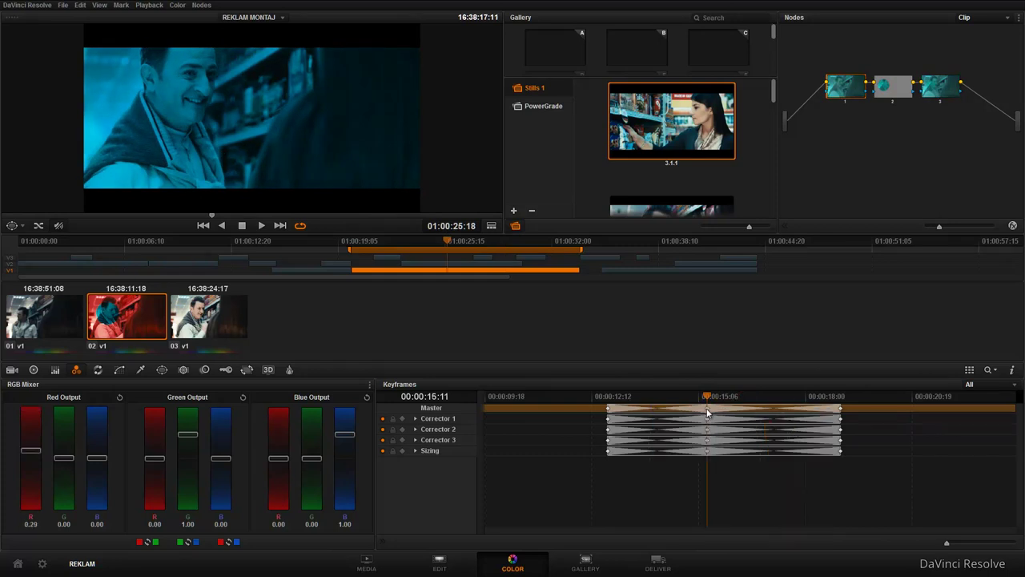
{"action": "left_click_drag", "start_coordinate": [188, 434], "coordinate": [188, 488]}
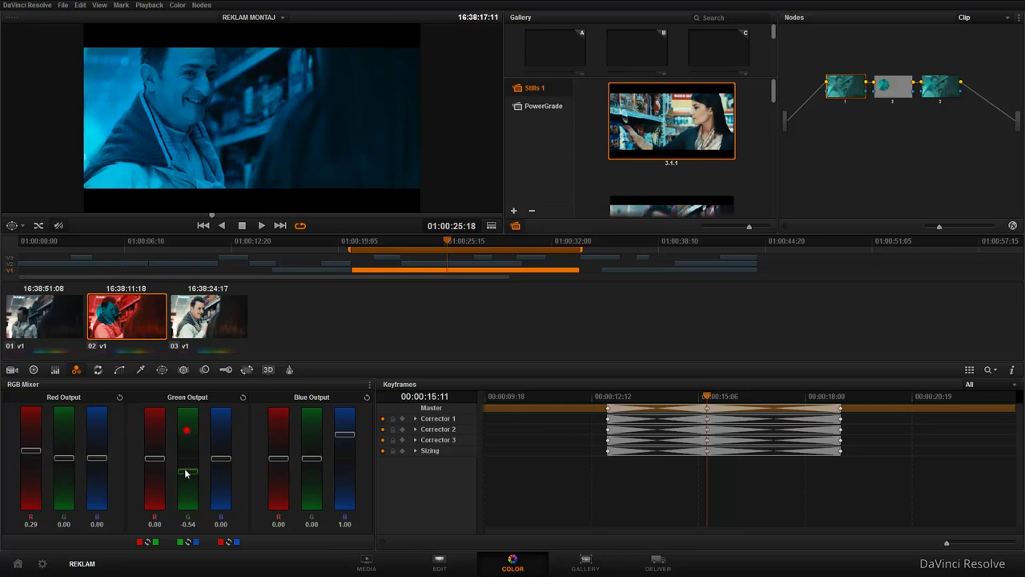
{"action": "left_click_drag", "start_coordinate": [726, 400], "coordinate": [613, 403]}
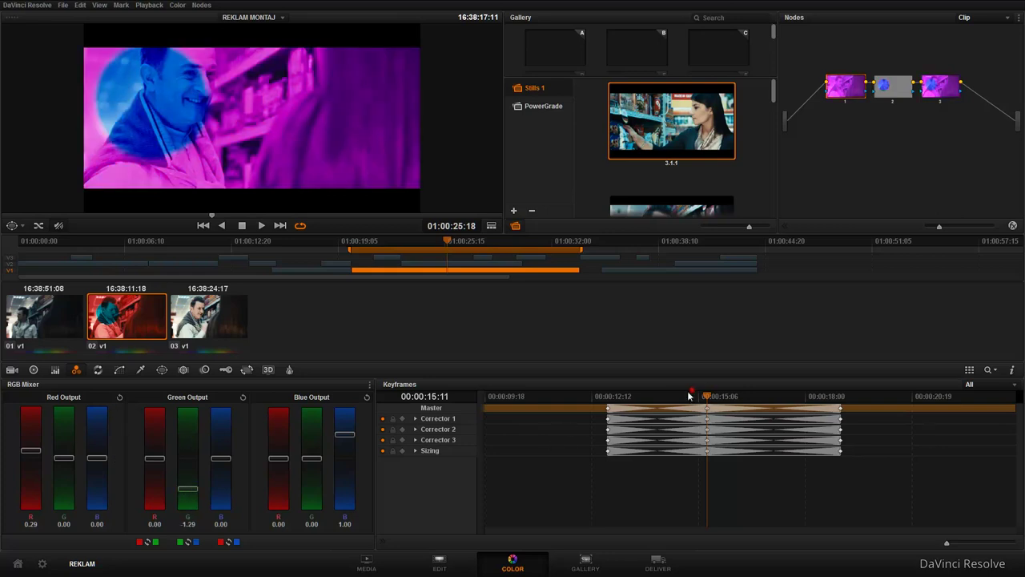
{"action": "key", "text": "space"}
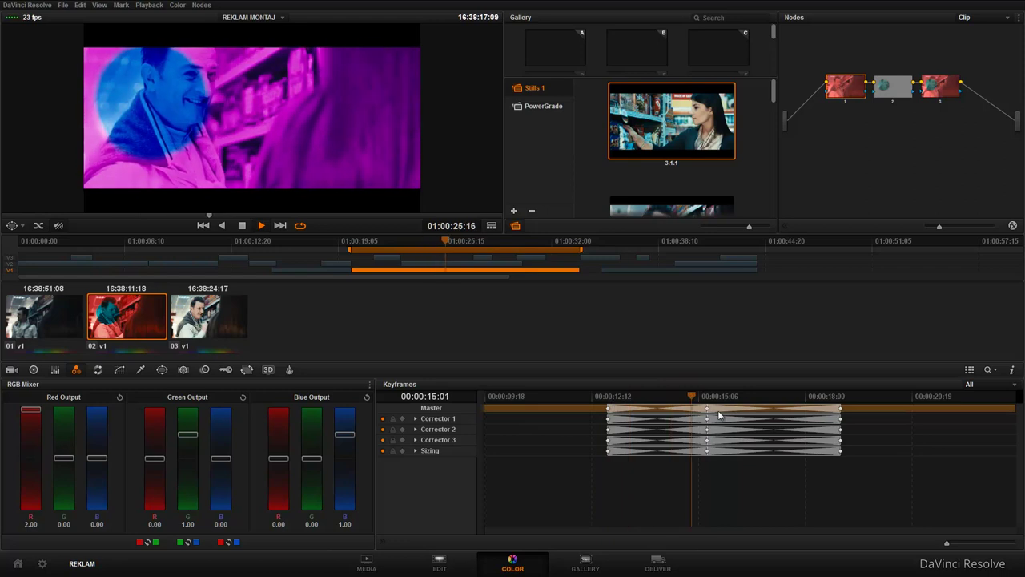
{"action": "left_click_drag", "start_coordinate": [697, 398], "coordinate": [707, 410]}
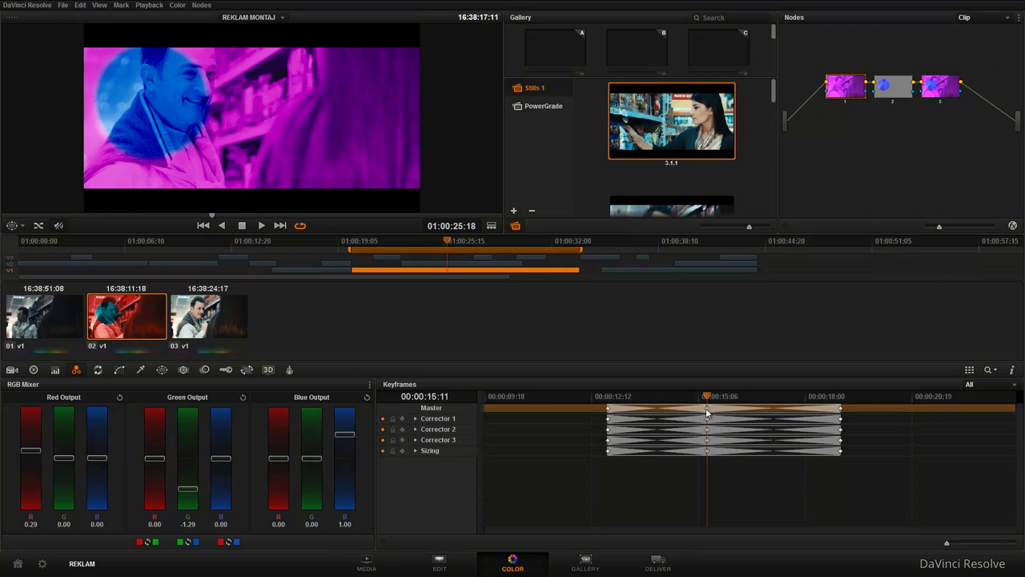
Step: Make the middle keyframe static and play the red-to-cyan transition again
{"action": "right_click", "coordinate": [707, 411]}
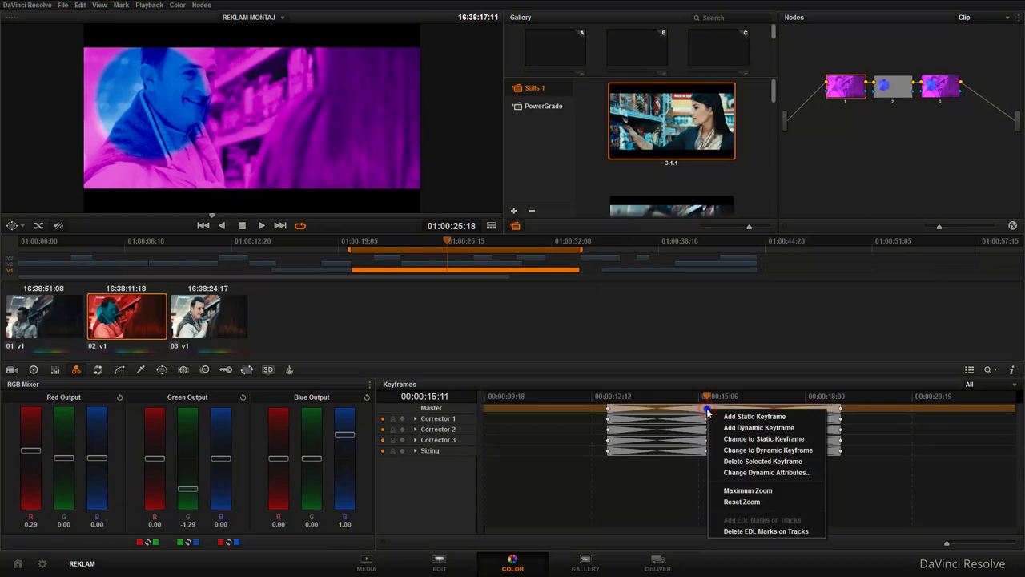
{"action": "left_click", "coordinate": [794, 443]}
{"action": "left_click", "coordinate": [612, 327]}
{"action": "left_click", "coordinate": [612, 398]}
{"action": "key", "text": "space"}
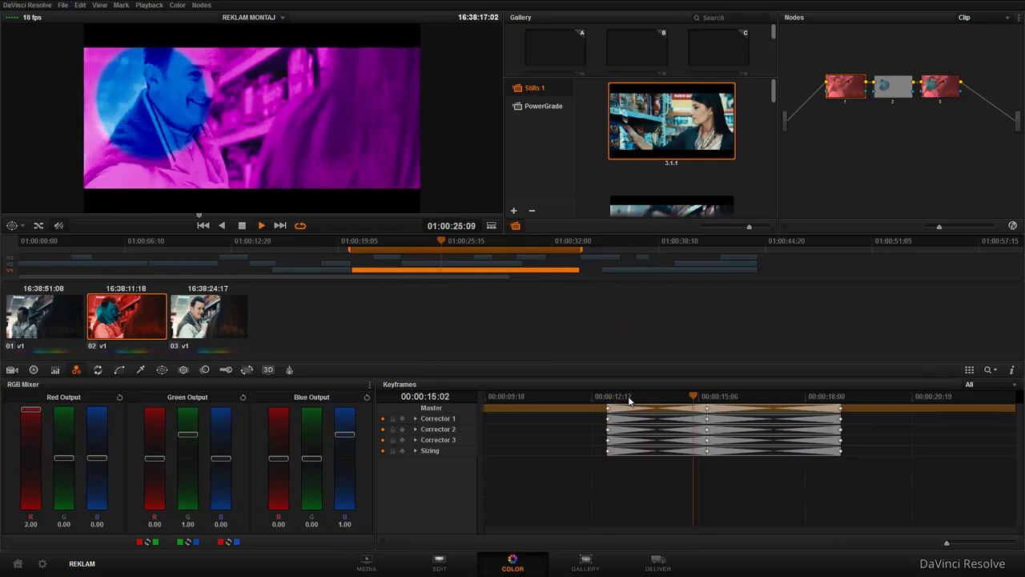
{"action": "left_click", "coordinate": [705, 409]}
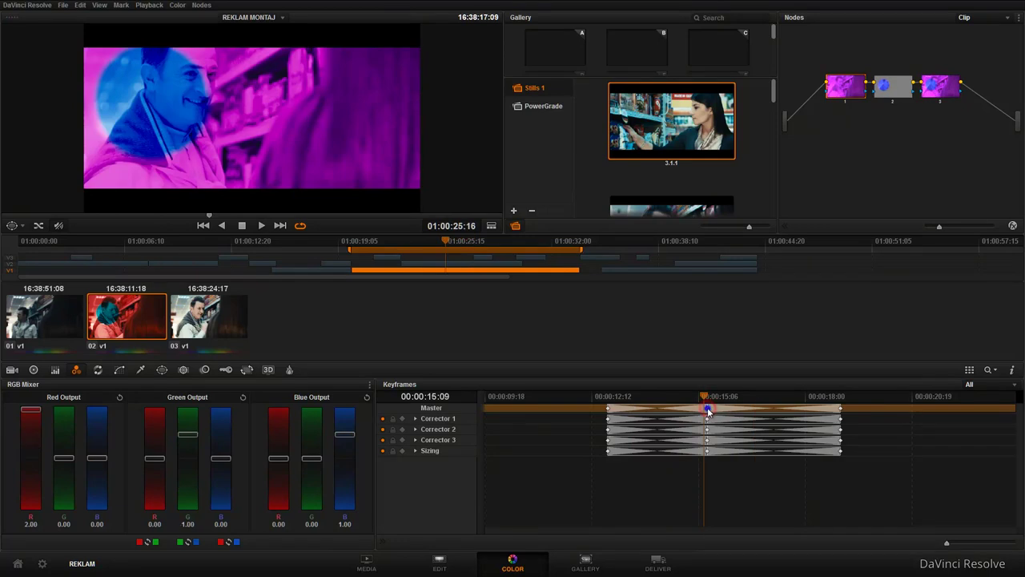
{"action": "right_click", "coordinate": [708, 412]}
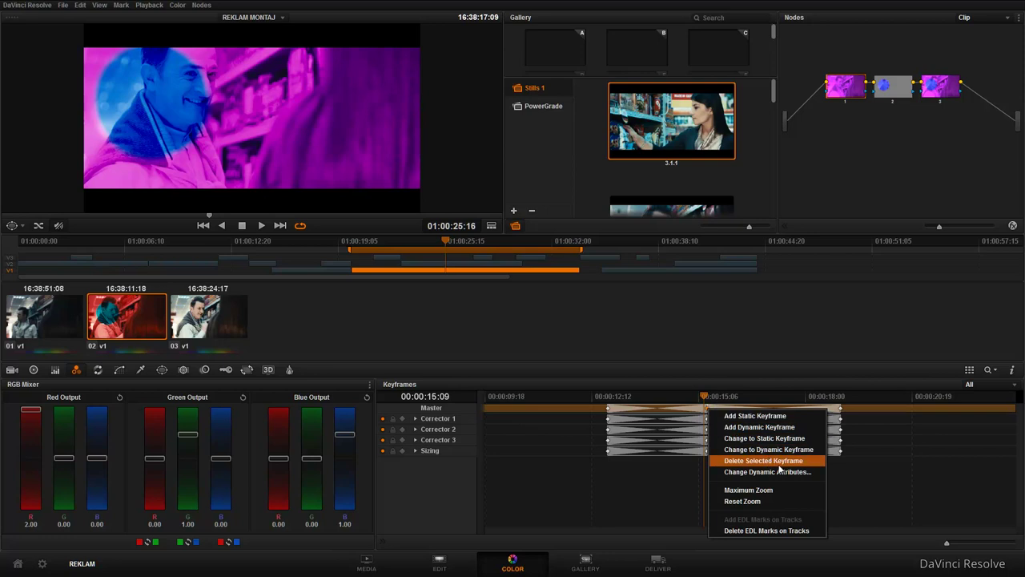
Step: Ease the dissolve start in Change Dynamic Attributes and dismiss the no-keyframe-selected warning
{"action": "left_click", "coordinate": [767, 472]}
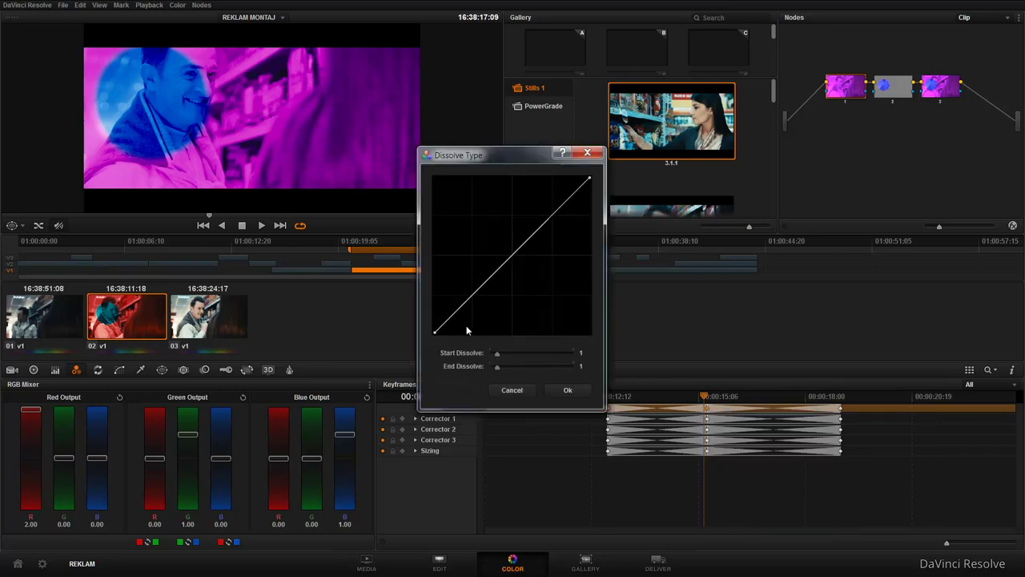
{"action": "mouse_move", "coordinate": [498, 357]}
{"action": "left_mouse_down"}
{"action": "mouse_move", "coordinate": [509, 360]}
{"action": "mouse_move", "coordinate": [506, 369]}
{"action": "left_mouse_up"}
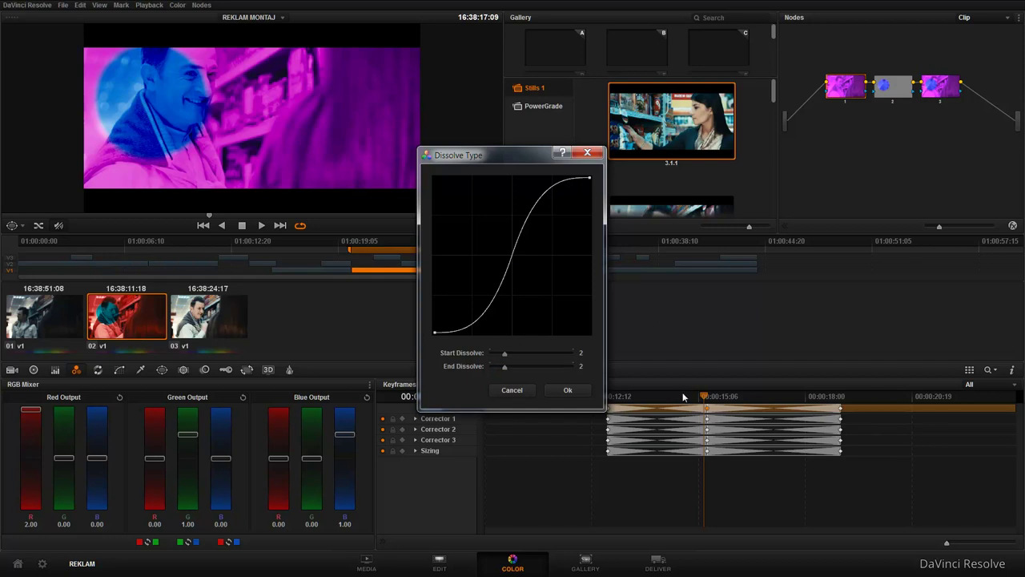
{"action": "left_click", "coordinate": [573, 391]}
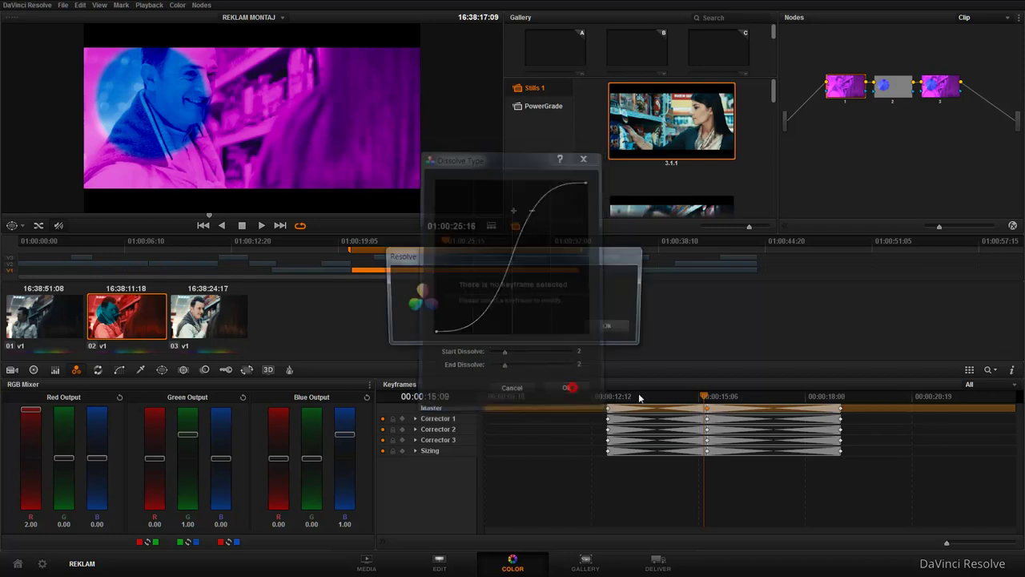
{"action": "left_click", "coordinate": [616, 325]}
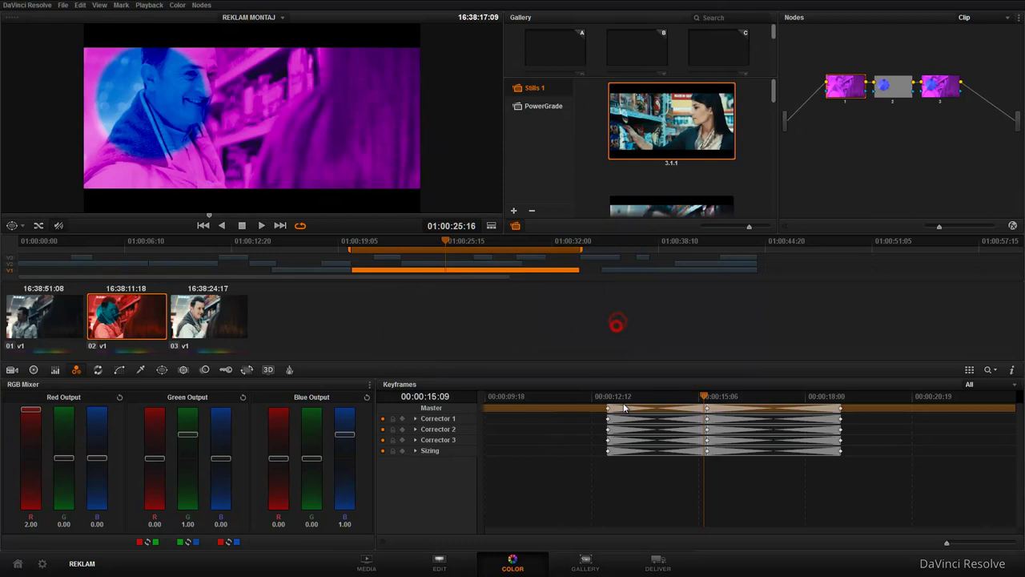
Step: Select the first Master keyframe and ease both dissolve ends into an S-curve
{"action": "left_click", "coordinate": [608, 409]}
{"action": "right_click", "coordinate": [608, 411]}
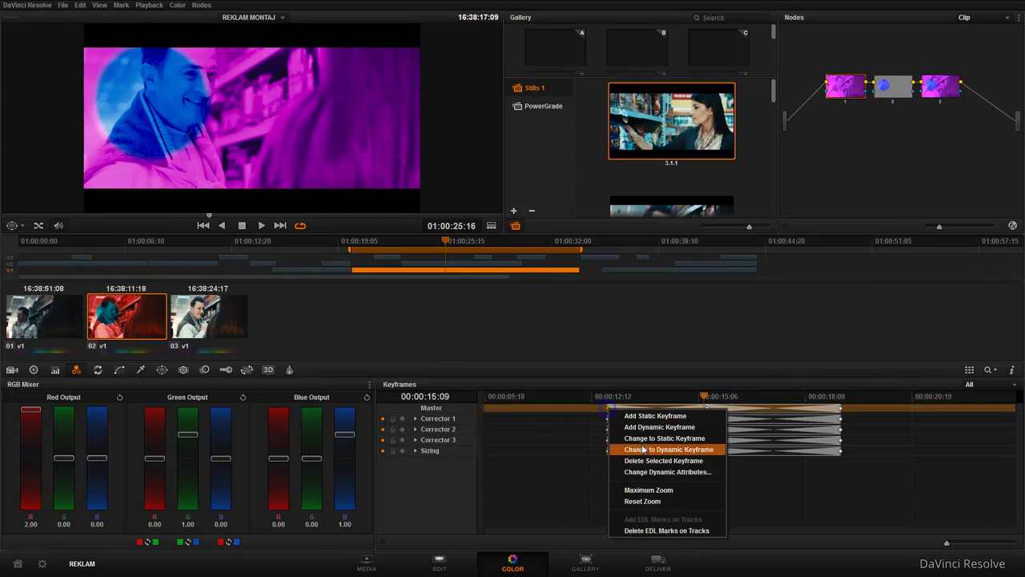
{"action": "left_click", "coordinate": [682, 473]}
{"action": "left_click", "coordinate": [499, 354]}
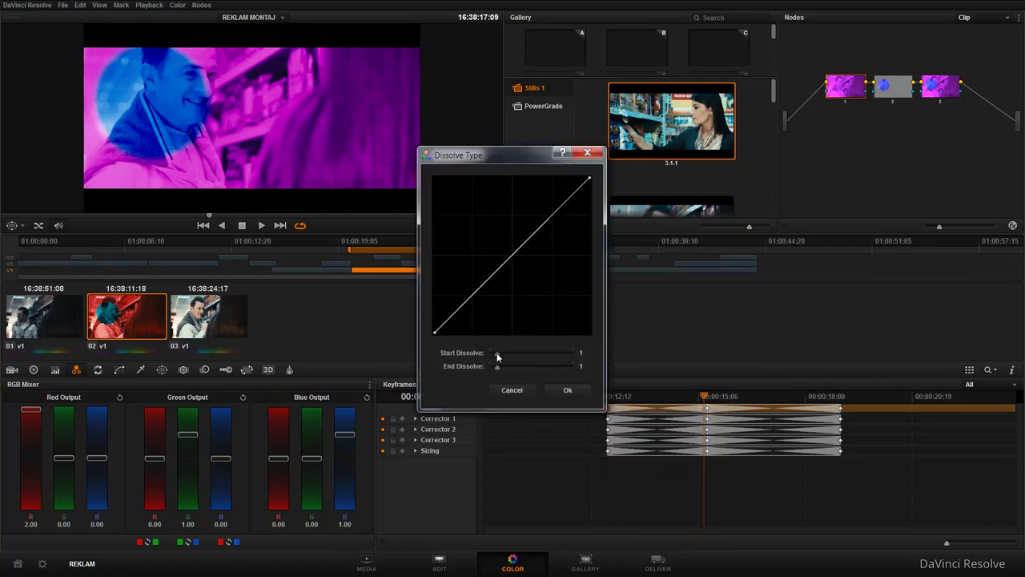
{"action": "mouse_move", "coordinate": [498, 367]}
{"action": "left_mouse_down"}
{"action": "mouse_move", "coordinate": [520, 369]}
{"action": "mouse_move", "coordinate": [521, 355]}
{"action": "mouse_move", "coordinate": [505, 354]}
{"action": "mouse_move", "coordinate": [513, 369]}
{"action": "left_mouse_up"}
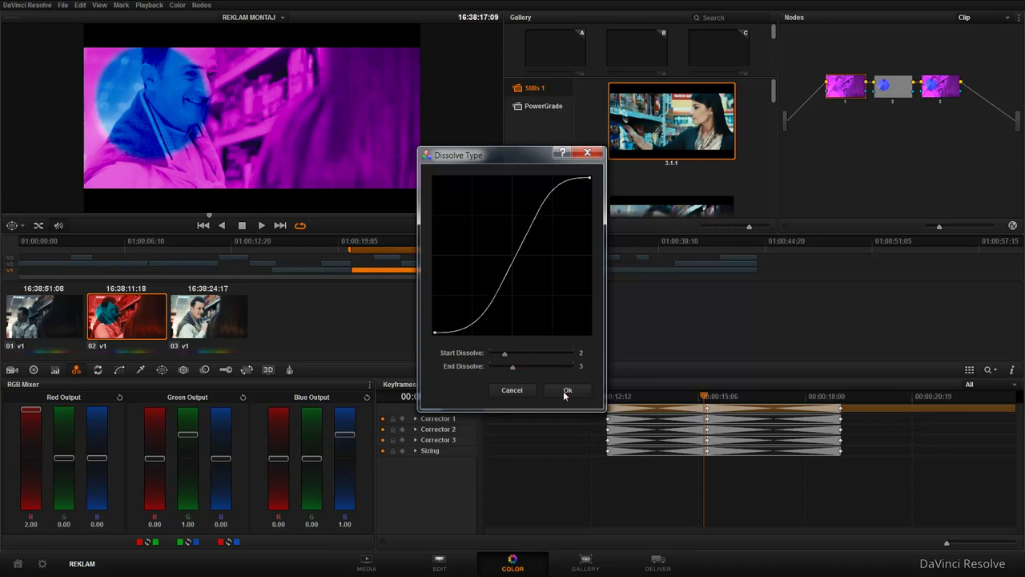
{"action": "left_click", "coordinate": [568, 390]}
{"action": "left_click", "coordinate": [607, 328]}
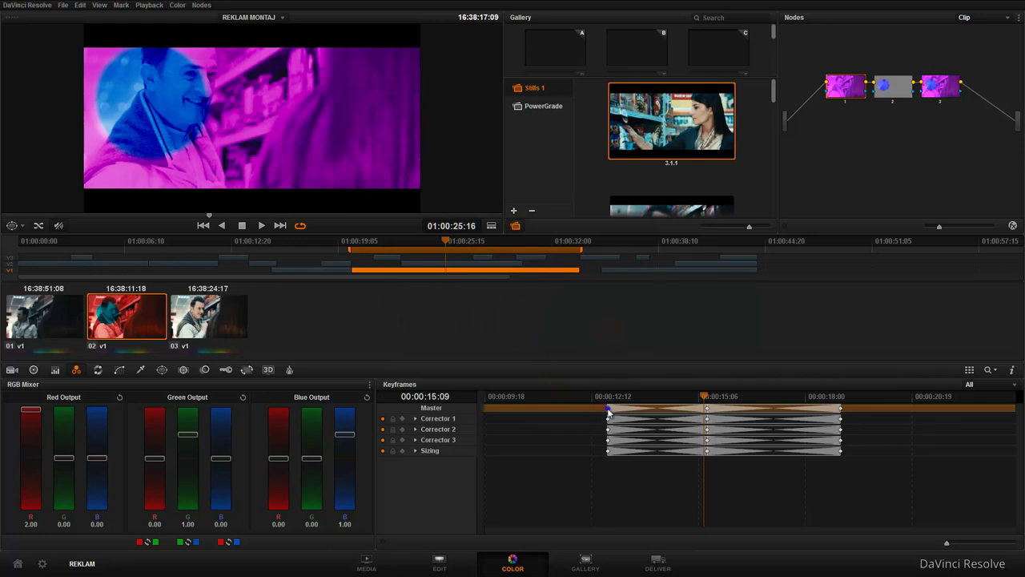
Step: Retry the Master keyframe's dissolve with start ease 3, dismissing the warning again
{"action": "right_click", "coordinate": [608, 411]}
{"action": "left_click", "coordinate": [667, 473]}
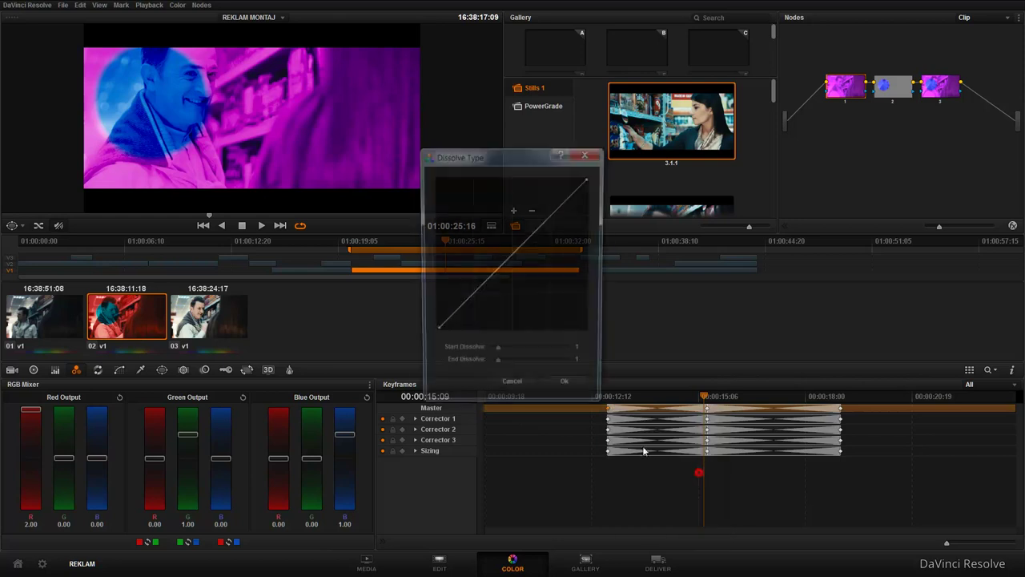
{"action": "left_click_drag", "start_coordinate": [492, 354], "coordinate": [512, 366]}
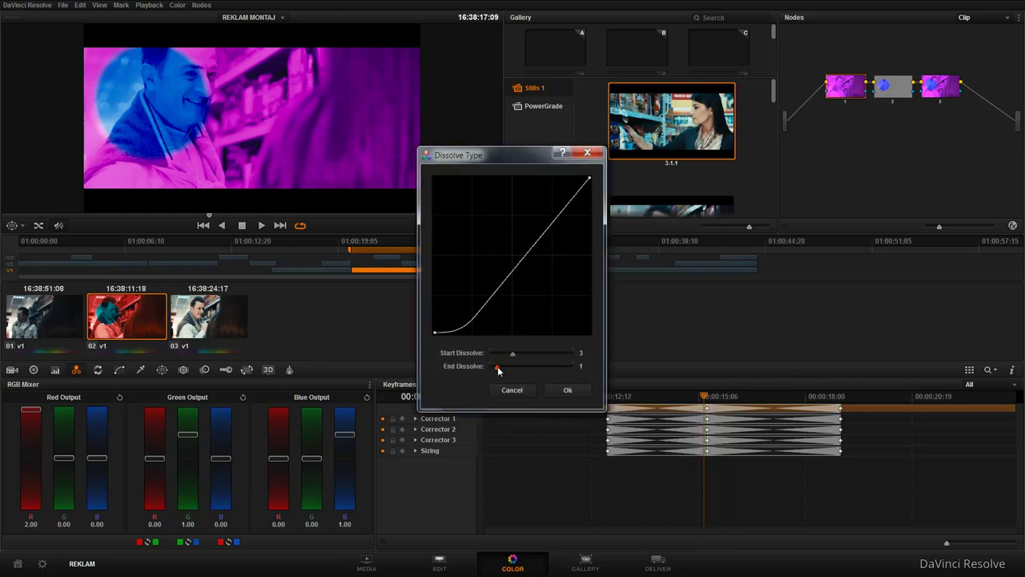
{"action": "left_click", "coordinate": [567, 389]}
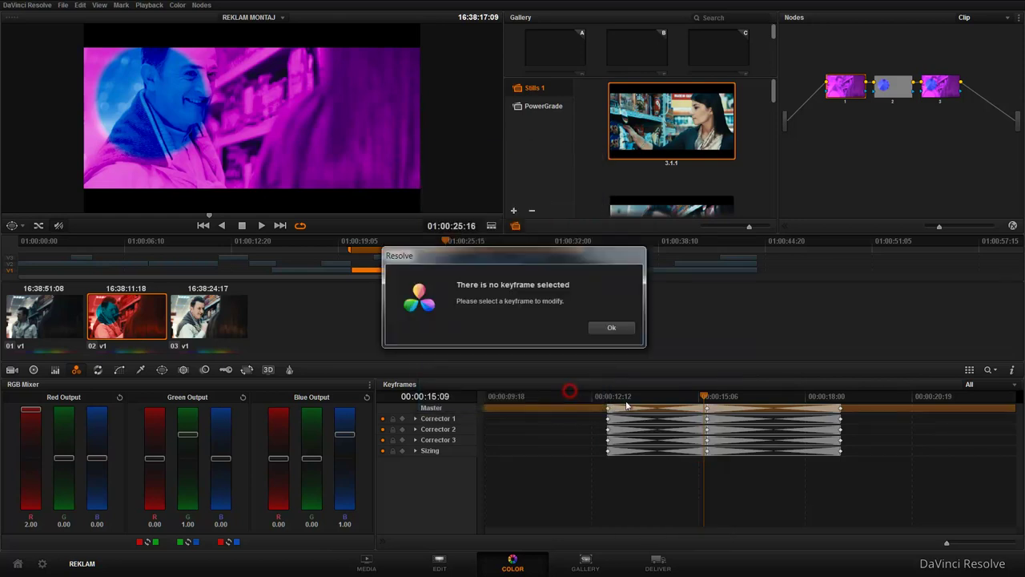
{"action": "left_click", "coordinate": [611, 327]}
{"action": "left_click", "coordinate": [609, 396]}
Step: Play the eased transition, stop at 12:22, then maximise, reset and slightly tighten the keyframe timeline zoom
{"action": "key", "text": "space"}
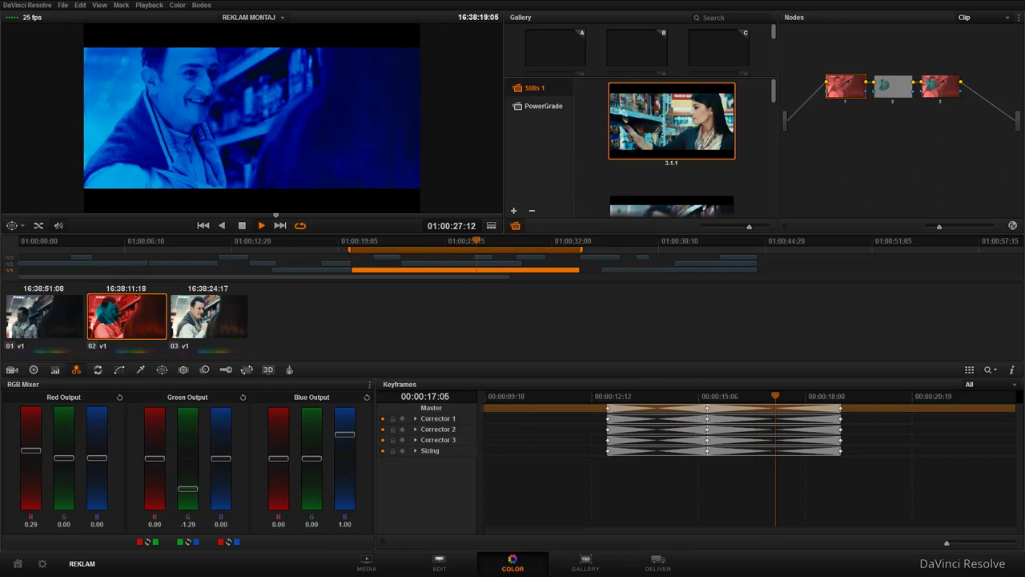
{"action": "left_click", "coordinate": [609, 395]}
{"action": "right_click", "coordinate": [617, 413]}
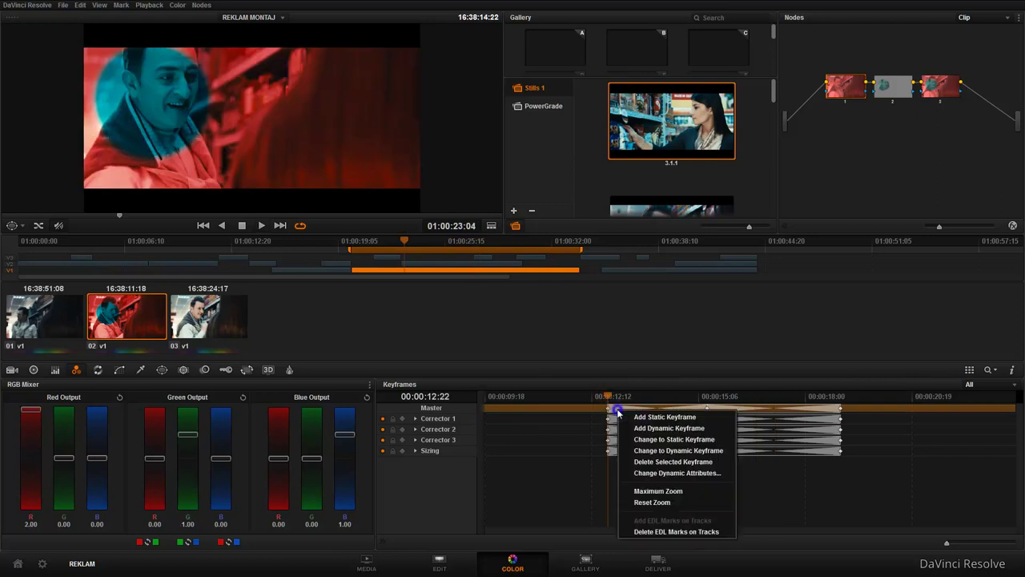
{"action": "left_click", "coordinate": [674, 494]}
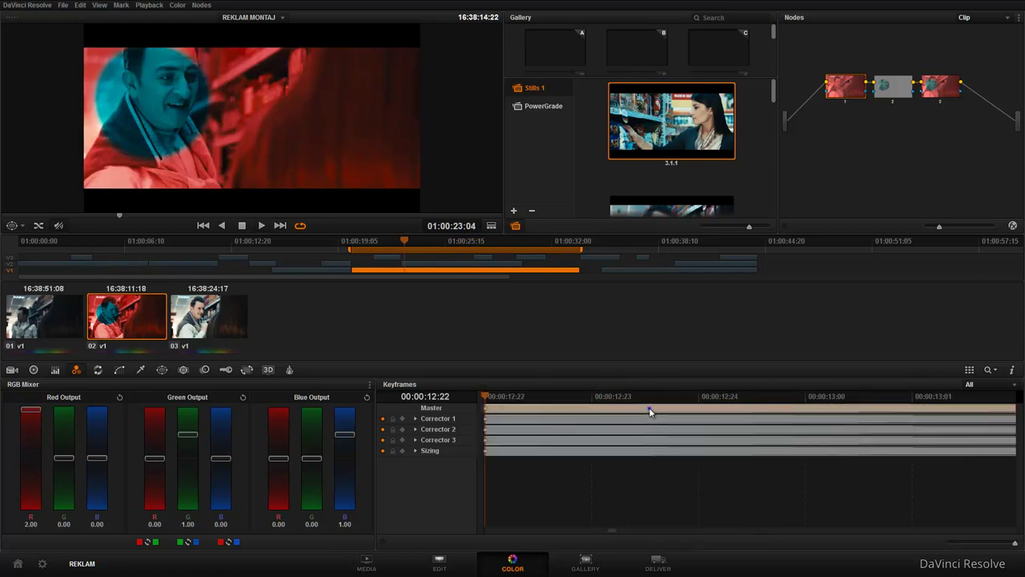
{"action": "right_click", "coordinate": [650, 412]}
{"action": "left_click", "coordinate": [698, 501]}
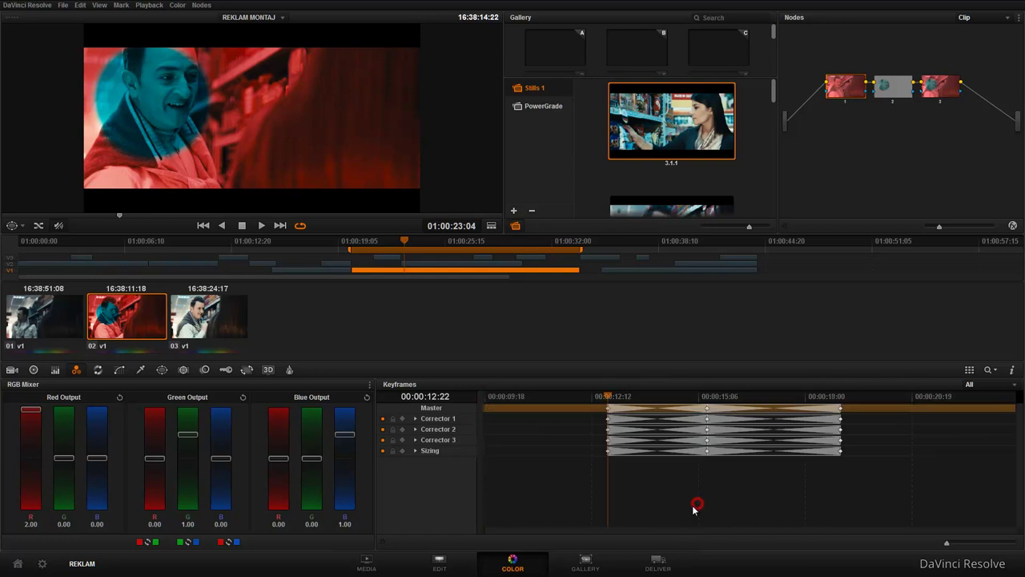
{"action": "left_click_drag", "start_coordinate": [946, 544], "coordinate": [949, 543]}
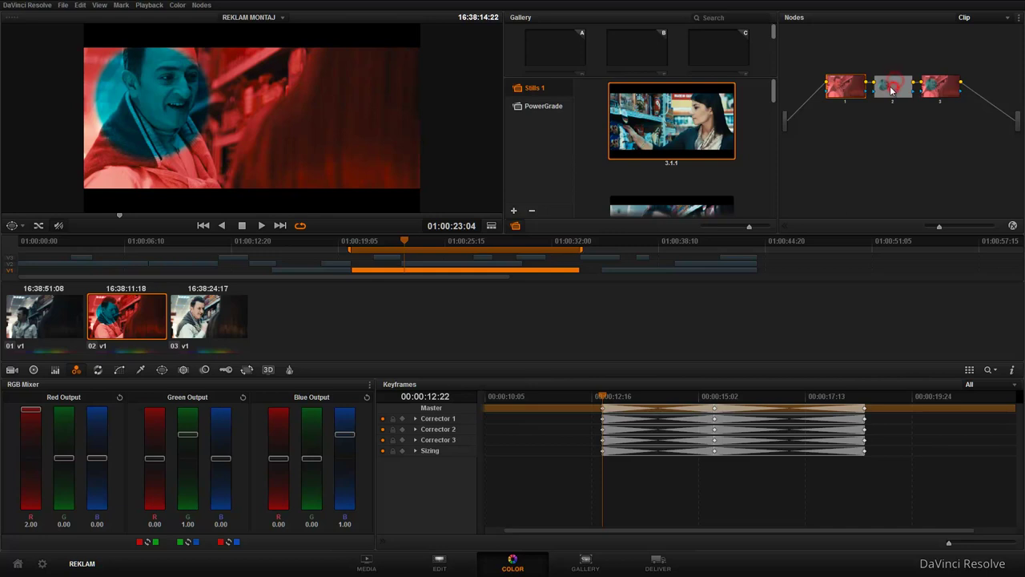
Step: Delete the red and cyan nodes and add new serial nodes after the remaining node
{"action": "key", "text": "Delete"}
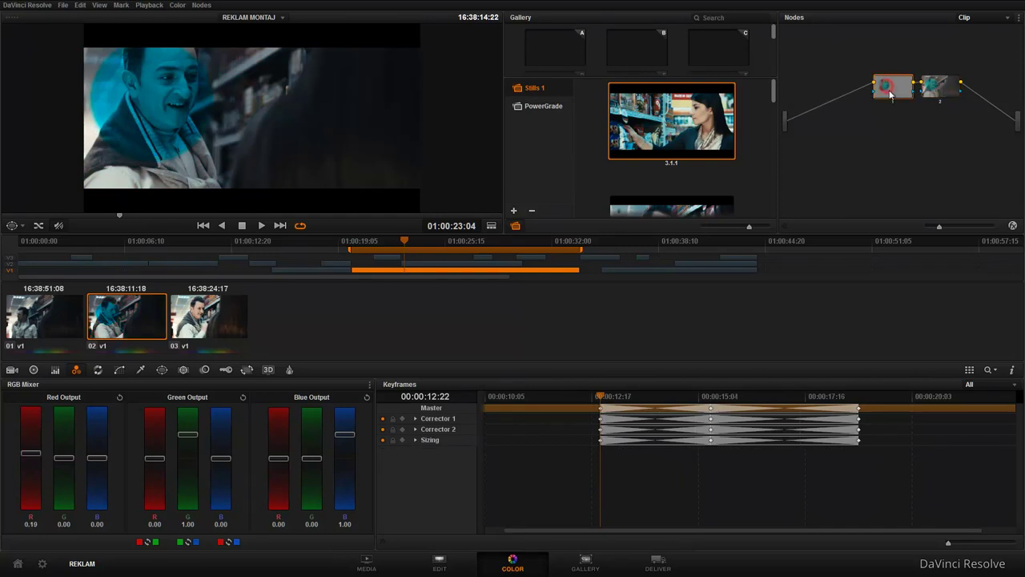
{"action": "key", "text": "Delete"}
{"action": "left_click_drag", "start_coordinate": [940, 86], "coordinate": [835, 87]}
{"action": "left_click", "coordinate": [839, 87]}
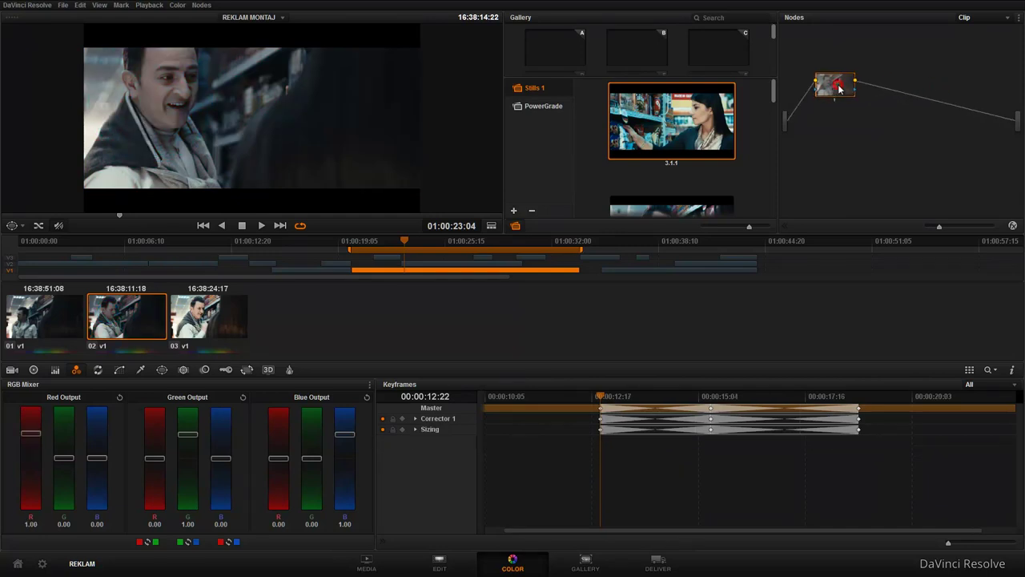
{"action": "key", "text": "alt+s"}
{"action": "key", "text": "alt+s"}
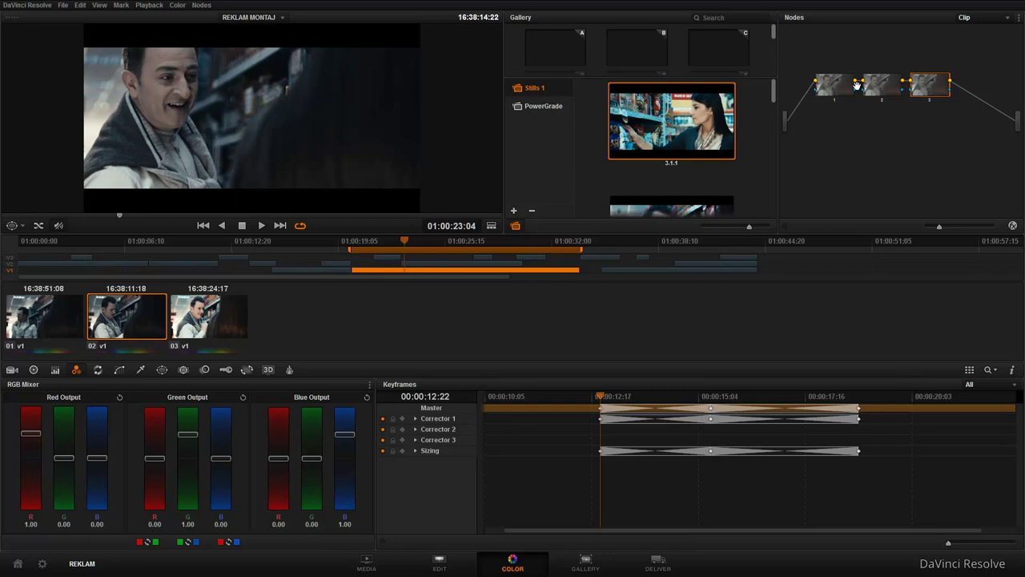
Step: Preview later in the keyframe range, return to the first keyframe and show Color Wheels
{"action": "left_click_drag", "start_coordinate": [634, 397], "coordinate": [673, 398]}
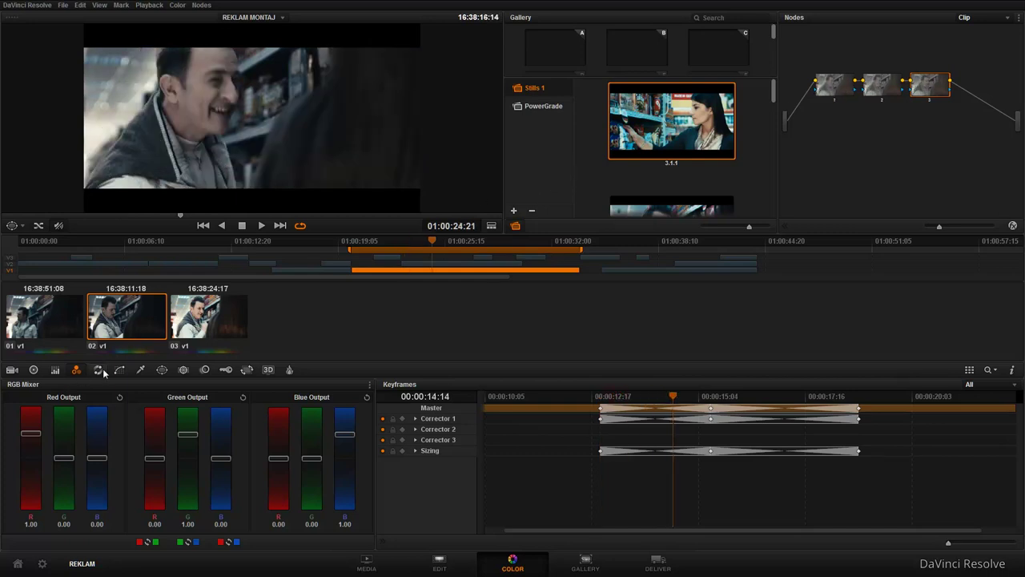
{"action": "left_click", "coordinate": [600, 395]}
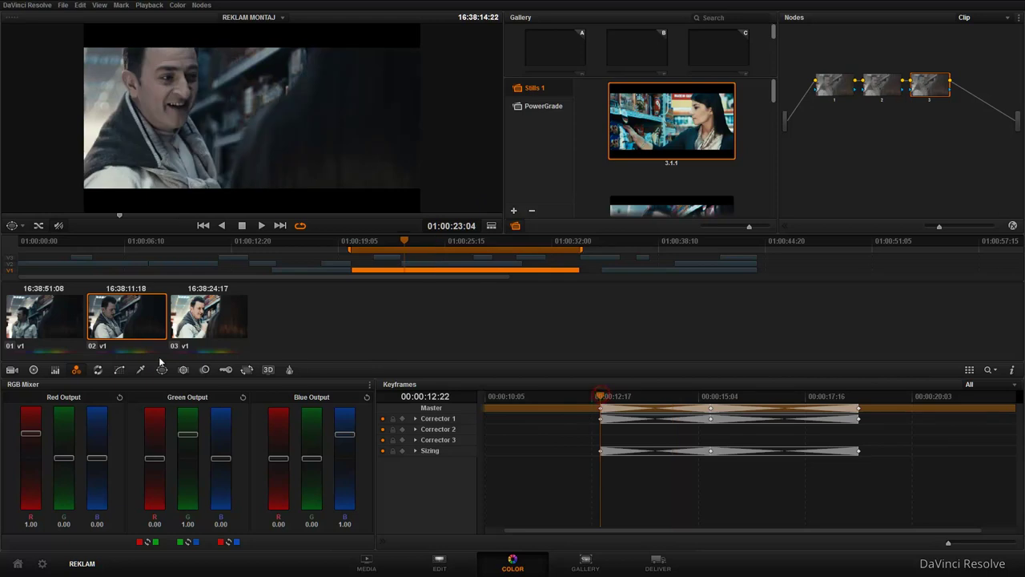
{"action": "left_click", "coordinate": [36, 370]}
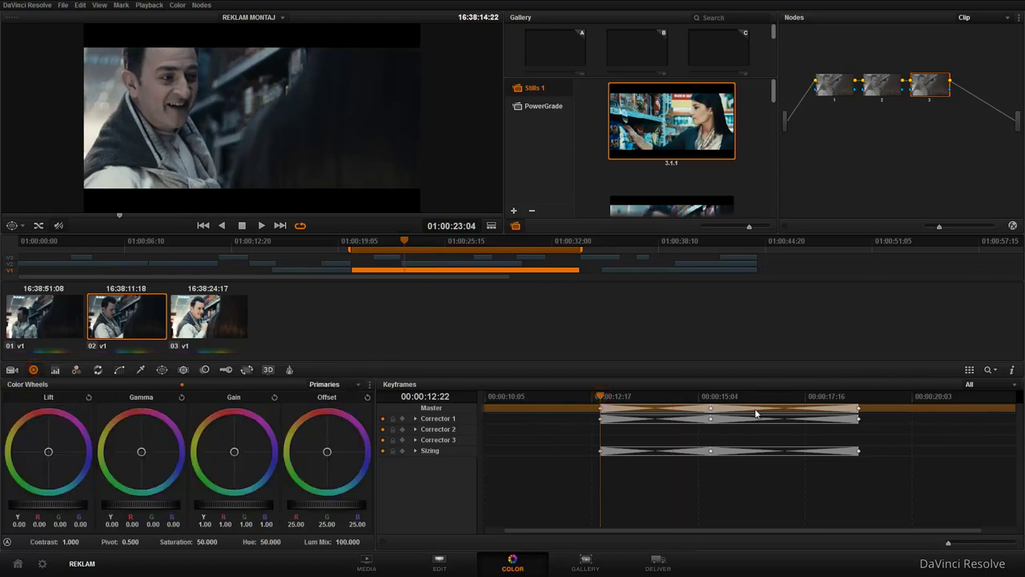
Step: Delete all old keyframes, add a static keyframe at 12:22, and lower the red channel to tint the clip cyan
{"action": "left_click", "coordinate": [120, 5]}
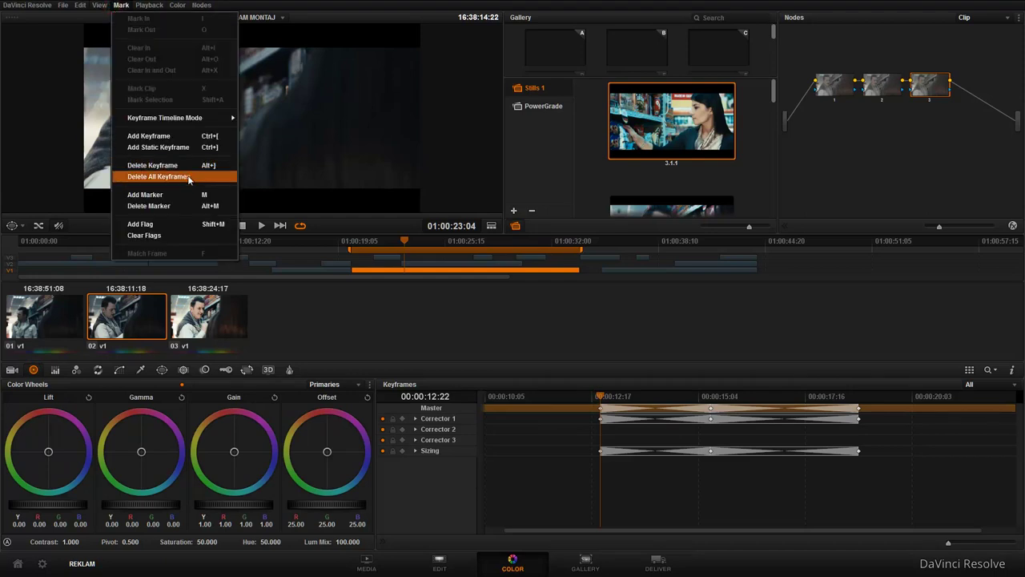
{"action": "left_click", "coordinate": [158, 176]}
{"action": "right_click", "coordinate": [600, 407]}
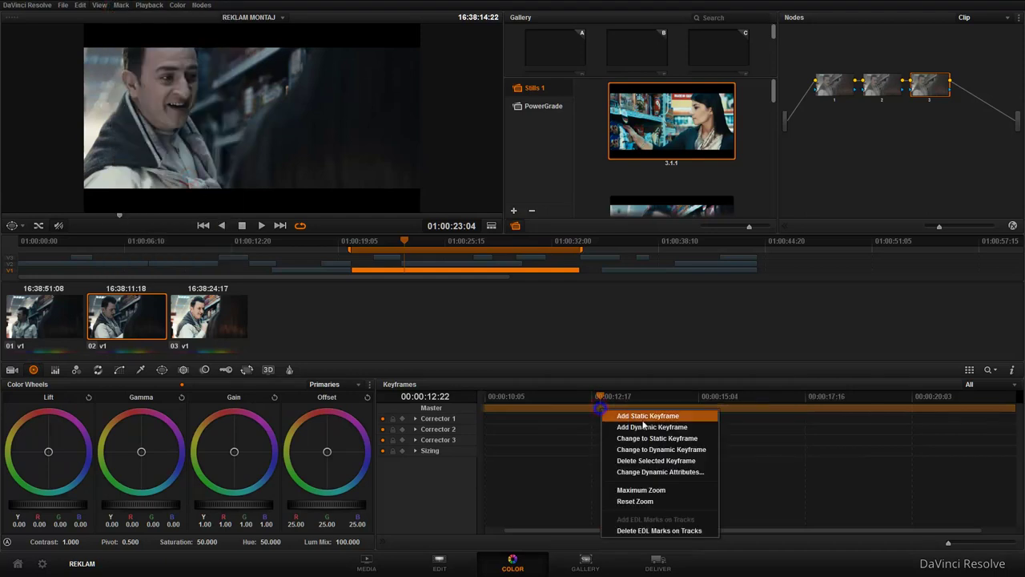
{"action": "left_click", "coordinate": [660, 415]}
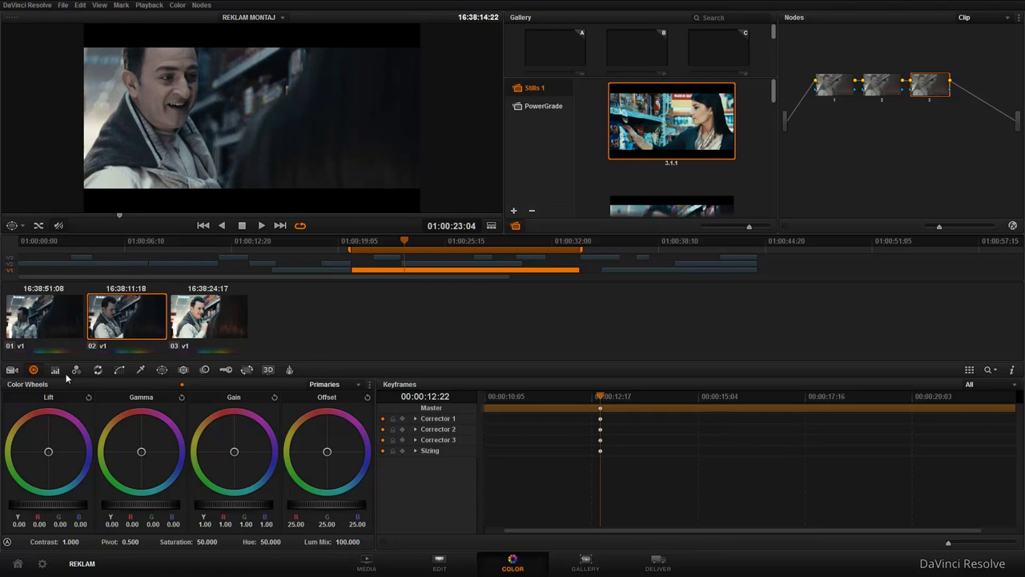
{"action": "left_click", "coordinate": [76, 370]}
{"action": "left_click_drag", "start_coordinate": [35, 432], "coordinate": [38, 506]}
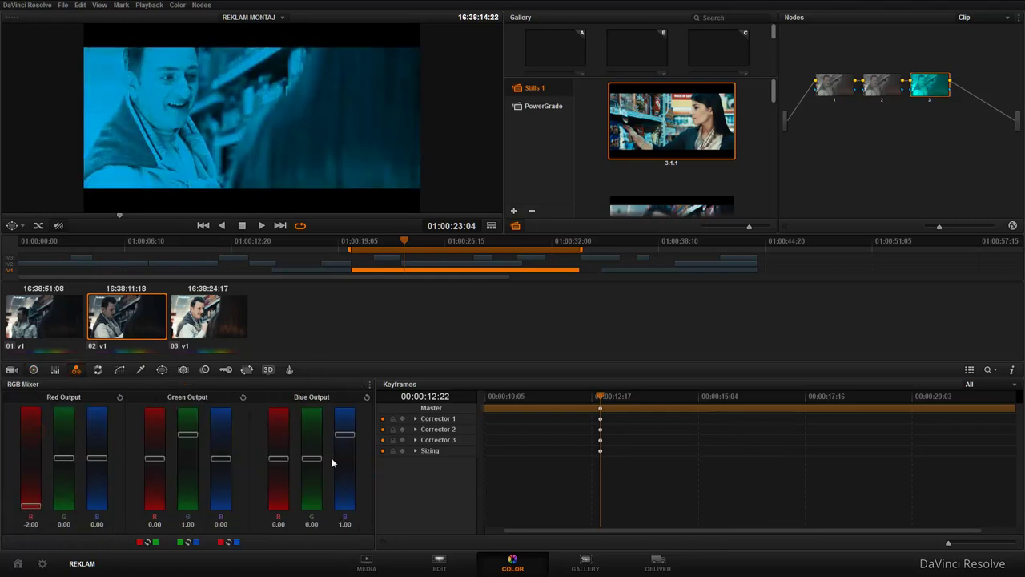
Step: Add static keyframes at 13:07 and 13:18
{"action": "left_click", "coordinate": [618, 397]}
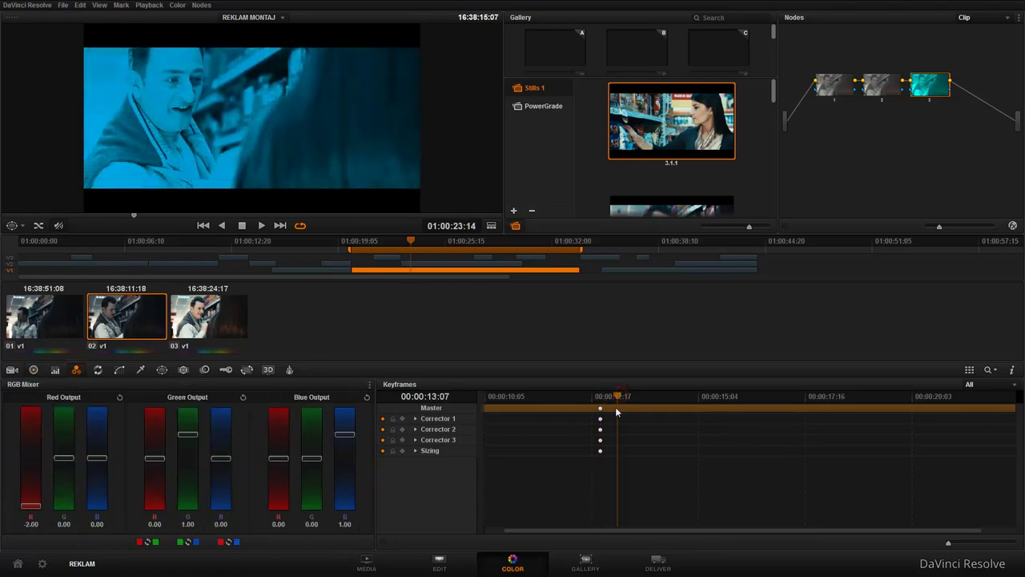
{"action": "right_click", "coordinate": [617, 411]}
{"action": "left_click", "coordinate": [653, 411]}
{"action": "left_click", "coordinate": [636, 396]}
{"action": "right_click", "coordinate": [637, 407]}
{"action": "left_click", "coordinate": [669, 411]}
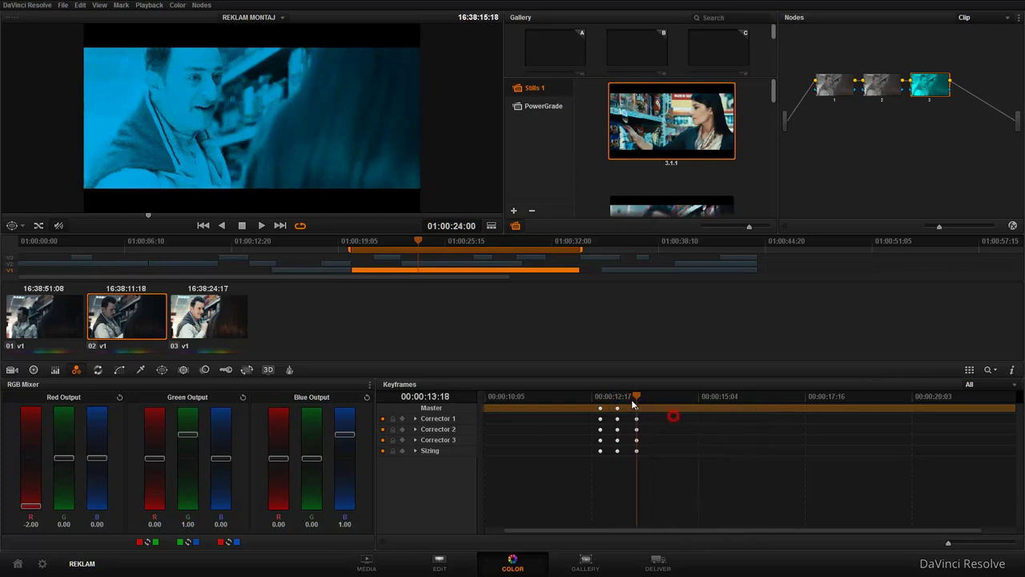
Step: Set red mix to 2.00 on green output at 13:07 and blue output at 13:18, then play back
{"action": "left_click_drag", "start_coordinate": [632, 401], "coordinate": [620, 397]}
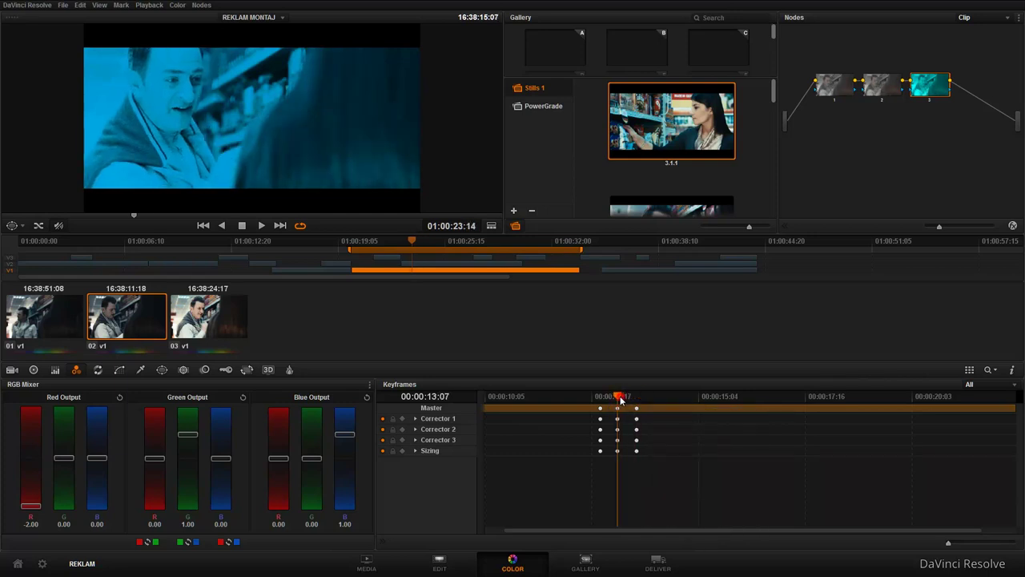
{"action": "left_click_drag", "start_coordinate": [161, 460], "coordinate": [163, 408]}
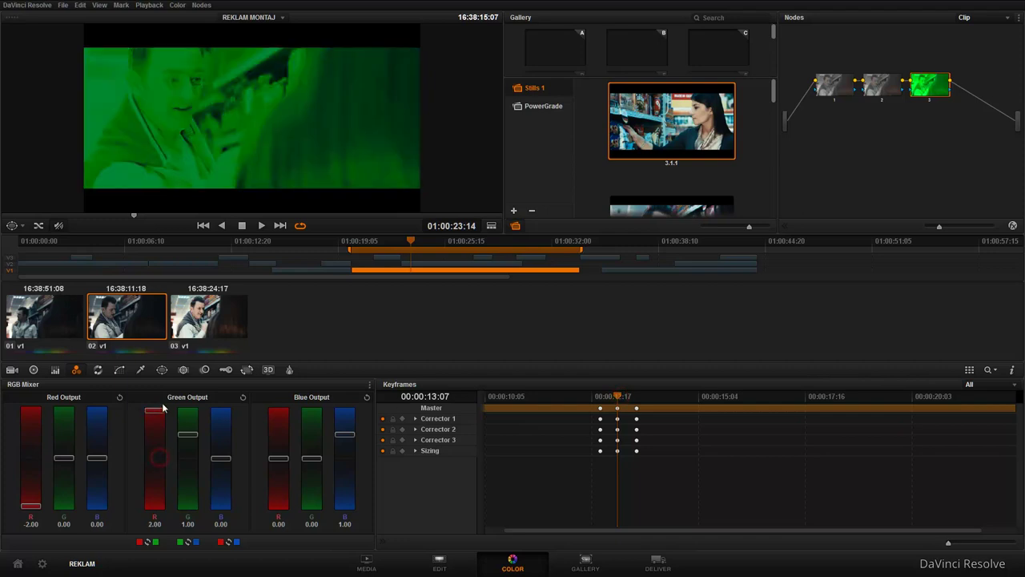
{"action": "left_click", "coordinate": [638, 406]}
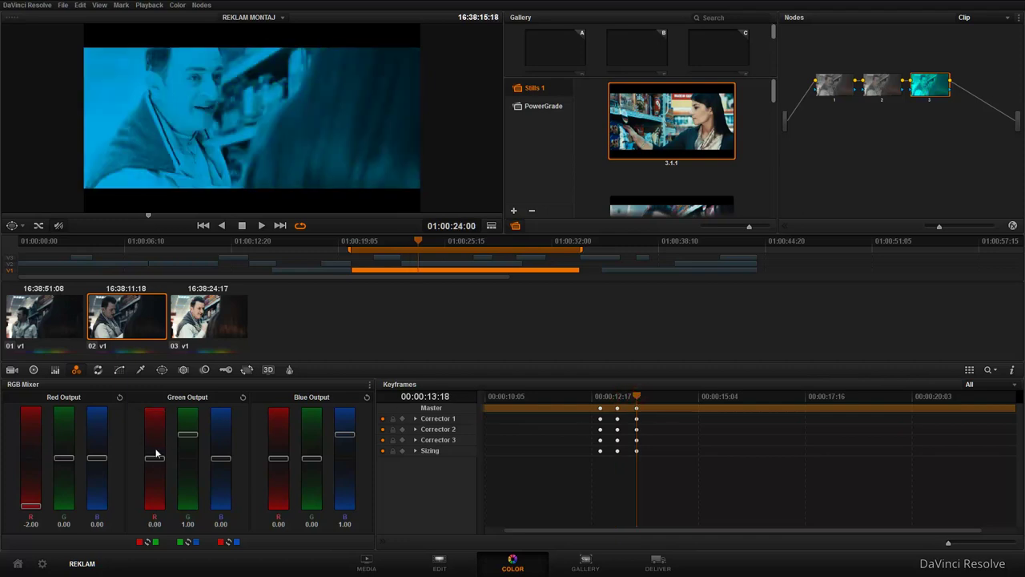
{"action": "left_click_drag", "start_coordinate": [276, 461], "coordinate": [278, 411]}
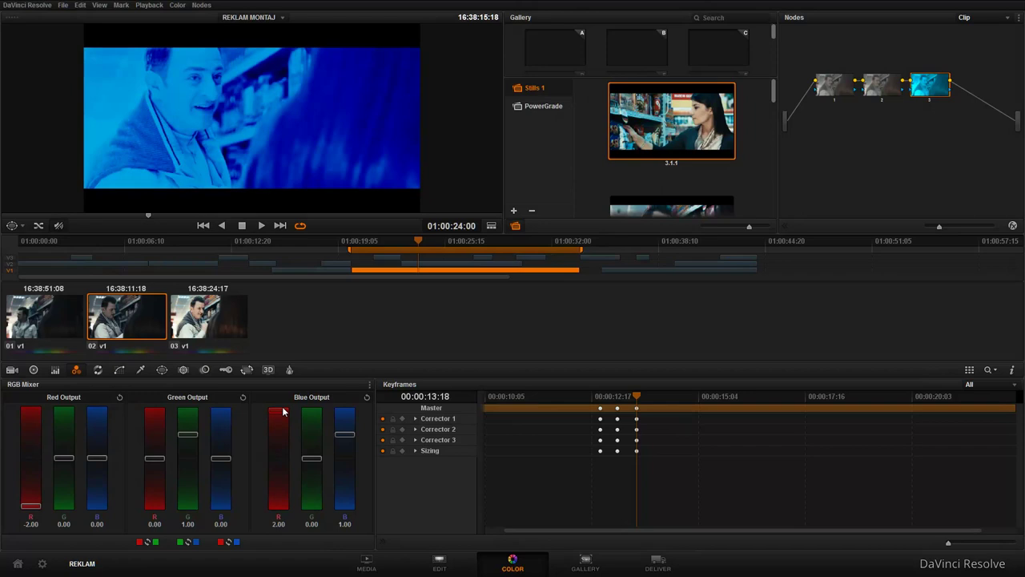
{"action": "left_click", "coordinate": [600, 401]}
{"action": "key", "text": "space"}
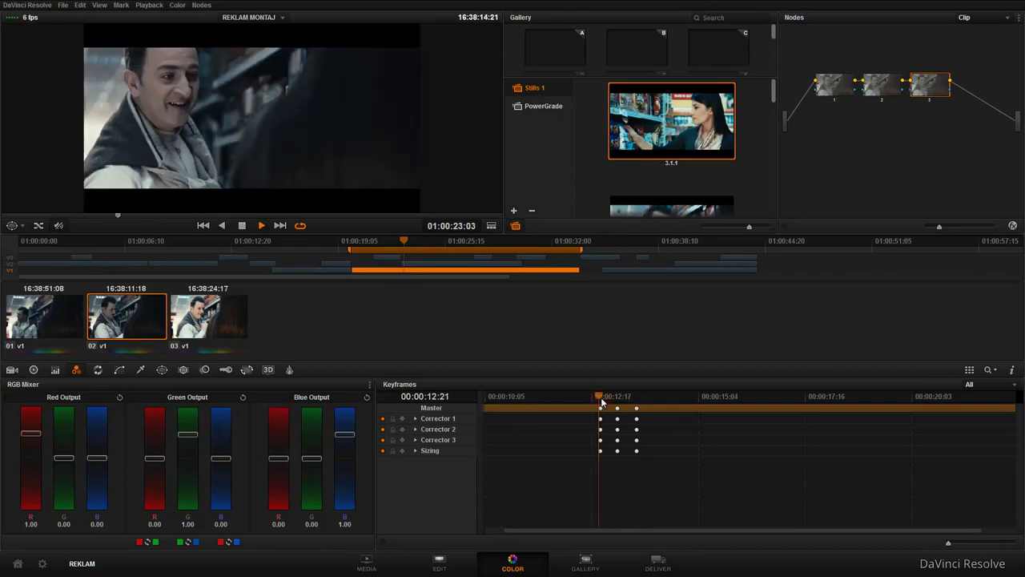
Step: Stop playback and move to 14:02 to check the blue look
{"action": "left_click", "coordinate": [620, 400]}
{"action": "key", "text": "space"}
{"action": "left_click", "coordinate": [652, 398]}
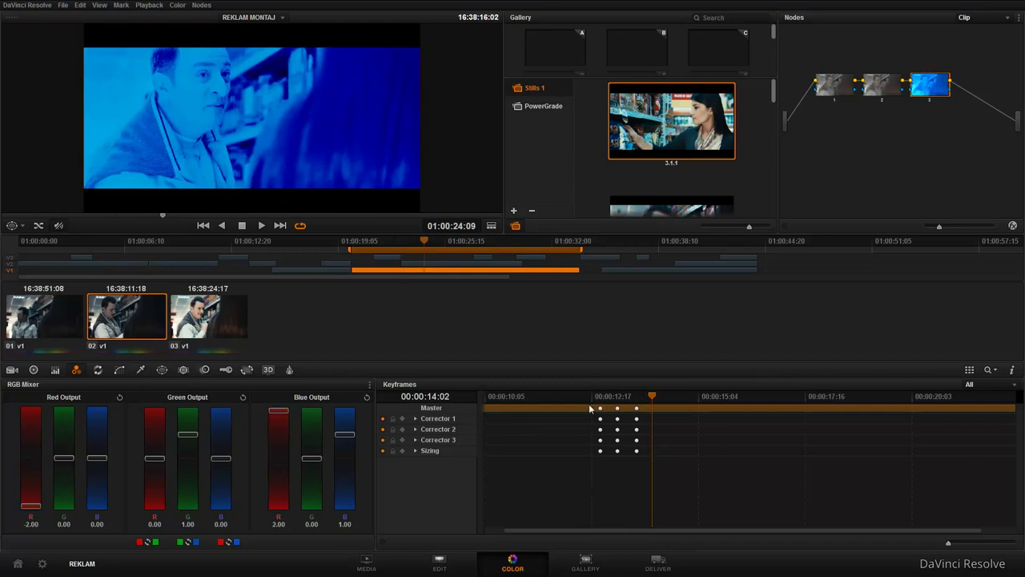
Step: Expand and collapse Corrector 1's keyframe tracks, then return to the 12:22 keyframe
{"action": "left_click", "coordinate": [416, 419]}
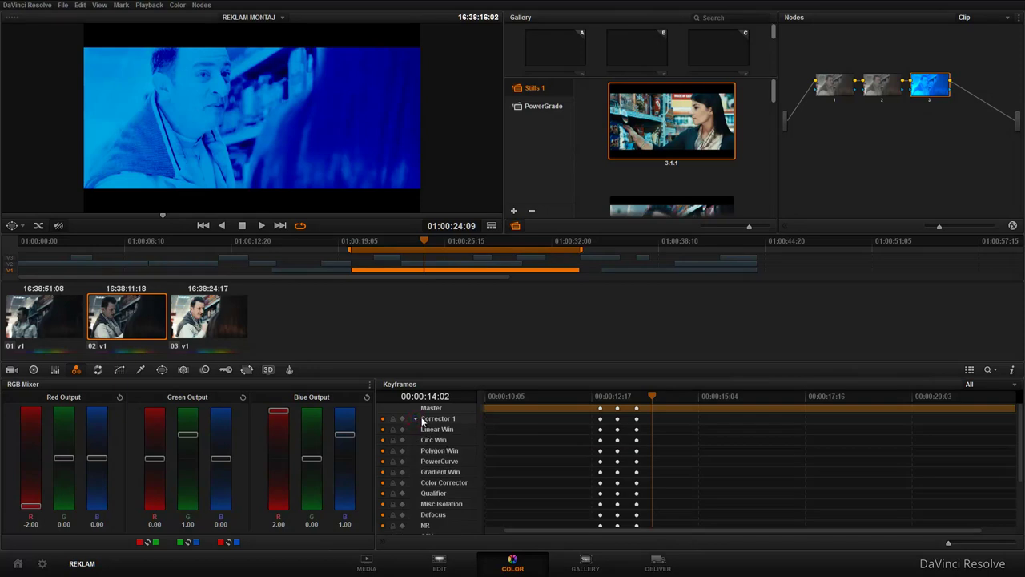
{"action": "scroll", "coordinate": [453, 473], "scroll_direction": "down", "scroll_amount": 3}
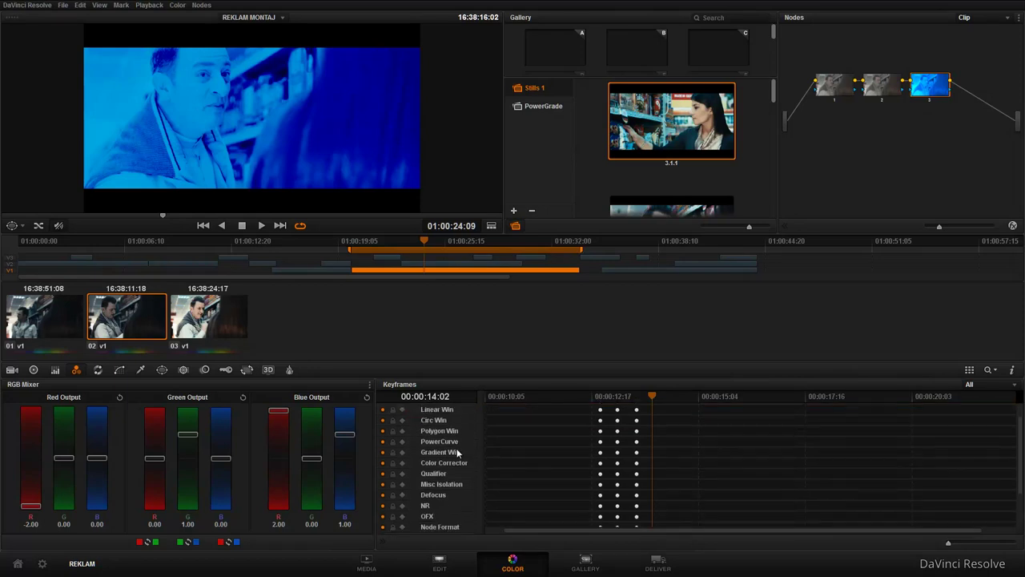
{"action": "scroll", "coordinate": [462, 513], "scroll_direction": "down", "scroll_amount": 1}
{"action": "scroll", "coordinate": [464, 509], "scroll_direction": "down", "scroll_amount": 1}
{"action": "scroll", "coordinate": [468, 508], "scroll_direction": "down", "scroll_amount": 1}
{"action": "scroll", "coordinate": [468, 505], "scroll_direction": "up", "scroll_amount": 4}
{"action": "scroll", "coordinate": [463, 492], "scroll_direction": "up", "scroll_amount": 2}
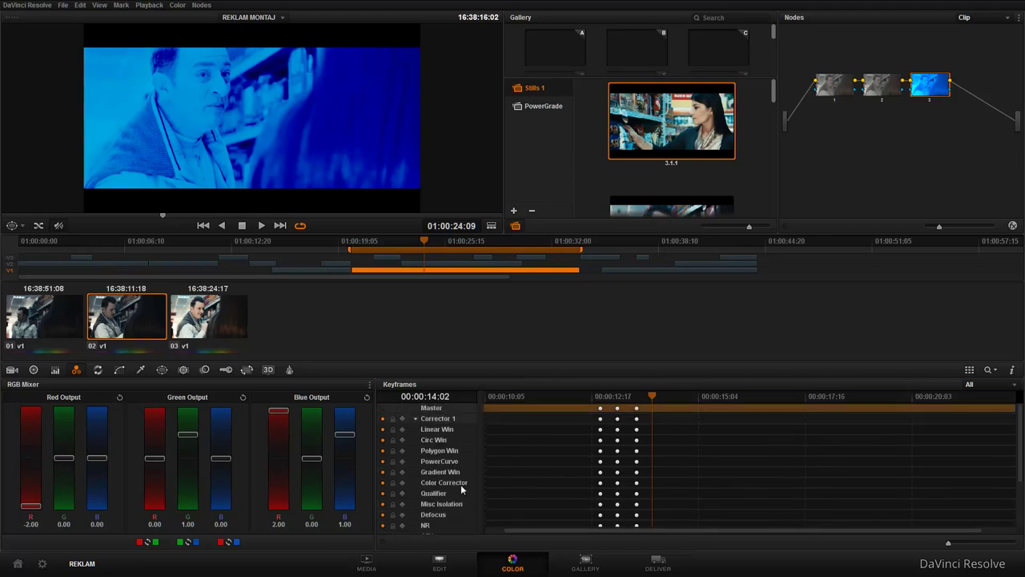
{"action": "left_click", "coordinate": [416, 419]}
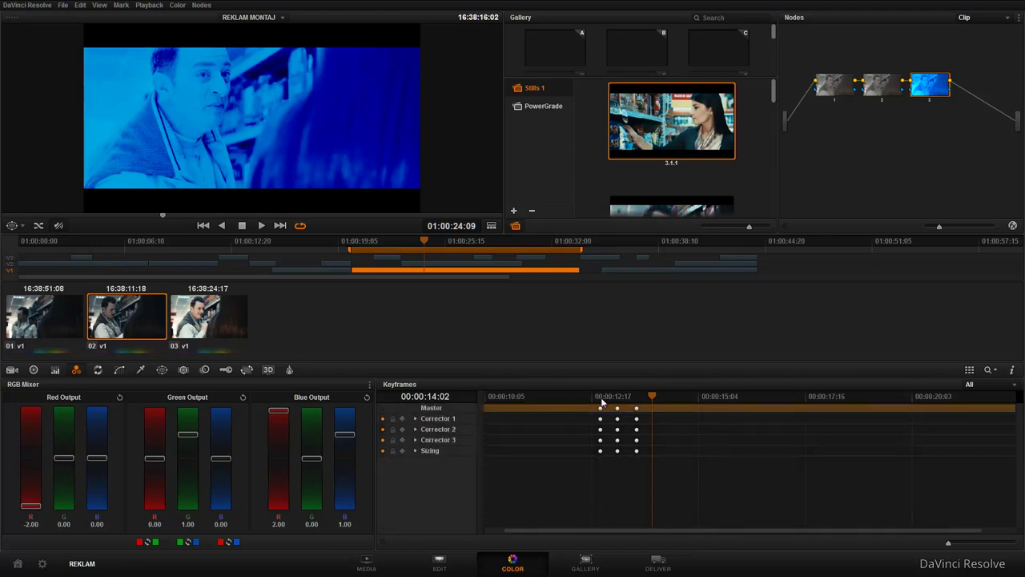
{"action": "left_click", "coordinate": [601, 399]}
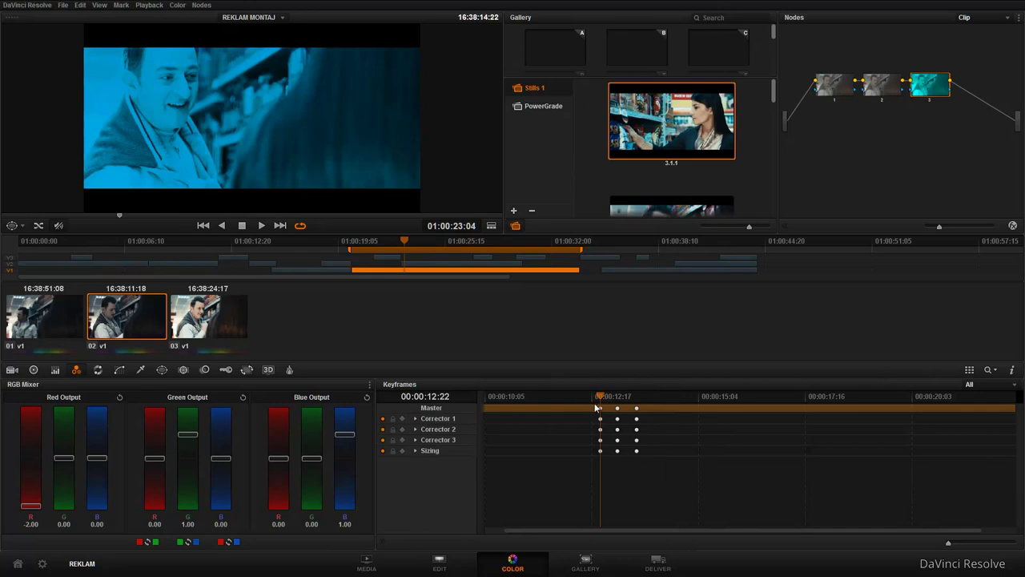